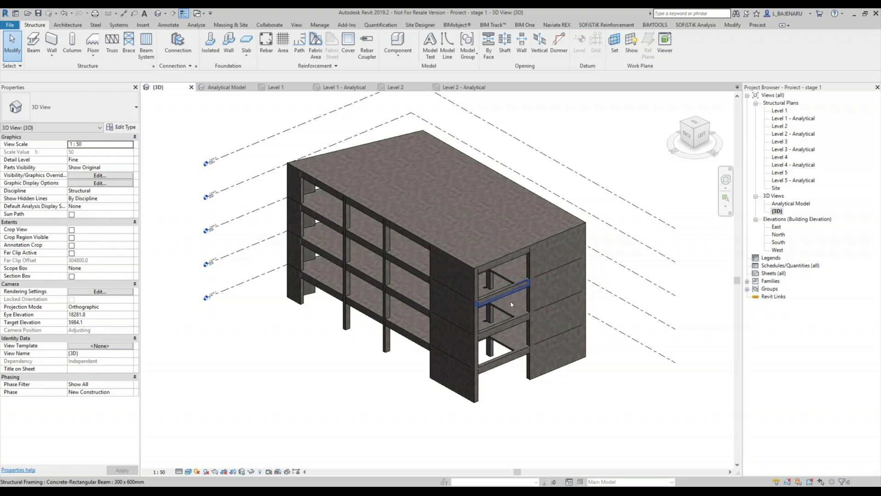
mouse_move(313, 339)
shift+middle_down()
mouse_move(425, 261)
mouse_move(518, 324)
shift+middle_up()
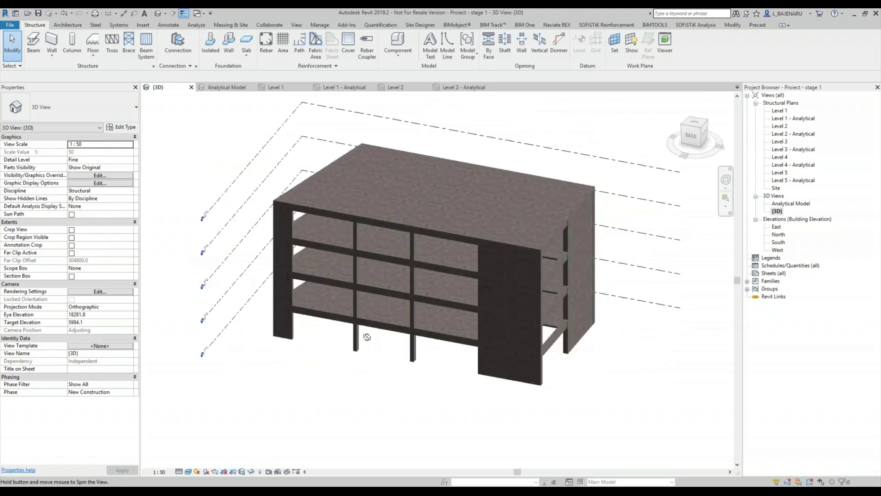
mouse_move(518, 323)
shift+middle_down()
mouse_move(538, 359)
mouse_move(442, 273)
shift+middle_up()
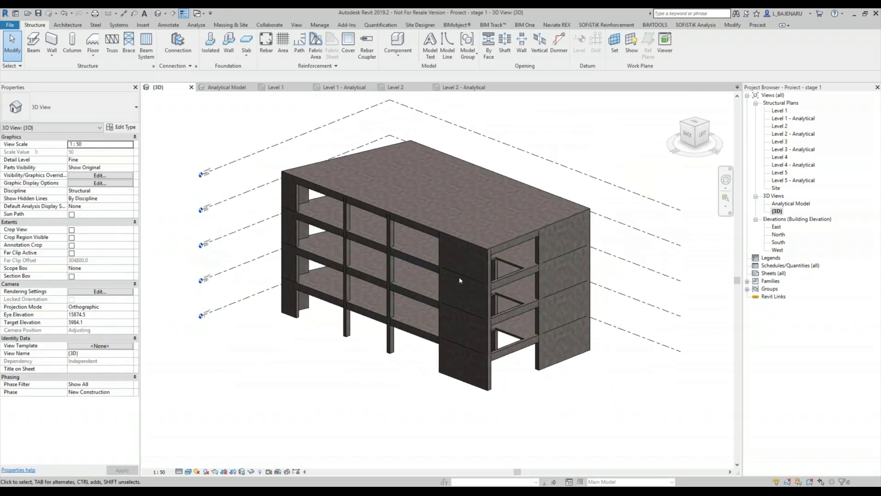
shift+middle_drag(451, 303, 343, 205)
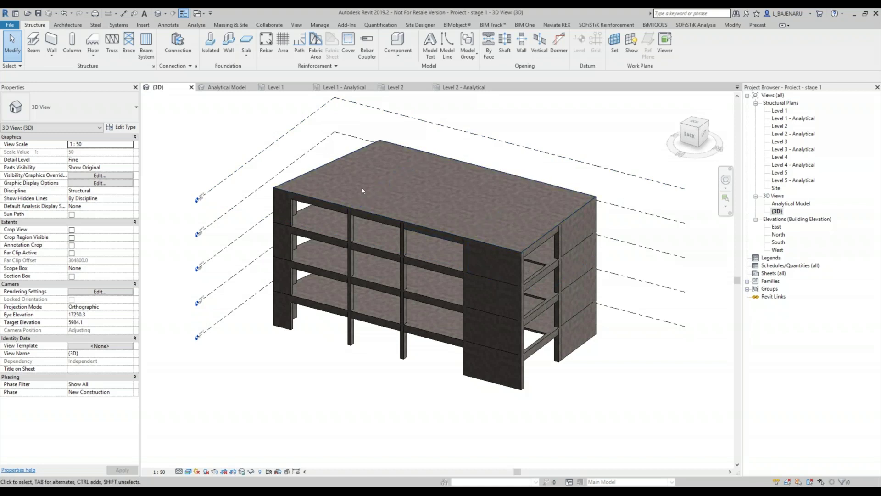
mouse_move(602, 359)
shift+middle_down()
mouse_move(587, 344)
mouse_move(542, 356)
shift+middle_up()
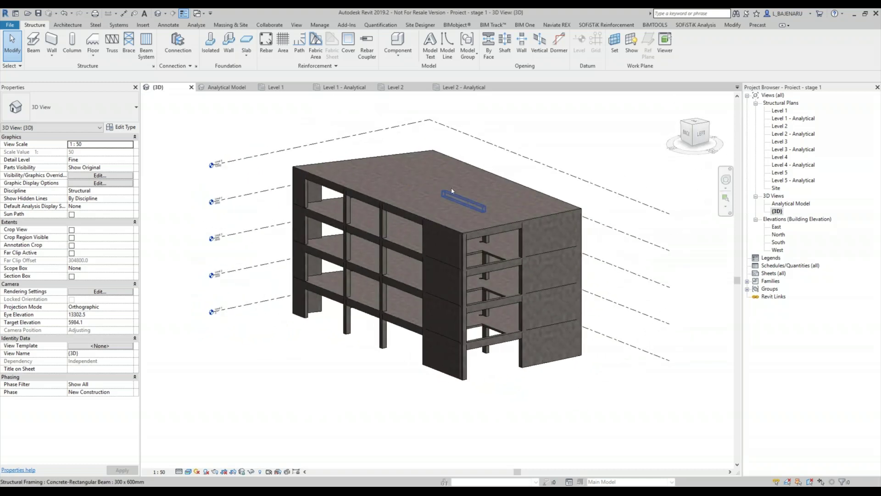
shift+middle_drag(452, 191, 575, 111)
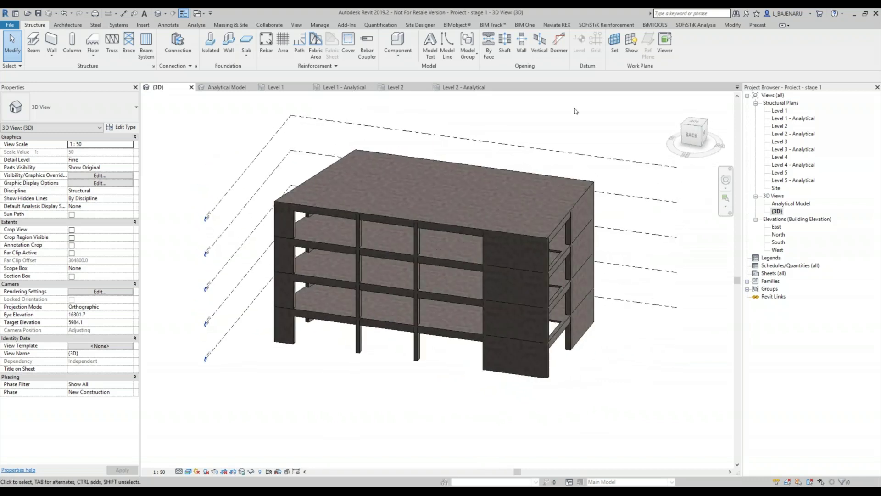
shift+middle_drag(484, 230, 723, 189)
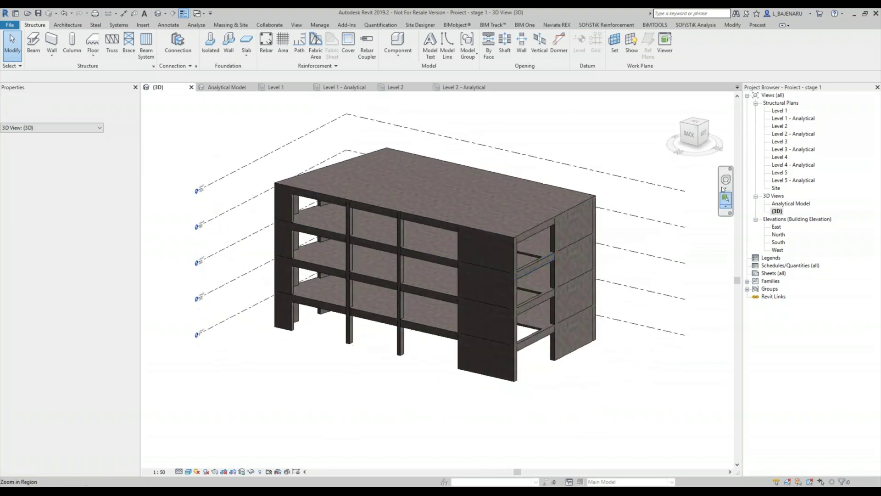
click(515, 256)
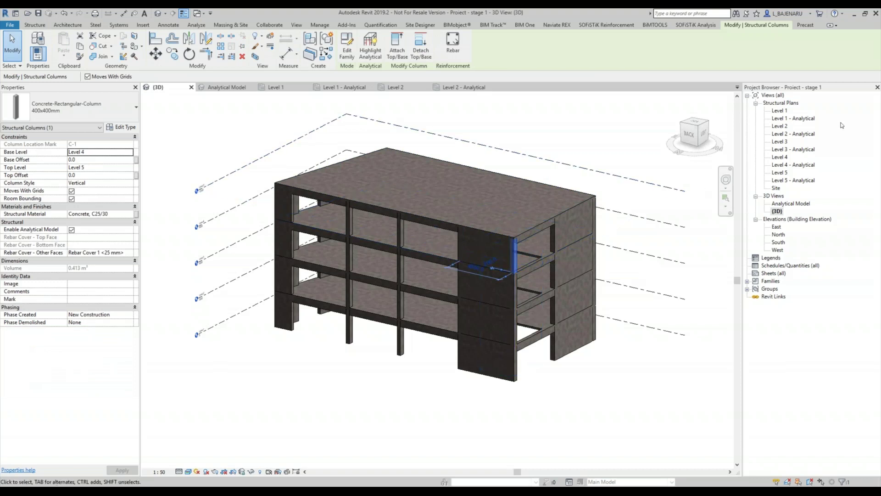
Open the Analytical Model 3D view and orbit in to where a slab edge meets a wall.
click(784, 204)
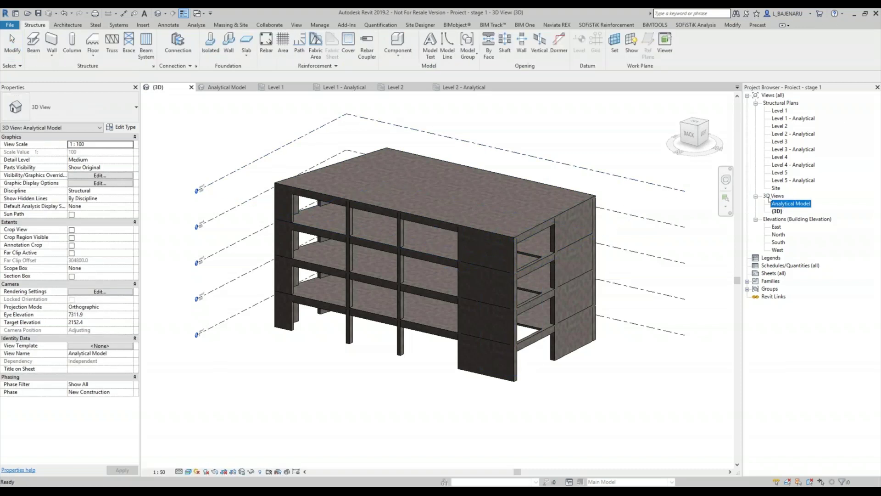
double_click(785, 204)
mouse_move(714, 308)
shift+middle_down()
mouse_move(596, 277)
mouse_move(551, 275)
shift+middle_up()
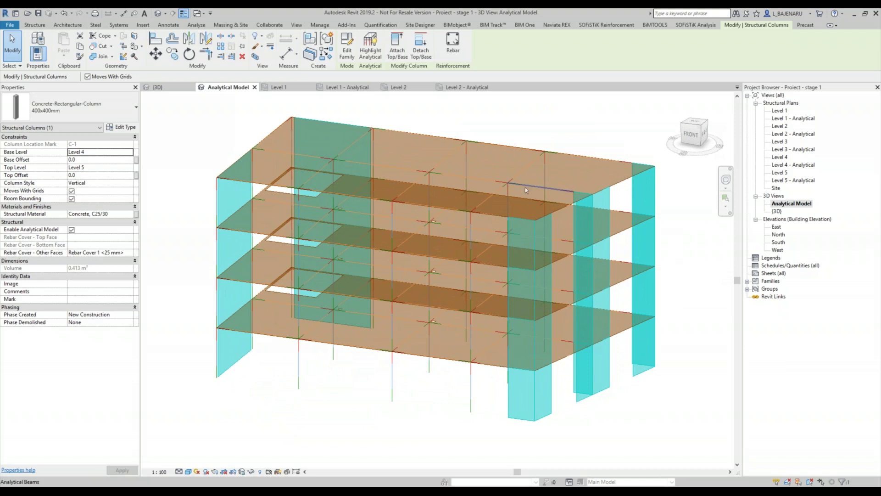
mouse_move(485, 167)
shift+middle_down()
mouse_move(357, 231)
mouse_move(413, 172)
mouse_move(493, 308)
shift+middle_up()
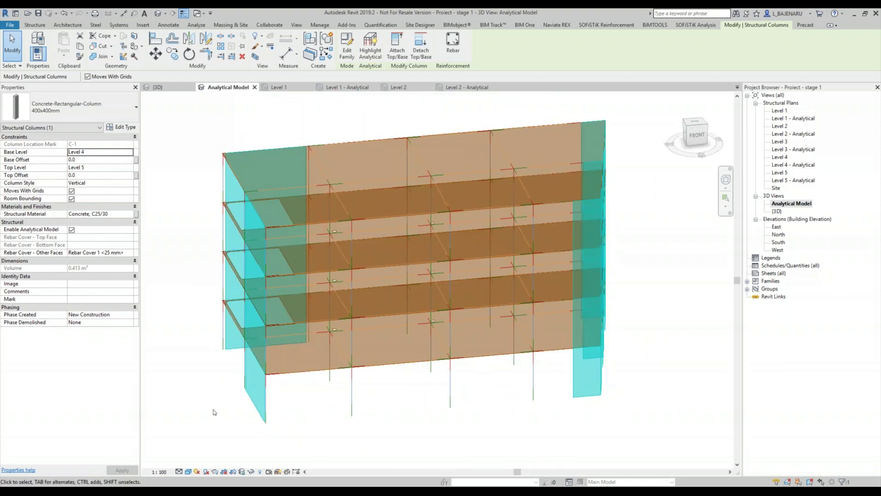
scroll(216, 381, up, 2)
scroll(216, 289, up, 3)
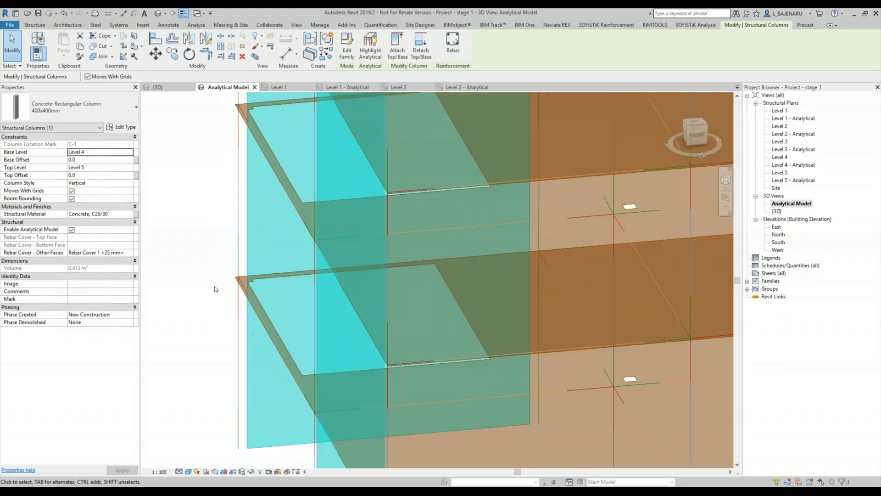
mouse_move(216, 289)
shift+middle_down()
mouse_move(319, 252)
mouse_move(321, 198)
mouse_move(401, 266)
shift+middle_up()
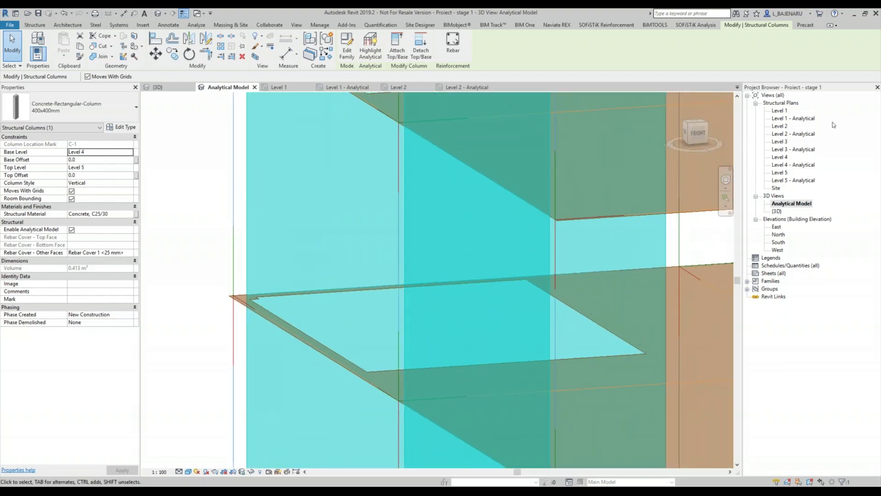
Open the Level 2 structural plan, select the 300 x 450 column on grid C, and pan around.
click(779, 127)
double_click(780, 127)
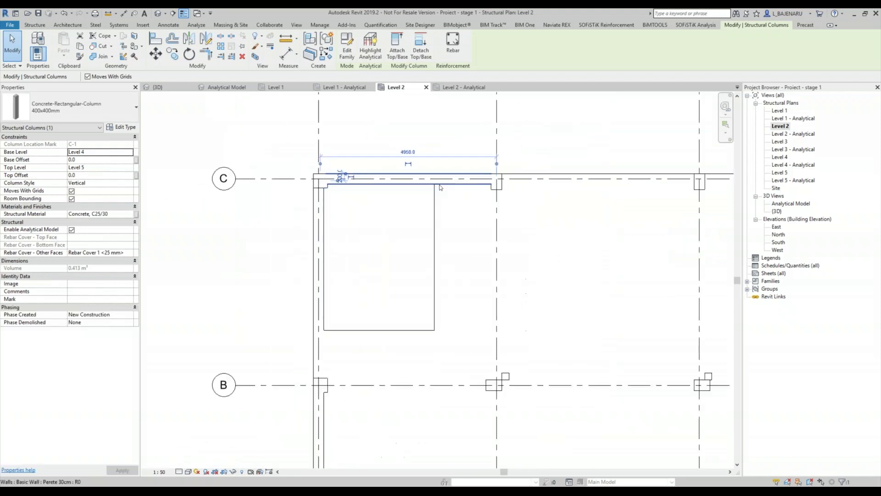
scroll(517, 168, up, 3)
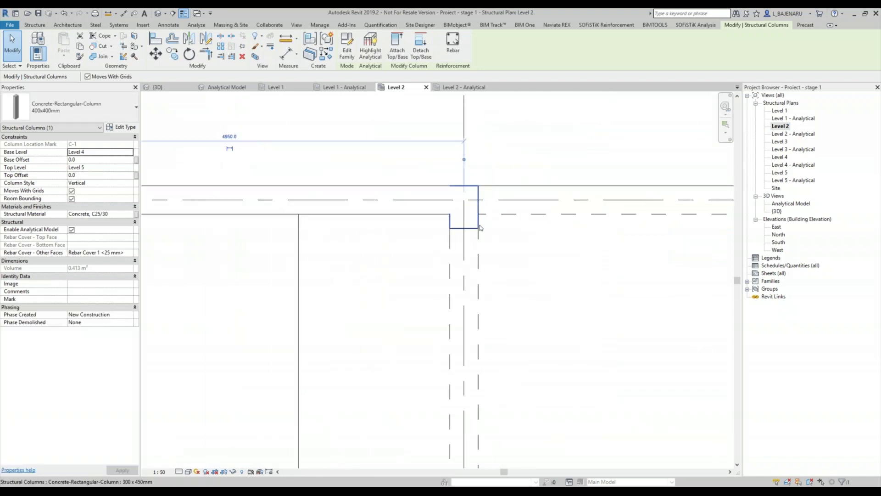
click(465, 207)
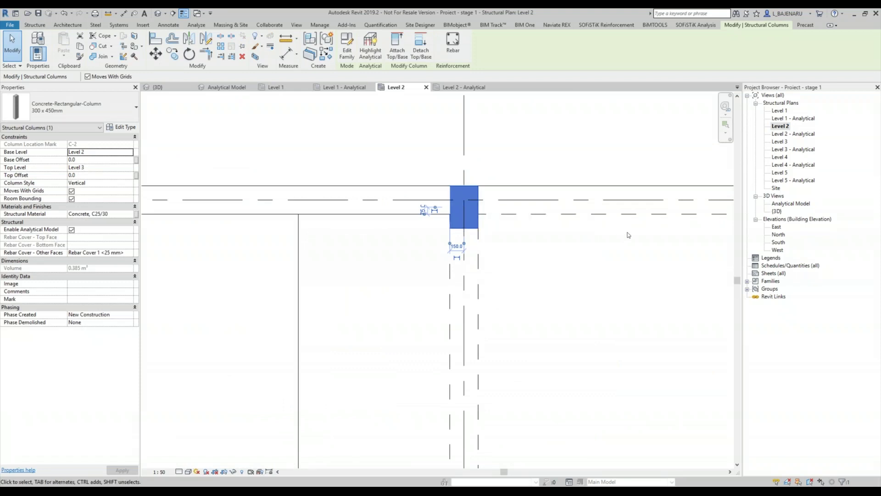
middle_drag(627, 235, 429, 148)
scroll(502, 186, down, 3)
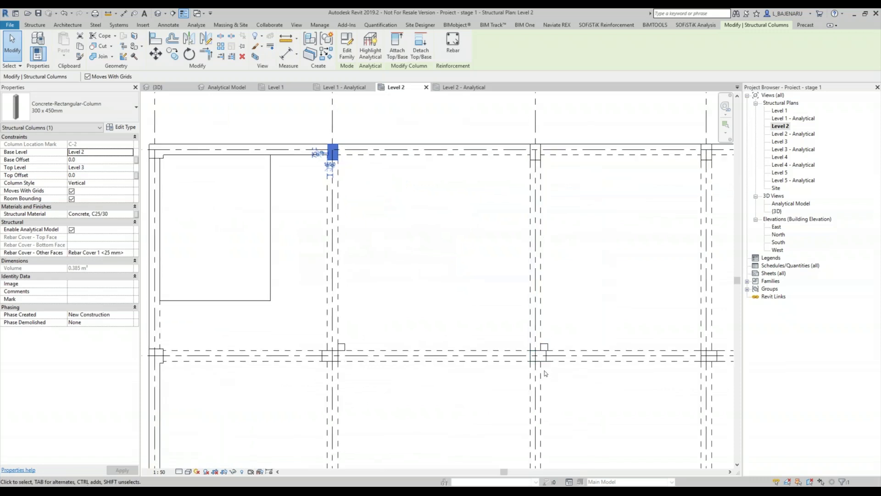
scroll(544, 370, up, 3)
scroll(538, 344, down, 1)
scroll(538, 344, down, 2)
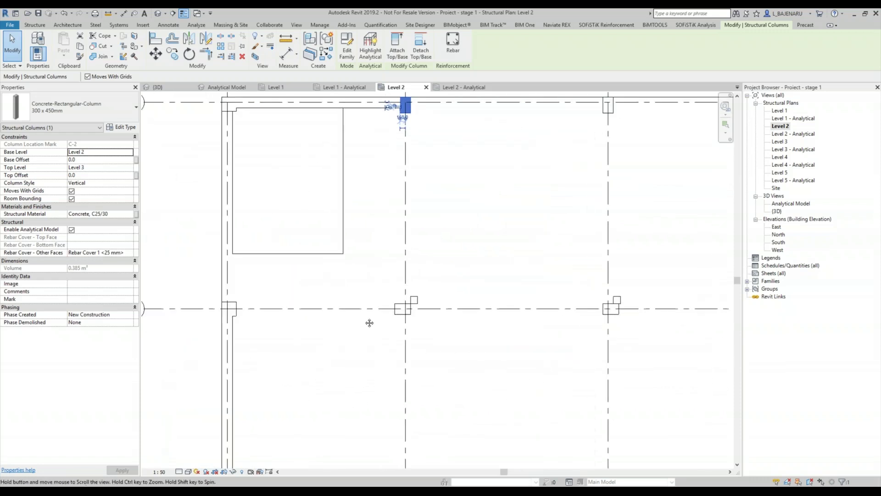
scroll(390, 310, down, 1)
scroll(372, 303, up, 2)
scroll(358, 304, up, 2)
scroll(348, 306, up, 1)
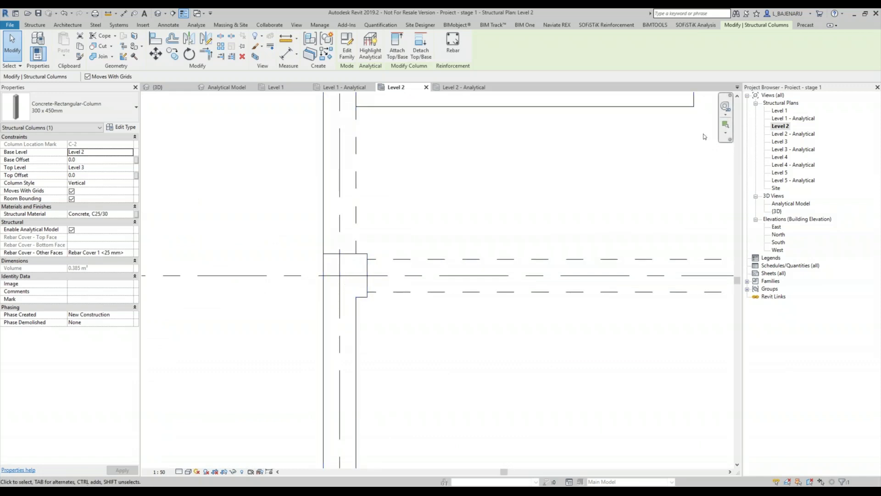
click(805, 134)
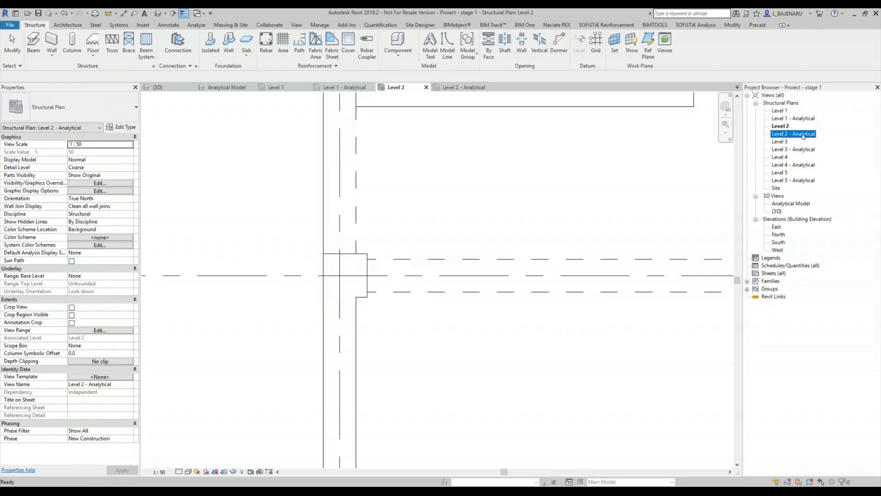
Open Level 2 - Analytical, select the C-2 column, and bring up the Analyze tools.
double_click(802, 137)
click(629, 230)
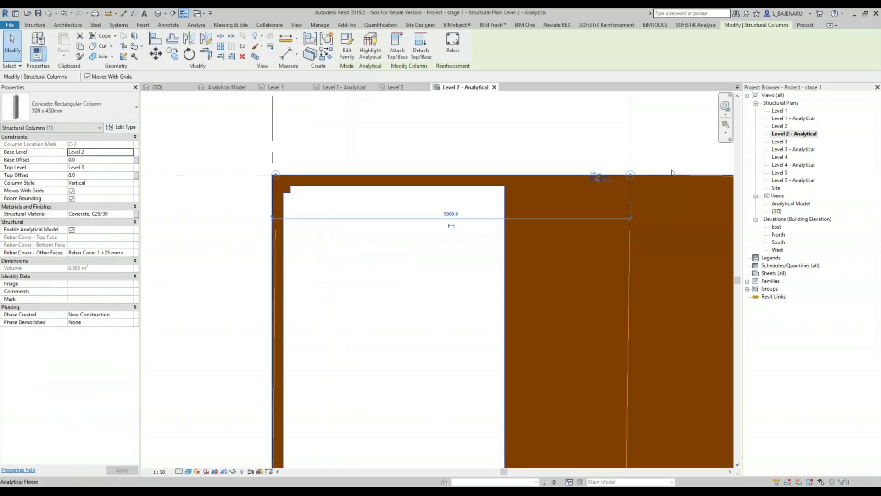
scroll(272, 176, up, 3)
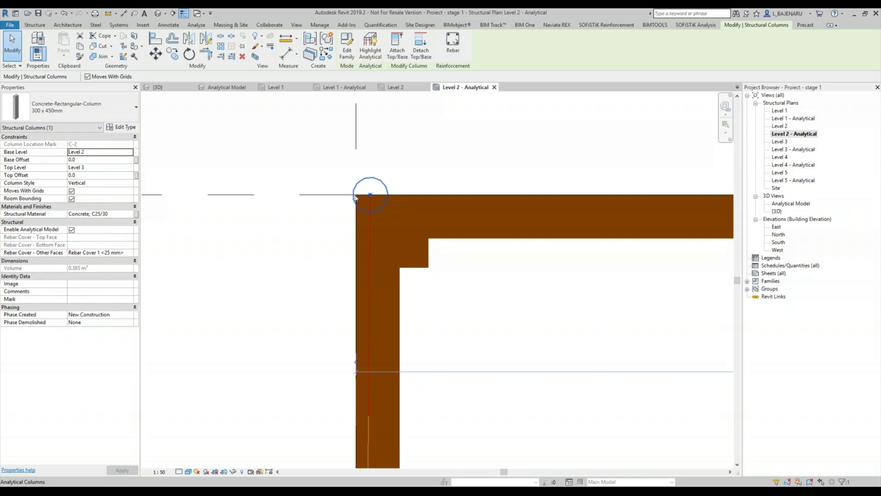
scroll(356, 196, down, 2)
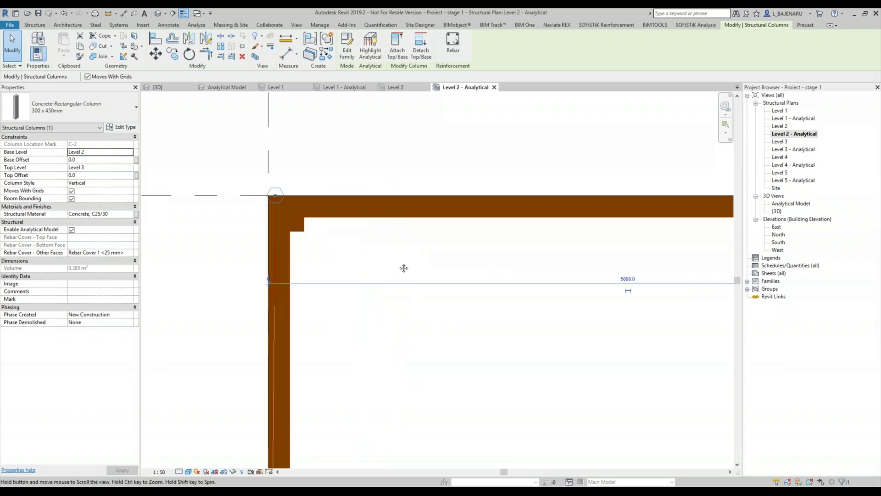
middle_drag(293, 144, 310, 201)
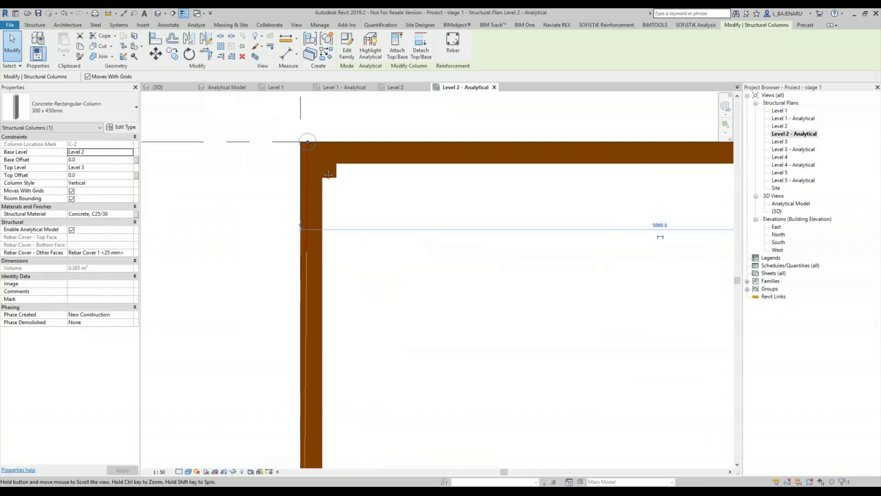
scroll(401, 238, down, 2)
middle_drag(402, 239, 435, 204)
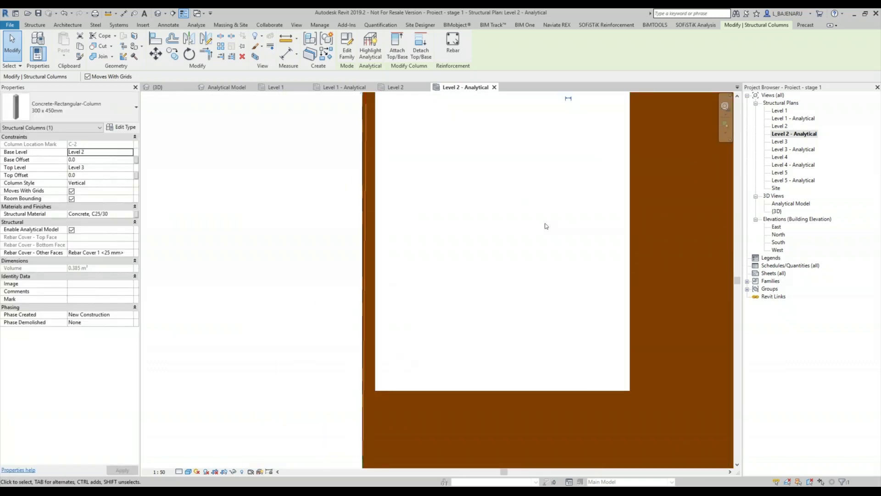
scroll(512, 246, down, 2)
middle_drag(633, 131, 634, 164)
scroll(583, 179, up, 2)
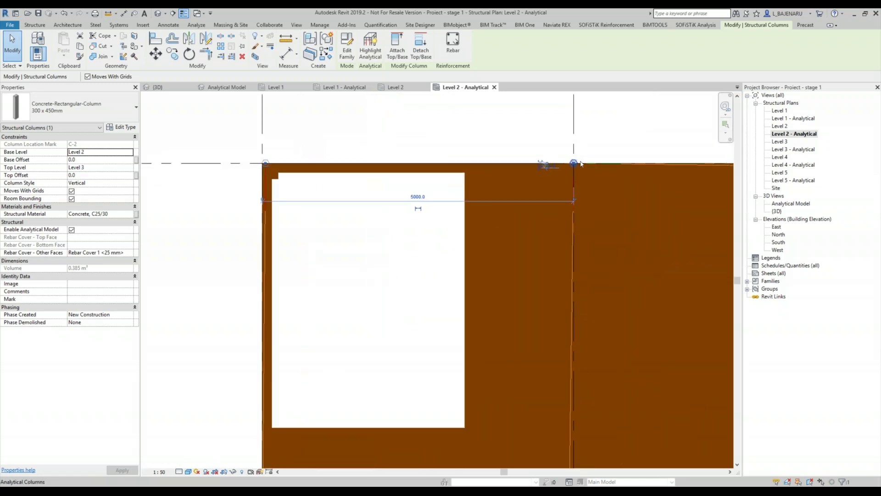
scroll(570, 164, up, 2)
scroll(565, 163, up, 2)
scroll(588, 233, up, 1)
scroll(579, 333, up, 2)
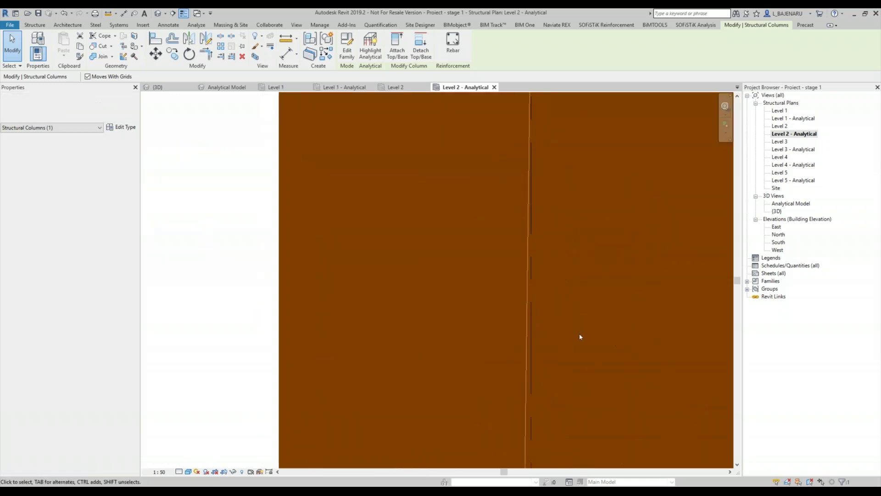
scroll(563, 278, down, 1)
middle_drag(513, 475, 512, 280)
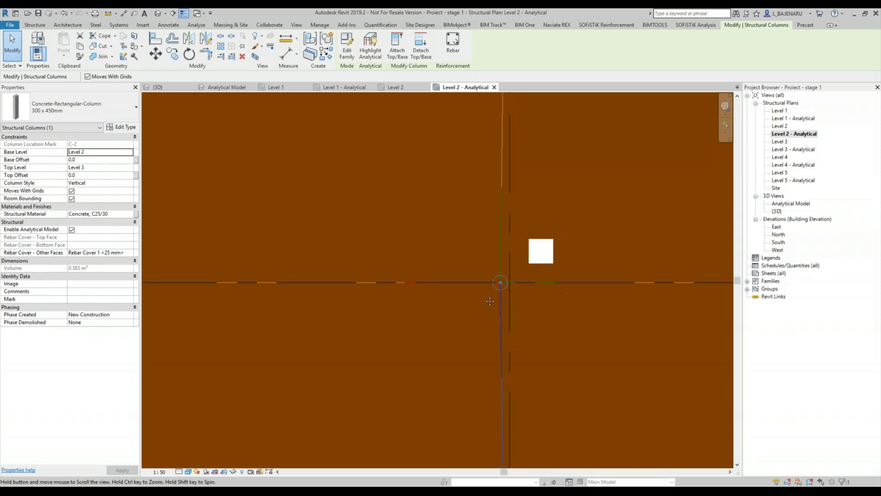
middle_drag(553, 301, 517, 297)
middle_drag(580, 325, 539, 282)
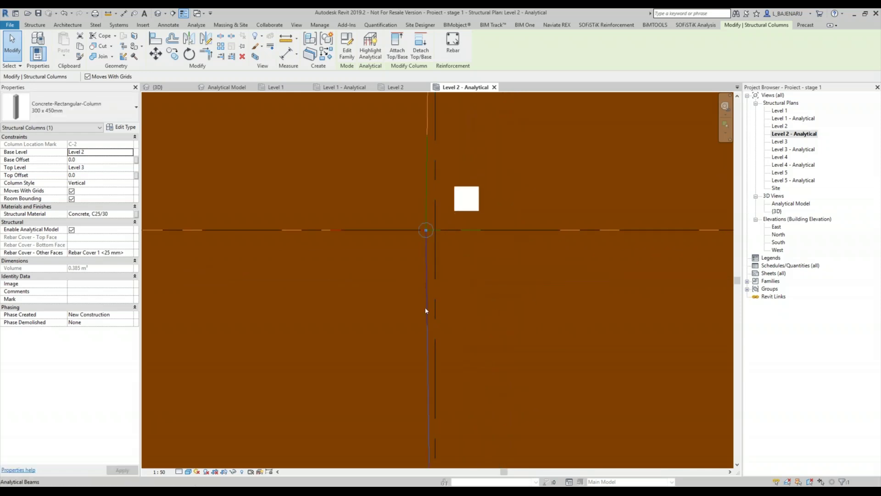
scroll(415, 341, down, 3)
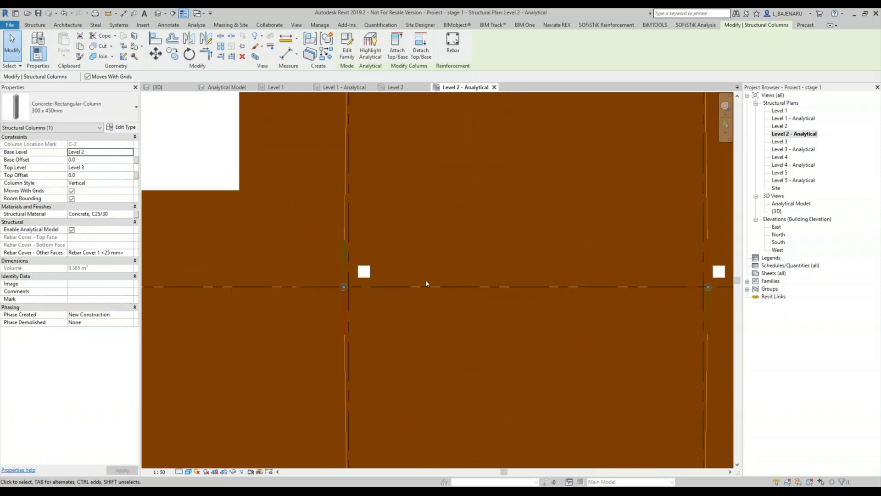
scroll(441, 275, down, 2)
scroll(436, 287, down, 2)
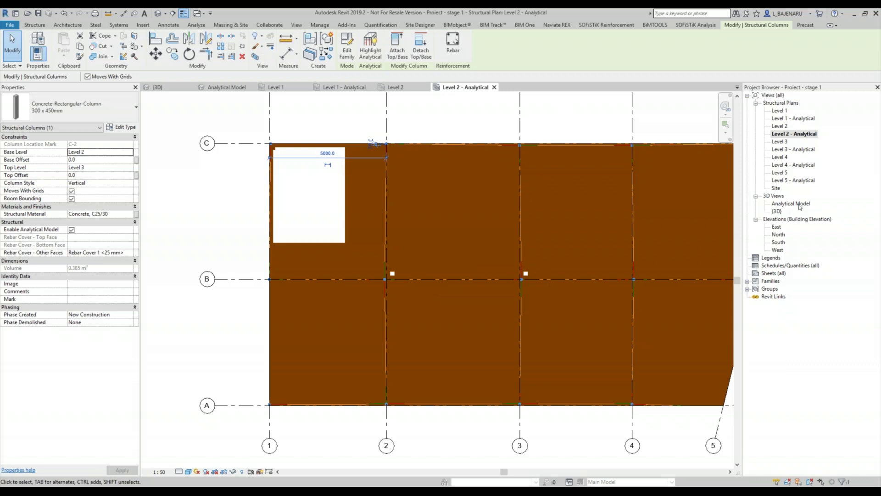
middle_drag(483, 154, 450, 172)
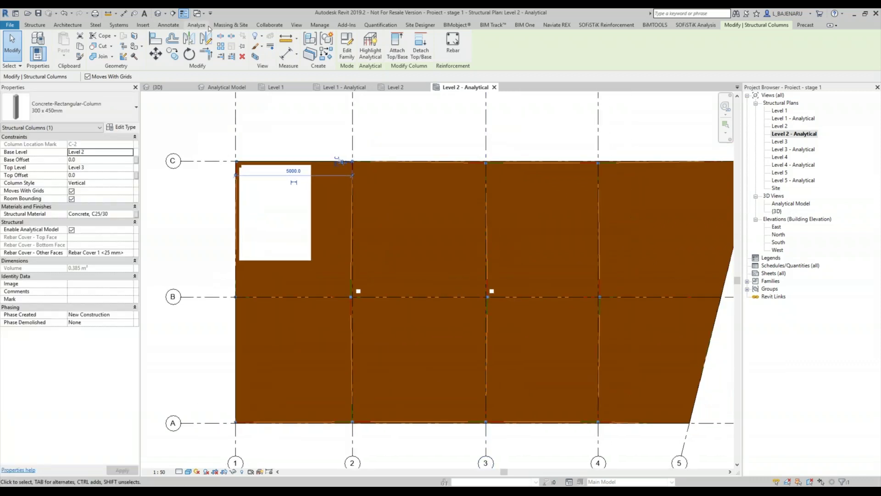
click(197, 25)
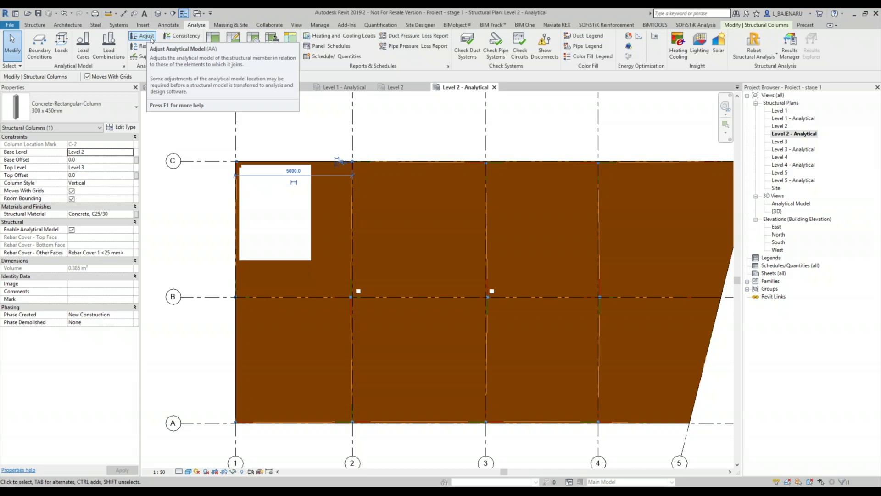
Start analytical Adjust, save the project, and zoom to the slab's top-left corner.
click(150, 38)
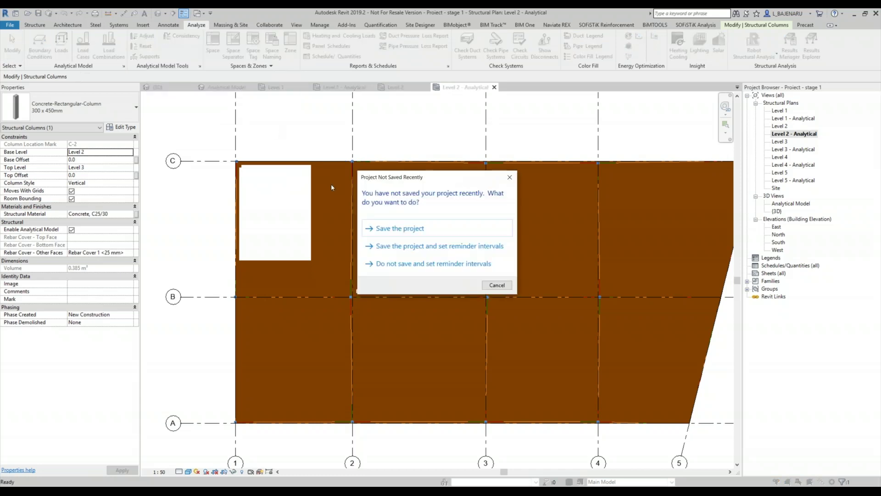
click(398, 229)
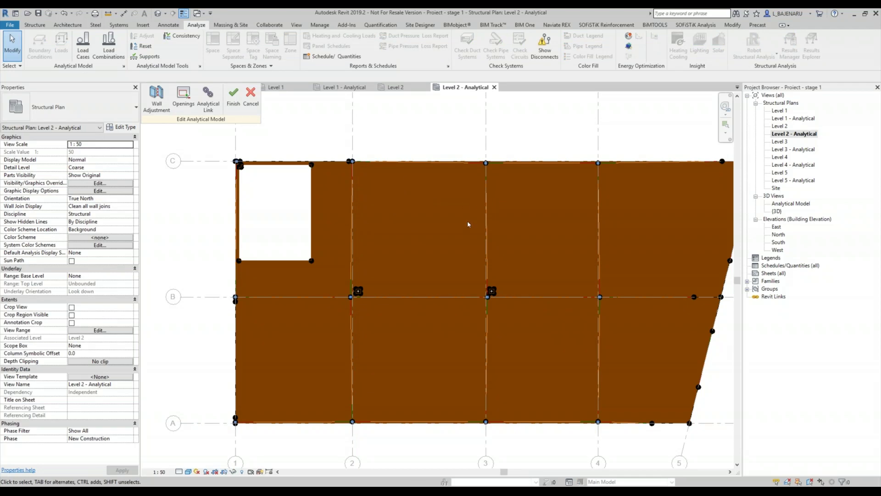
mouse_move(301, 176)
middle_down()
mouse_move(315, 207)
mouse_move(325, 207)
middle_up()
scroll(262, 196, up, 3)
middle_drag(257, 158, 338, 237)
scroll(338, 237, up, 2)
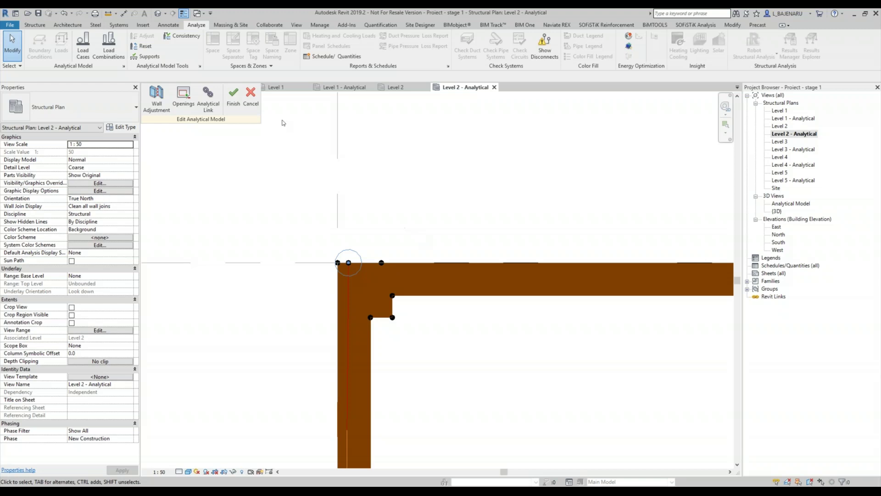
scroll(300, 271, up, 3)
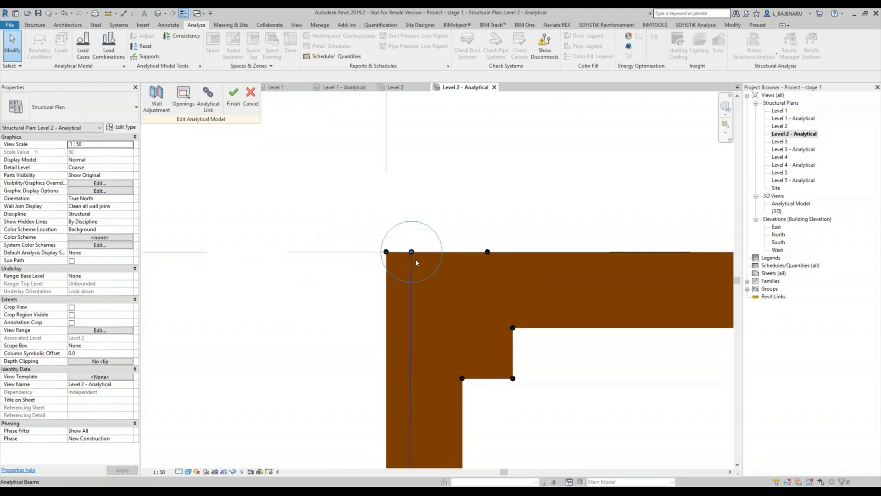
Set the offsets of the wall-corner node and the next node to 0.
click(412, 254)
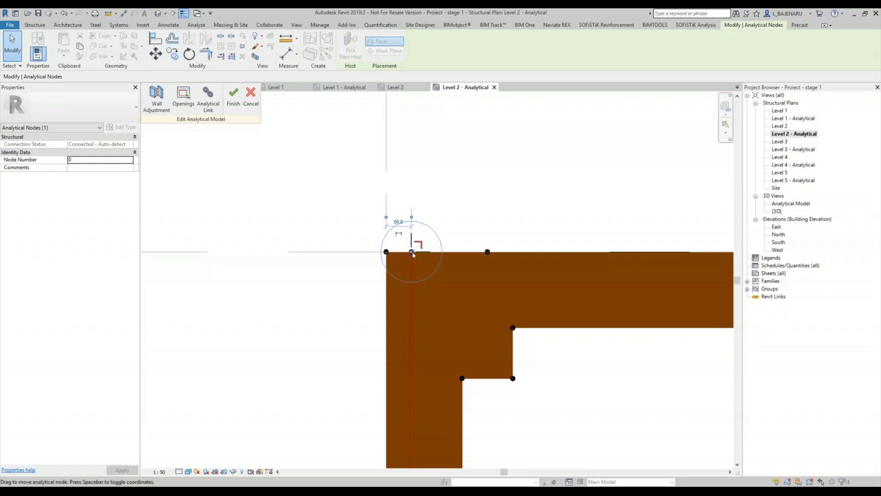
click(400, 231)
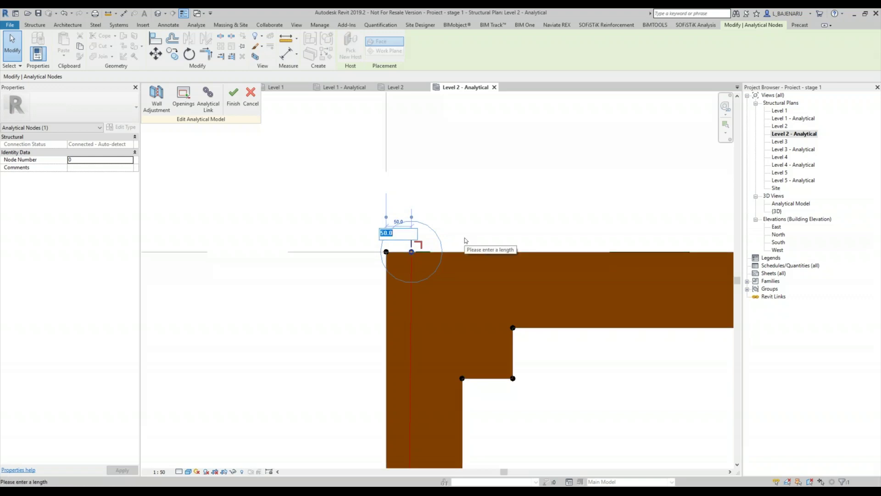
text(0)
key(Return)
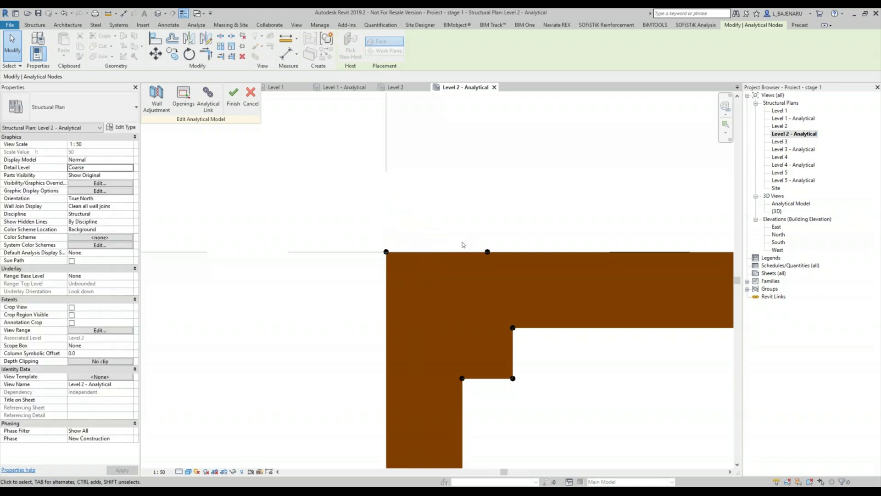
scroll(361, 262, down, 2)
scroll(361, 265, down, 2)
scroll(364, 266, down, 1)
scroll(369, 267, down, 1)
scroll(331, 266, down, 1)
scroll(463, 264, down, 1)
middle_drag(590, 268, 438, 270)
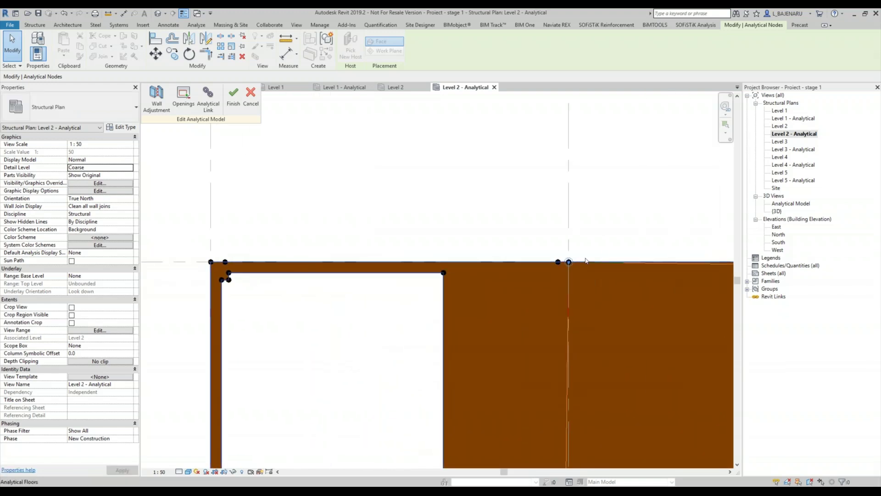
scroll(561, 272, up, 2)
scroll(453, 231, down, 1)
scroll(452, 231, up, 1)
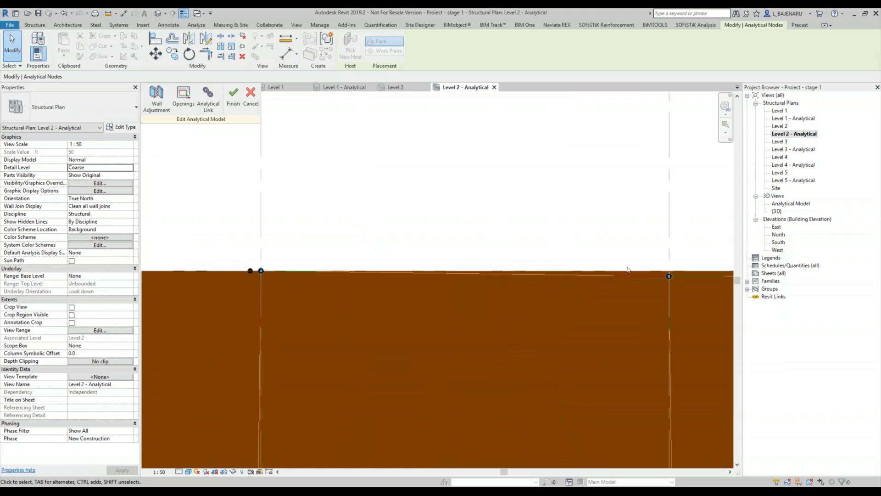
click(546, 282)
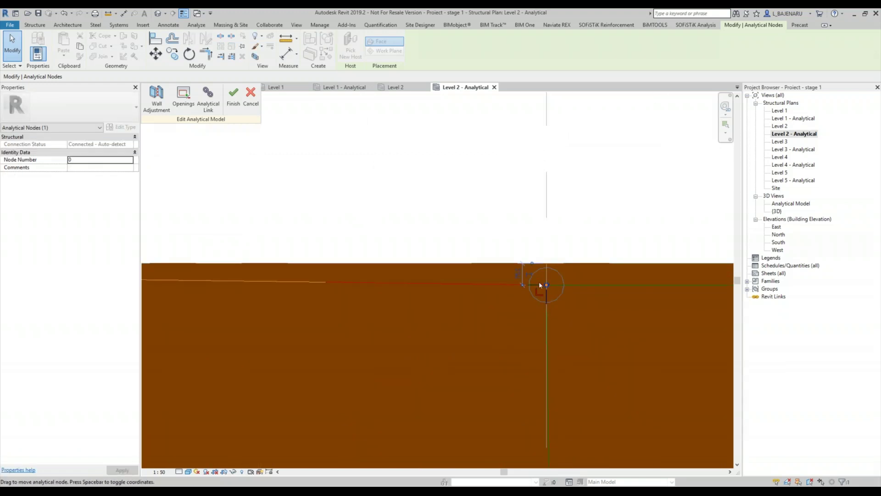
text(0)
key(Return)
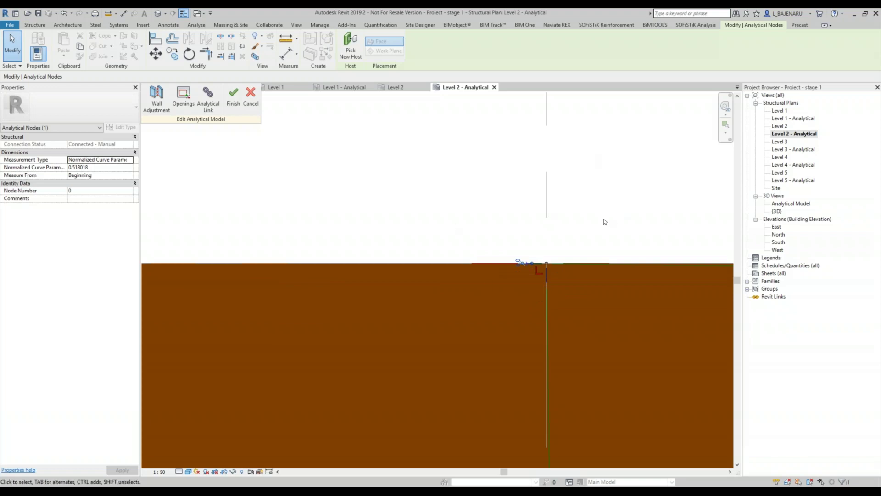
Zero the next node's offset and edit the two grid-intersection node offsets.
middle_drag(368, 236, 414, 245)
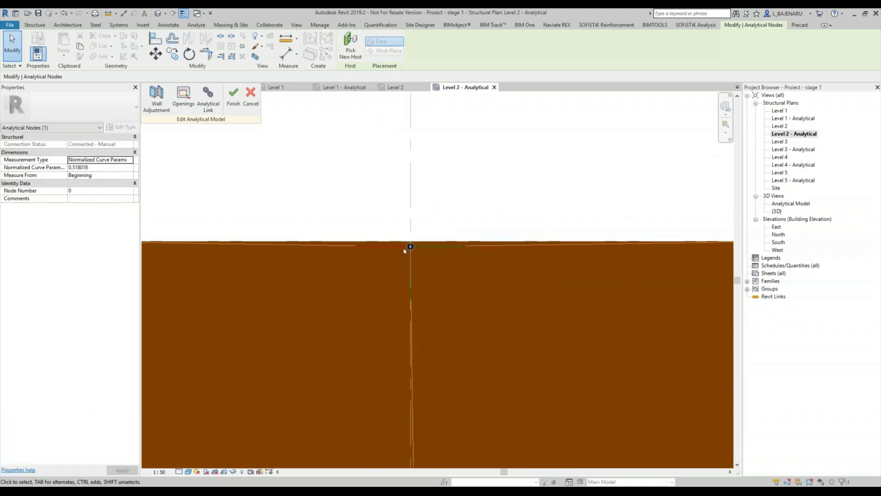
click(414, 246)
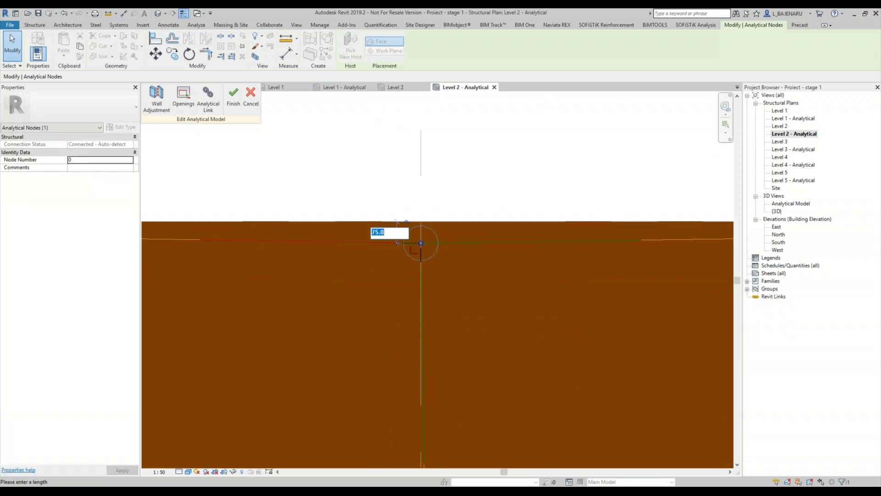
text(0)
key(Return)
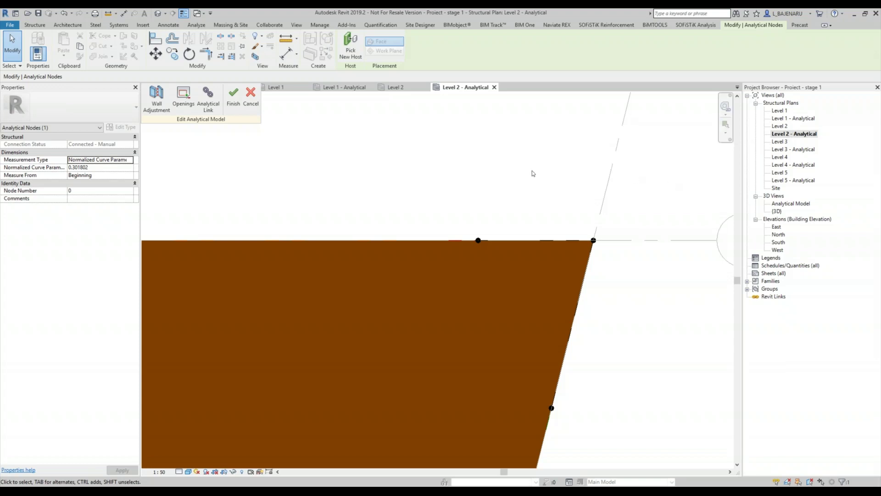
scroll(568, 185, down, 2)
scroll(555, 296, down, 2)
scroll(543, 234, down, 2)
scroll(542, 234, up, 3)
scroll(502, 257, up, 2)
click(508, 258)
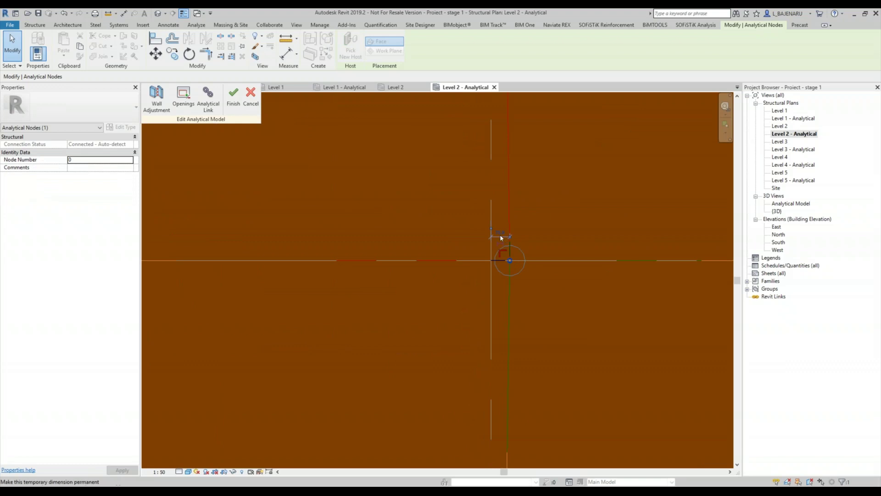
click(500, 235)
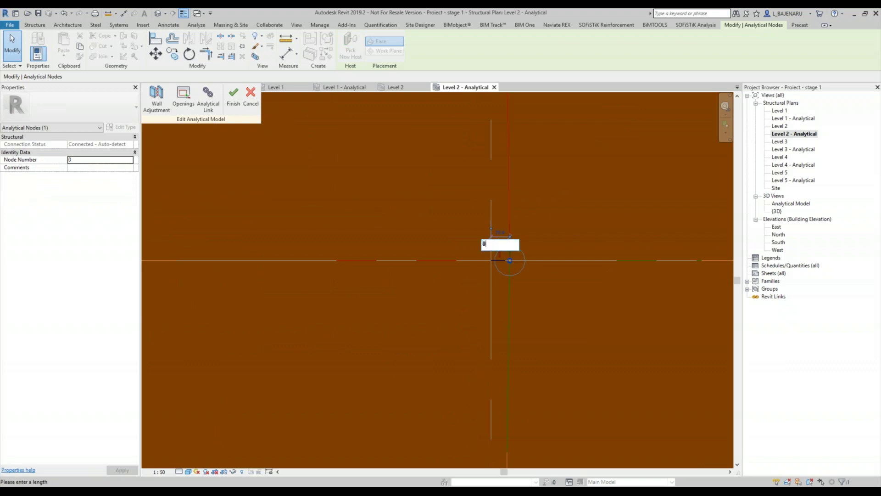
key(Escape)
scroll(580, 277, down, 2)
scroll(358, 281, up, 1)
scroll(467, 259, up, 2)
click(498, 250)
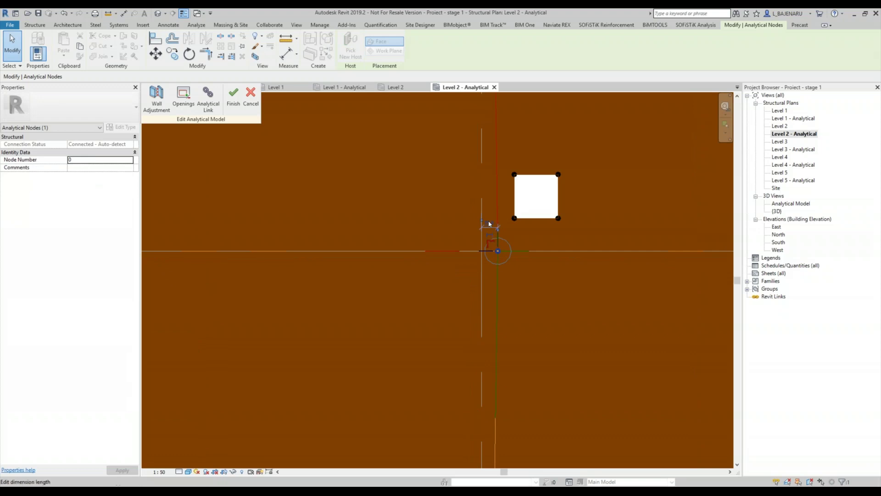
click(489, 223)
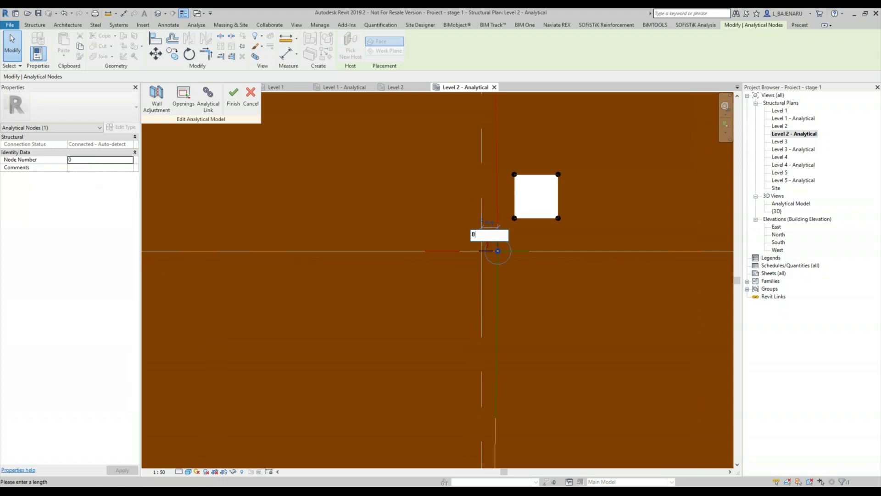
key(Escape)
scroll(630, 274, down, 2)
scroll(628, 276, up, 3)
scroll(626, 275, down, 1)
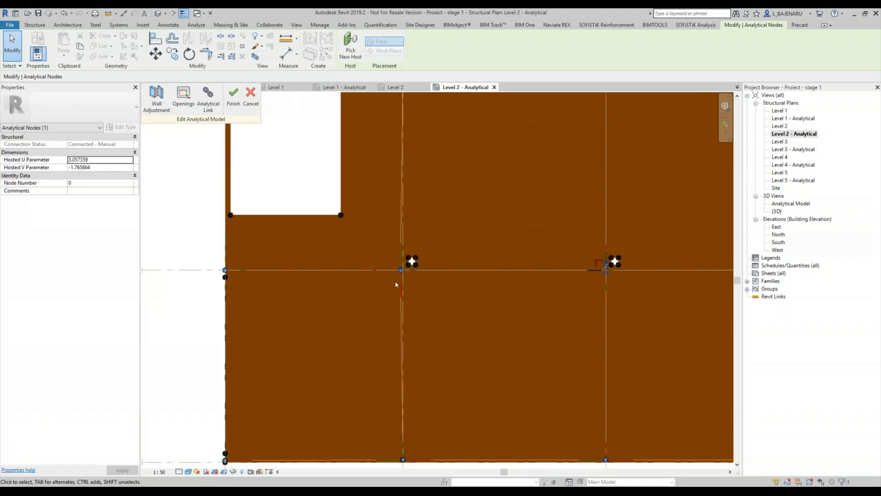
scroll(400, 276, up, 2)
scroll(409, 267, up, 1)
Move the node near the opening onto the wall edge, then cancel analytical editing.
click(413, 267)
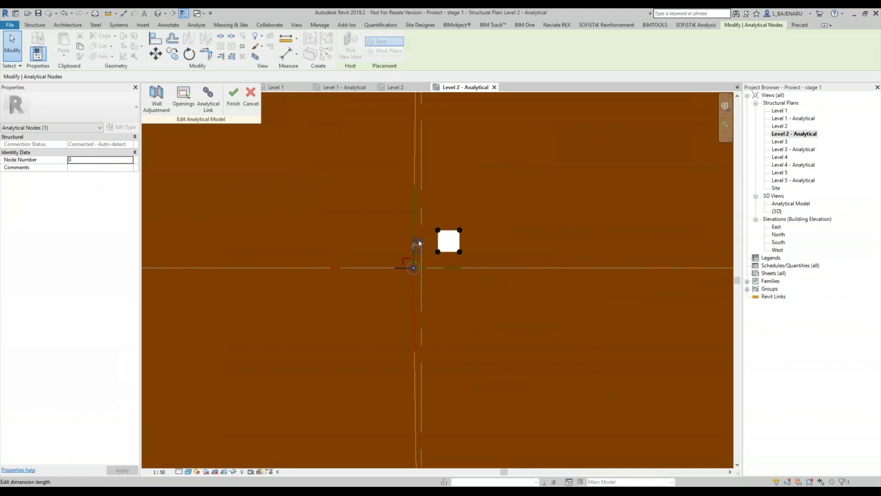
click(418, 243)
text(0)
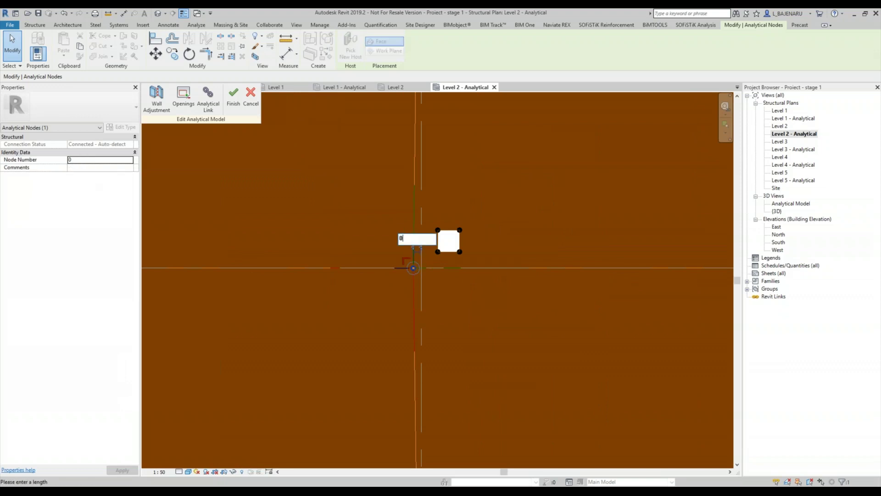
key(Return)
scroll(280, 248, up, 3)
scroll(349, 244, up, 2)
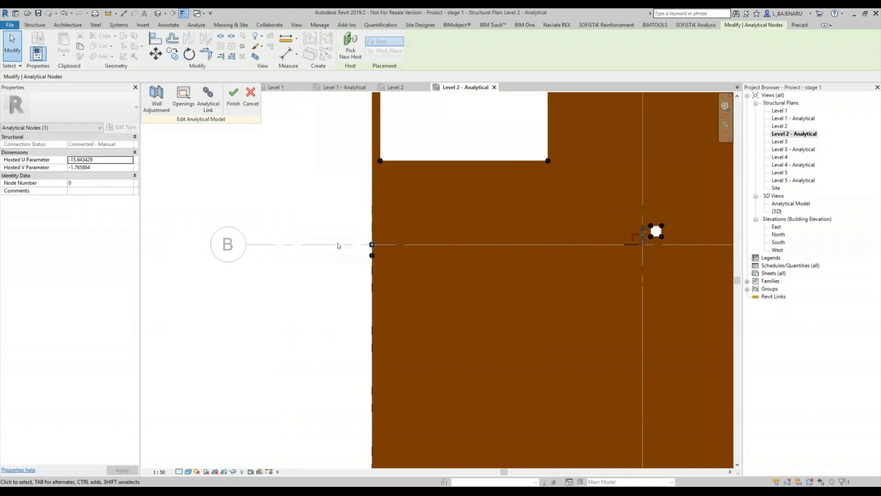
scroll(392, 241, up, 2)
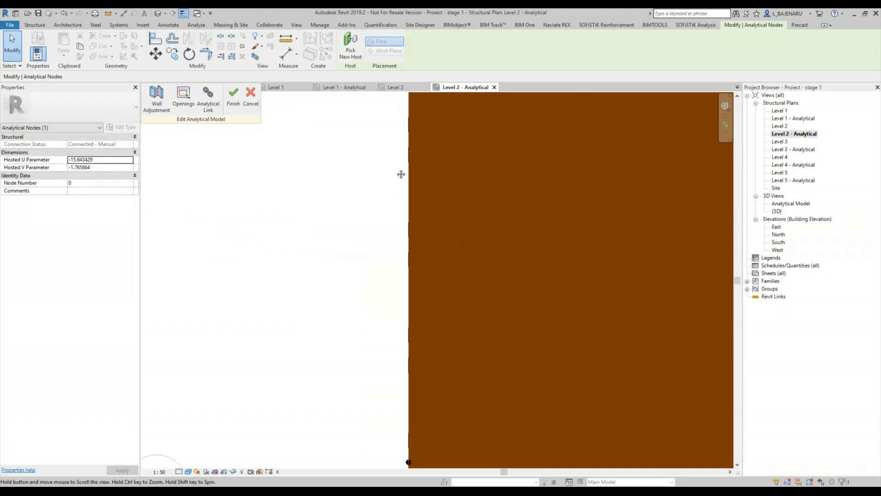
scroll(416, 228, down, 2)
scroll(402, 338, up, 2)
scroll(395, 303, up, 2)
scroll(387, 300, up, 2)
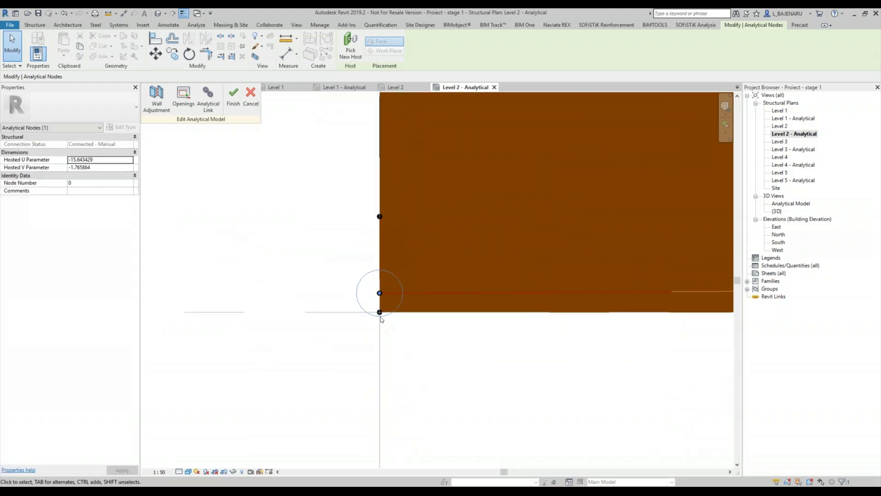
click(379, 312)
click(379, 311)
text(0)
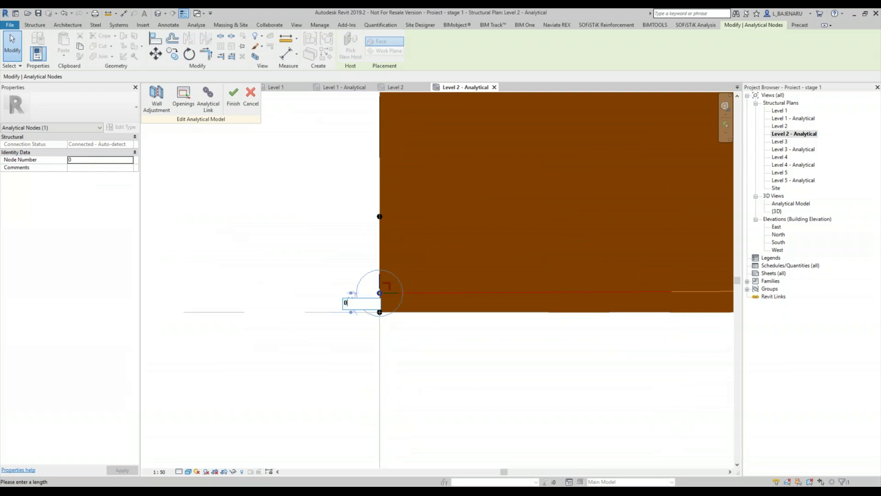
key(Escape)
key(Escape)
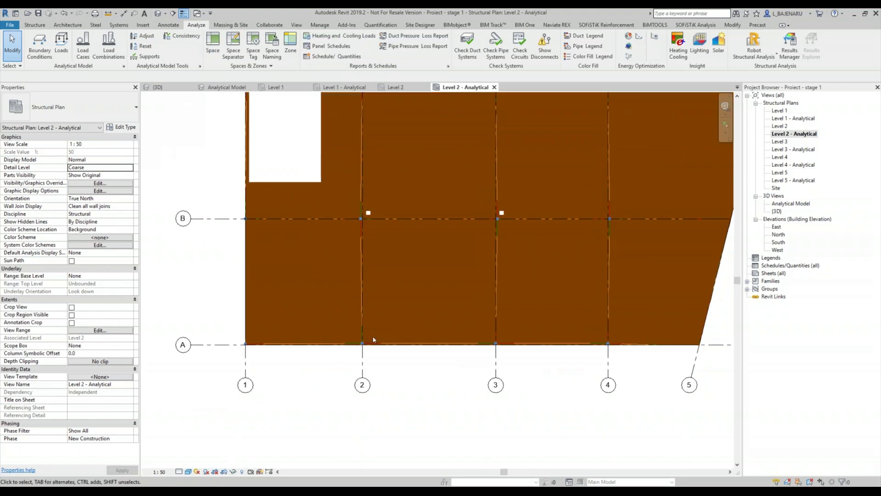
scroll(374, 339, up, 4)
Select the column's analytical node and set its grid offset to 0.
click(370, 350)
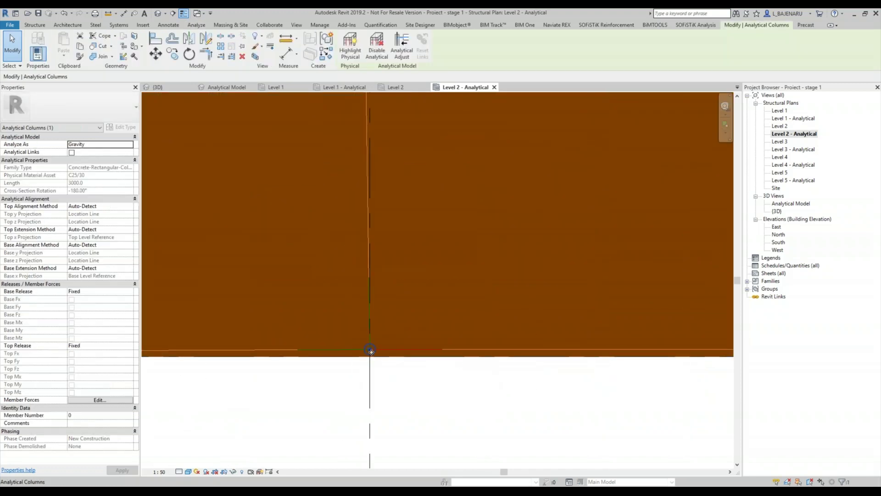
scroll(362, 354, up, 2)
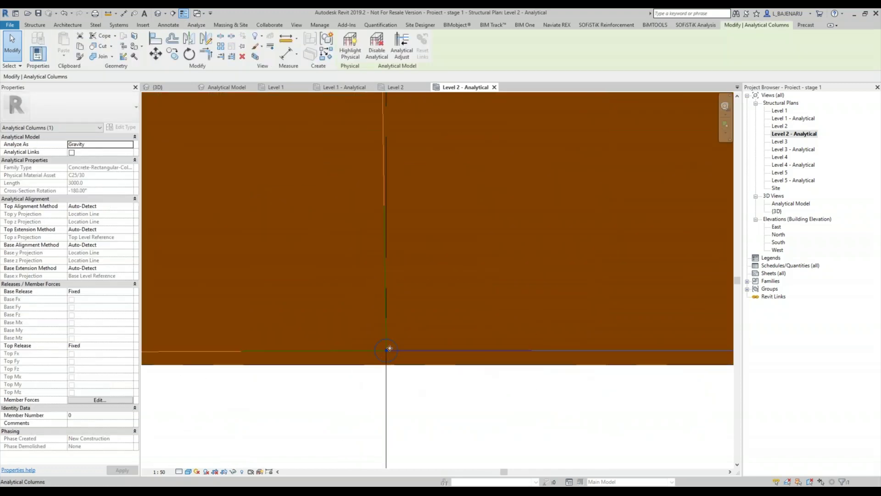
click(414, 392)
click(387, 352)
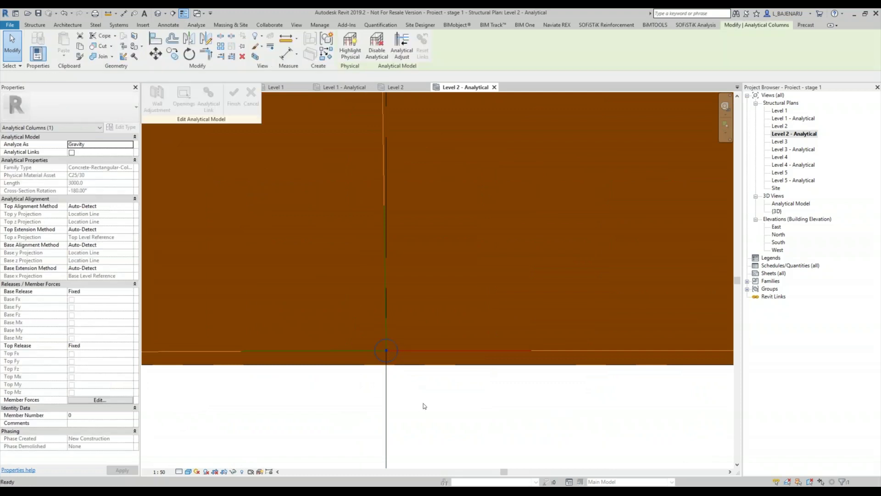
click(386, 353)
click(354, 359)
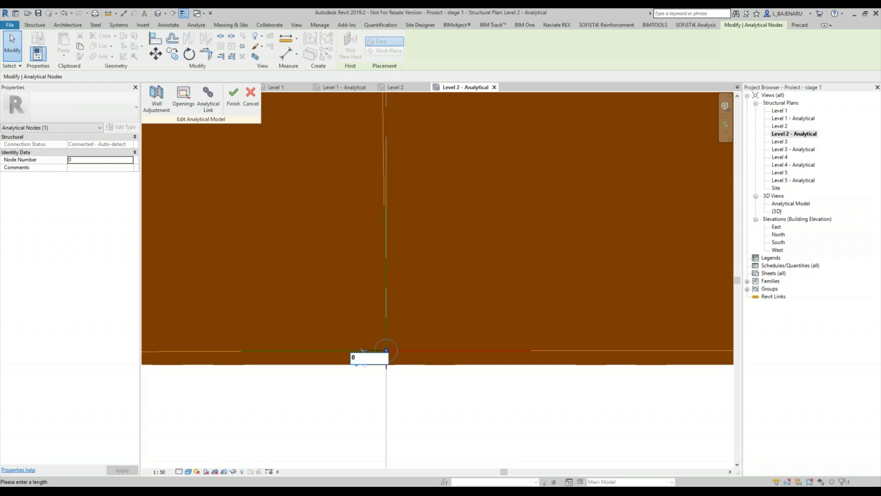
key(Return)
scroll(507, 417, down, 2)
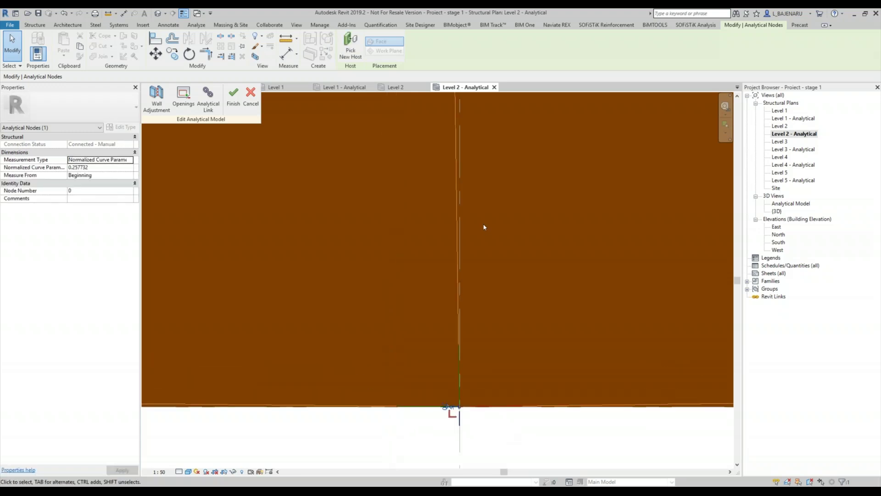
Set the wall-corner node and a second node to zero grid offset.
middle_drag(484, 227, 503, 259)
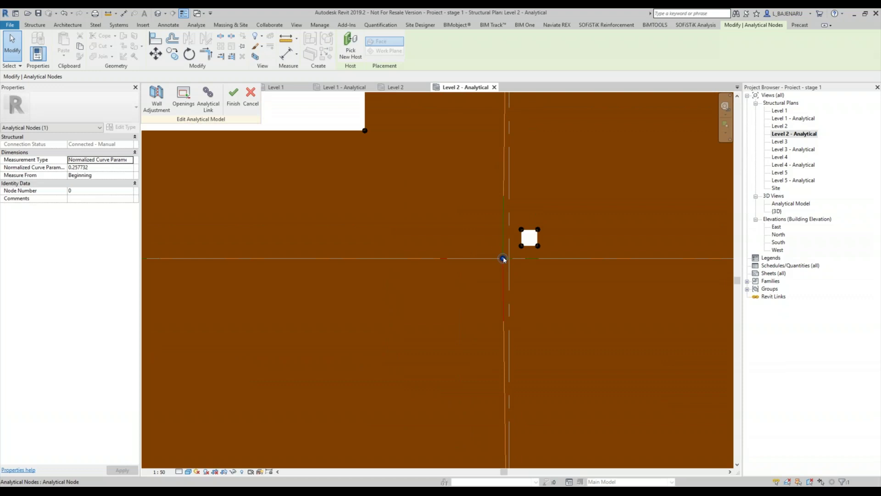
click(503, 258)
click(506, 234)
key(Return)
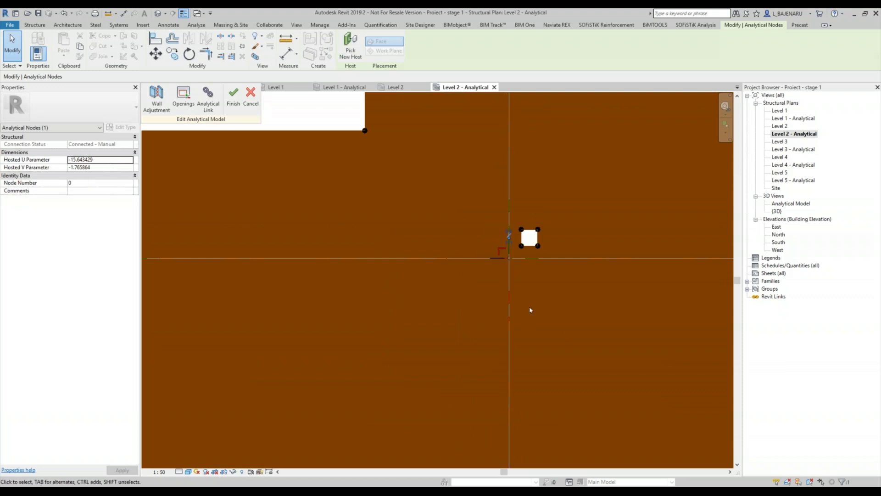
scroll(438, 257, down, 3)
scroll(511, 278, down, 2)
scroll(509, 296, up, 2)
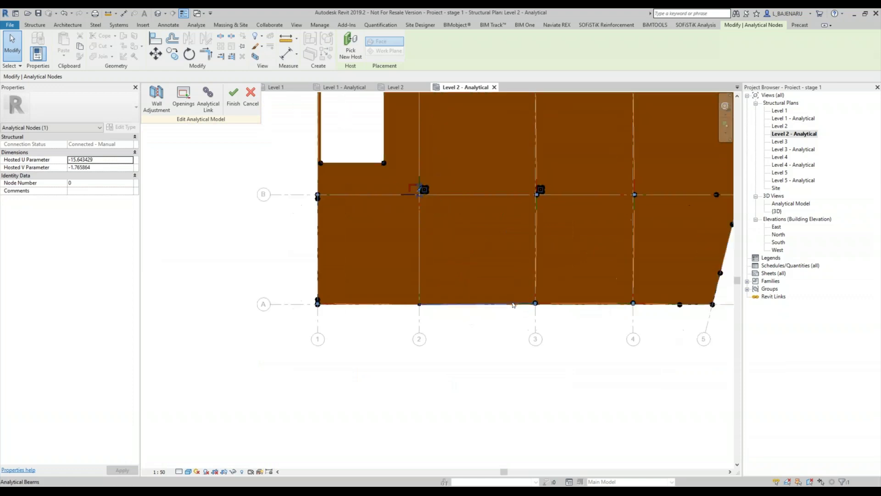
scroll(509, 301, up, 3)
click(570, 314)
text(0)
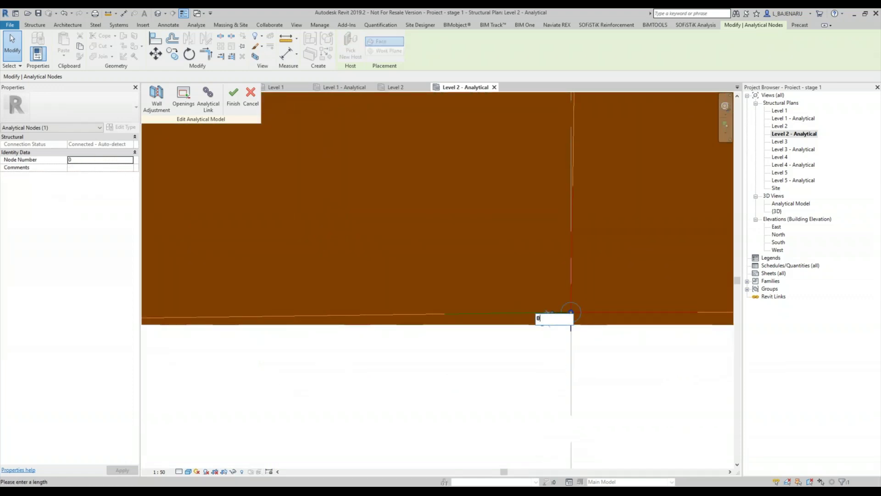
key(Return)
scroll(275, 338, down, 2)
key(Escape)
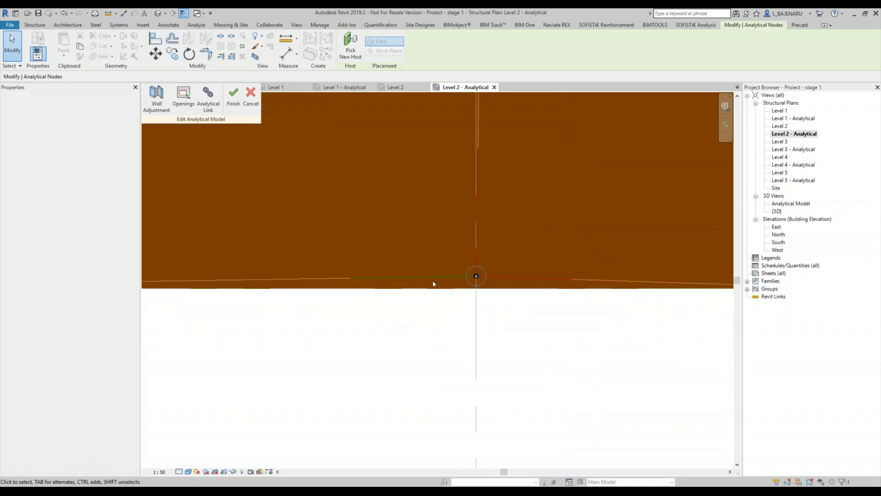
Move the slab-edge node and another node onto their grid lines, then pan to grids A–B.
click(476, 276)
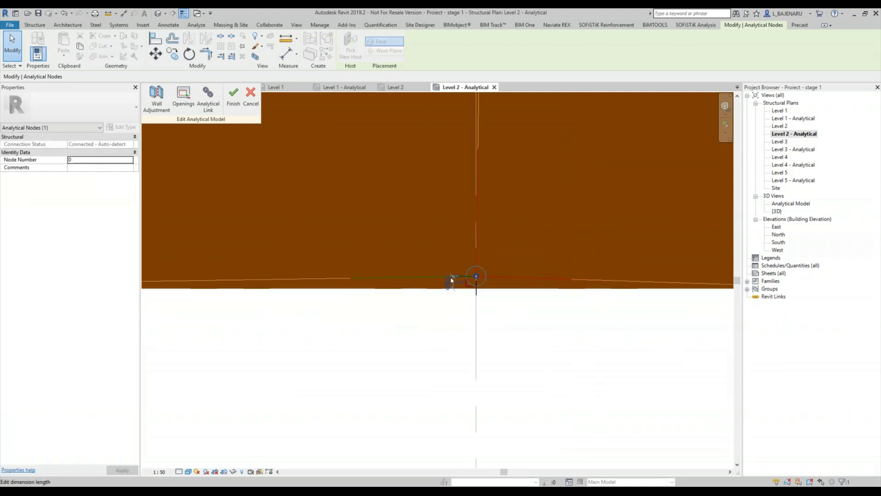
click(452, 280)
text(0)
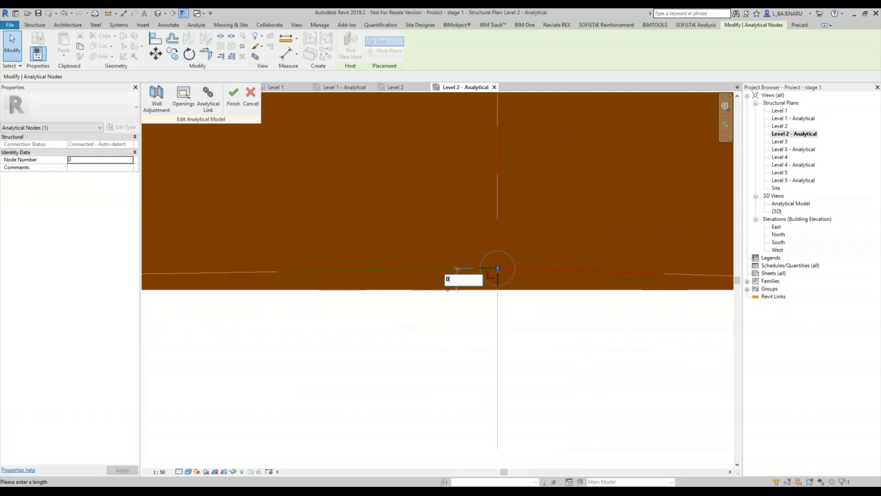
key(Return)
scroll(609, 377, up, 3)
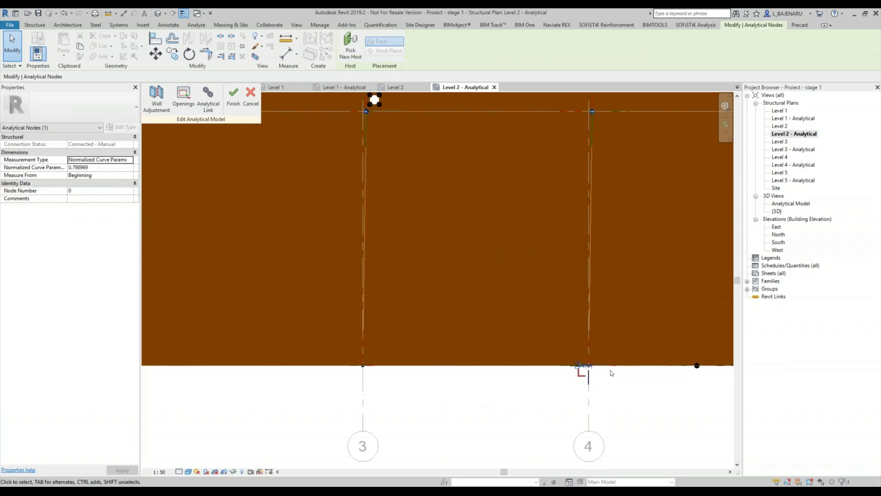
scroll(597, 161, up, 2)
scroll(597, 172, up, 2)
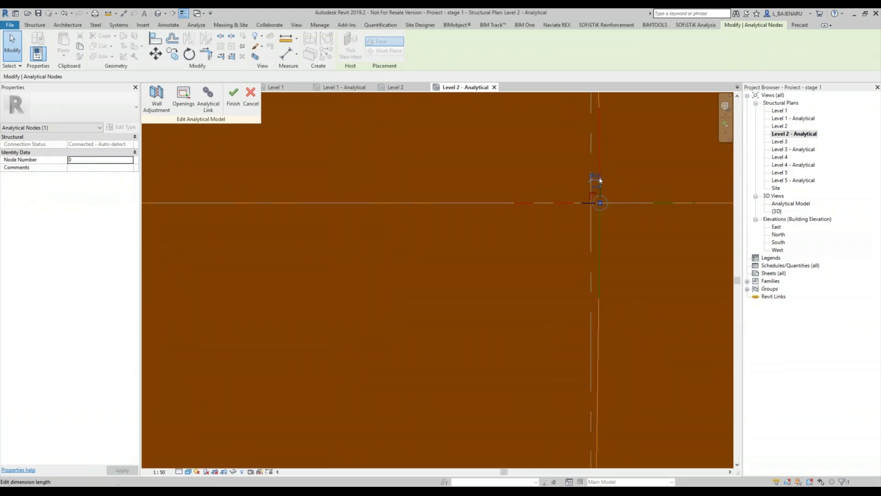
scroll(595, 175, up, 1)
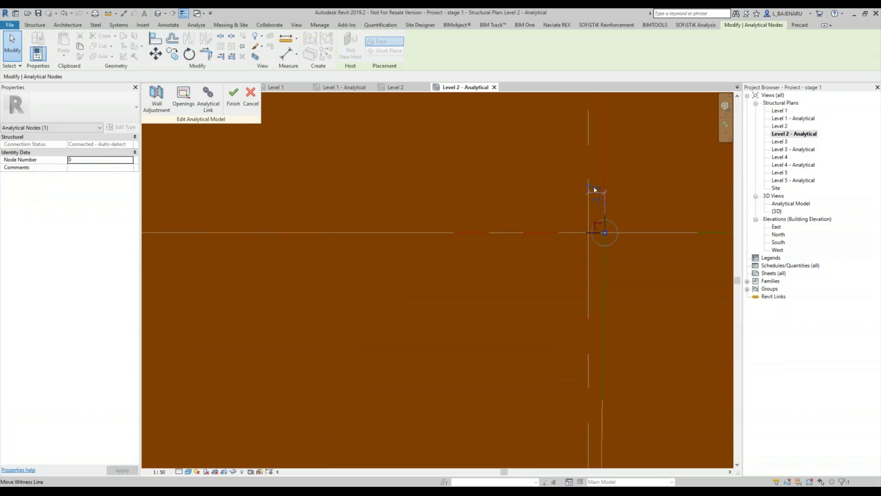
click(597, 189)
key(Return)
scroll(637, 200, down, 3)
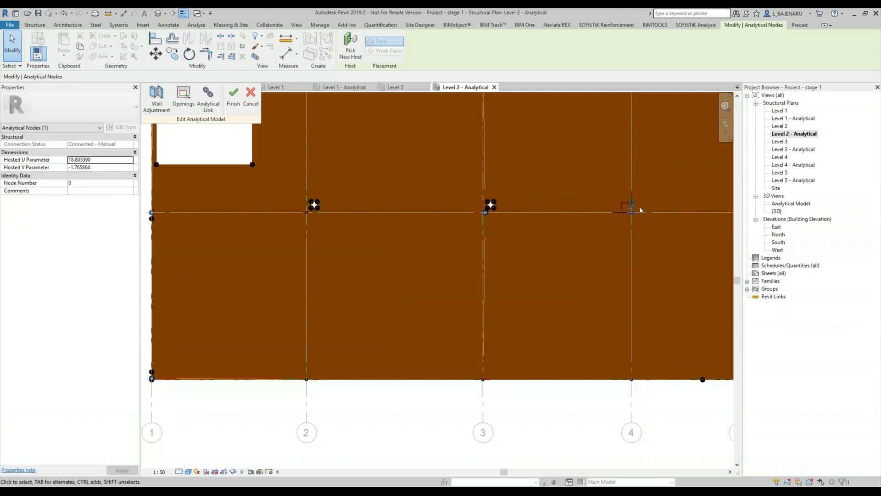
scroll(599, 234, down, 2)
scroll(511, 248, up, 5)
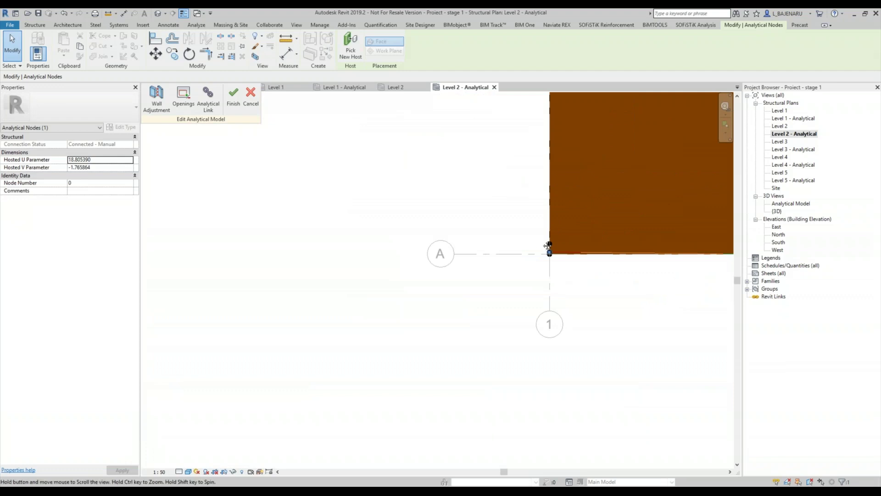
middle_drag(565, 278, 565, 368)
middle_drag(558, 139, 711, 185)
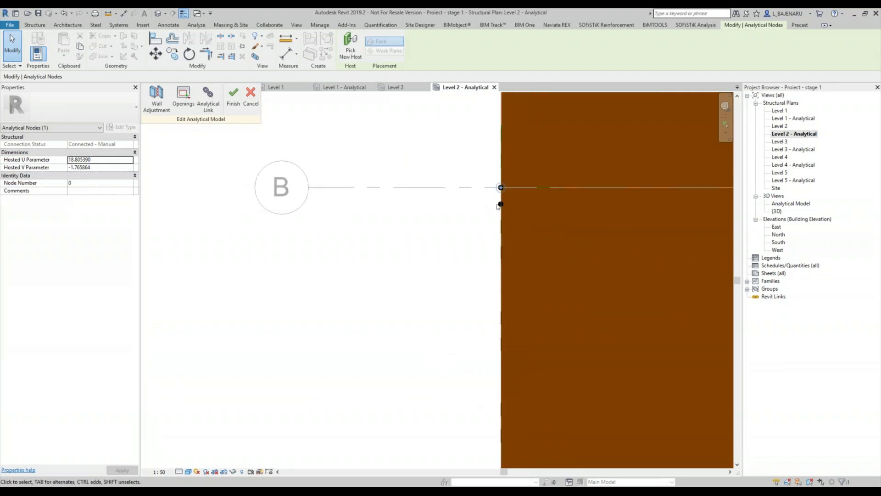
Open the Level 1 - Analytical plan and move the first node onto its grid line.
double_click(779, 110)
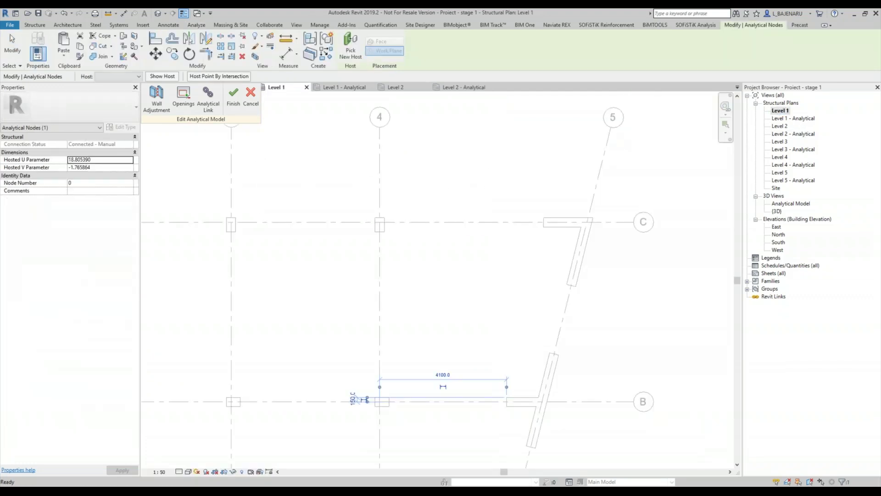
double_click(785, 119)
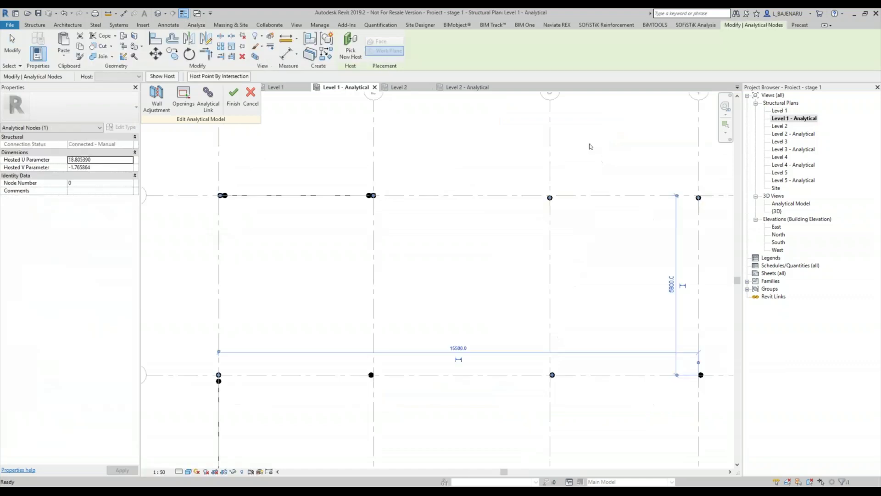
scroll(236, 177, up, 3)
scroll(237, 178, up, 3)
click(236, 189)
click(222, 159)
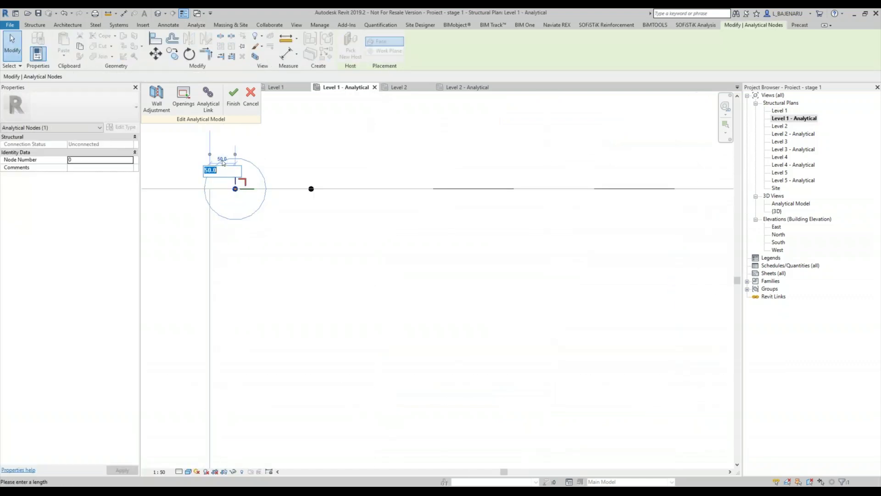
text(0)
key(Return)
scroll(409, 204, down, 3)
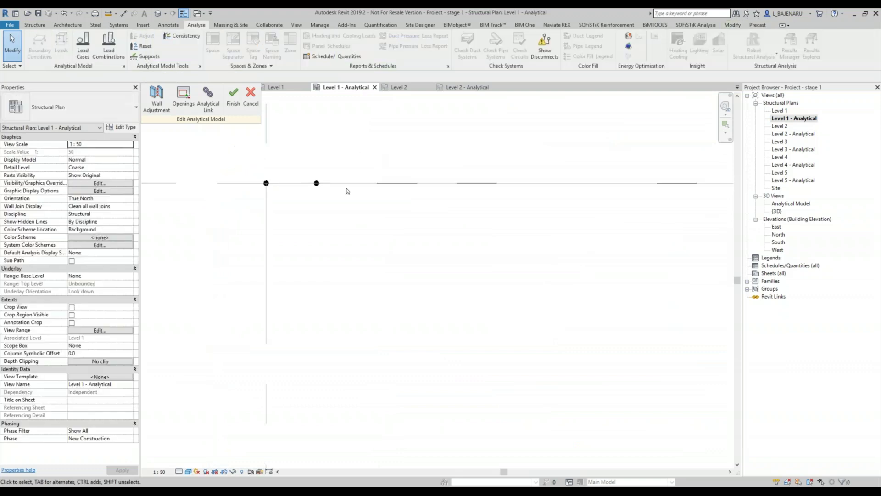
scroll(404, 199, down, 3)
scroll(419, 212, down, 1)
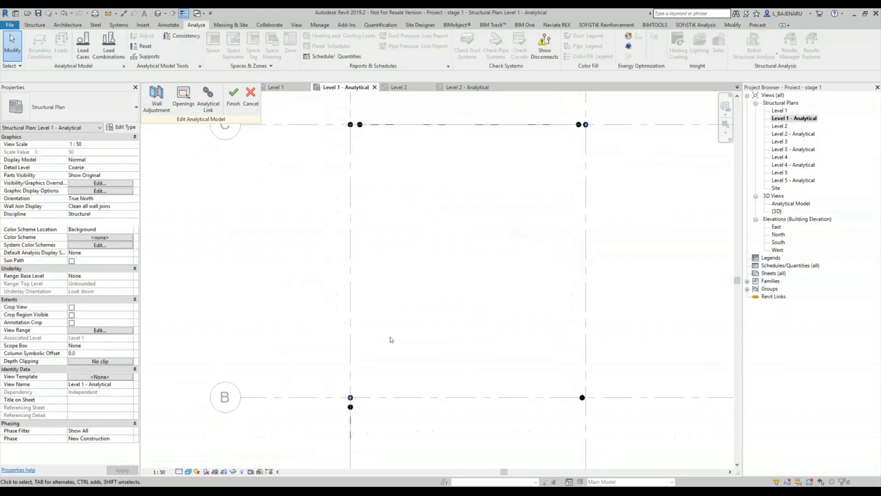
scroll(579, 388, up, 2)
scroll(583, 368, up, 2)
scroll(565, 338, up, 1)
Change the second node's 75.0 offset to 0 and clear the selection.
click(564, 337)
click(579, 309)
text(0)
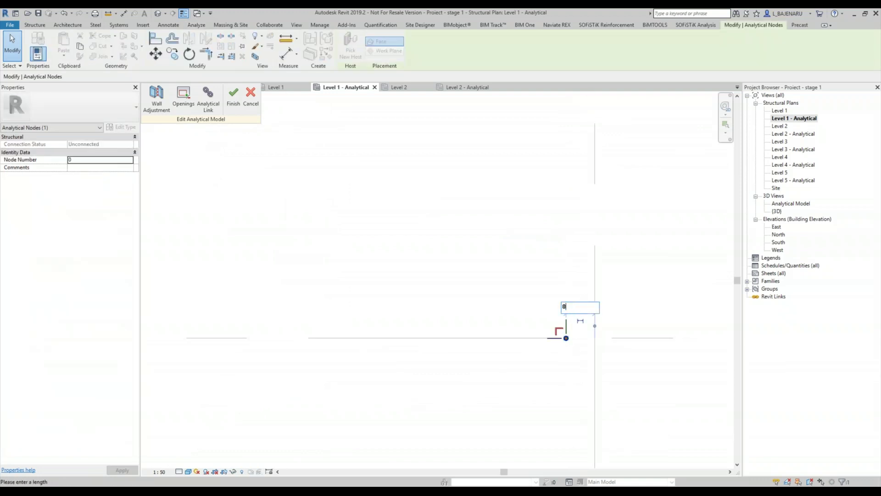
key(Return)
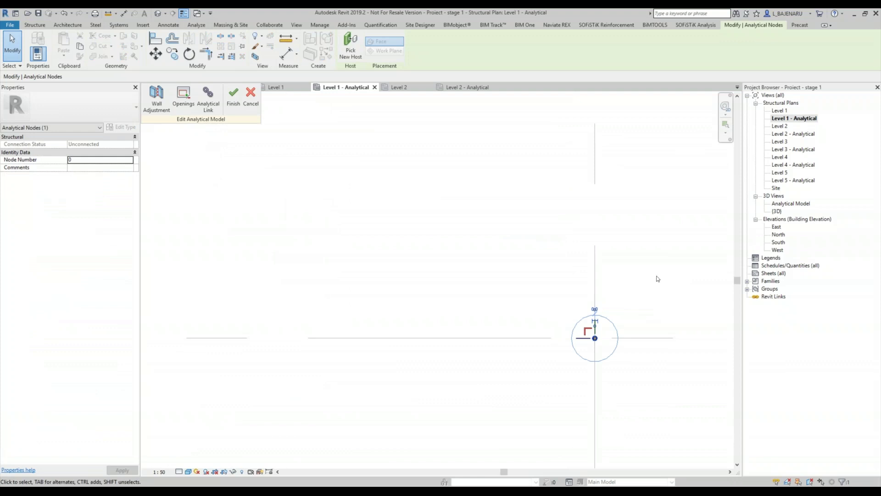
click(657, 279)
scroll(470, 305, down, 2)
click(233, 98)
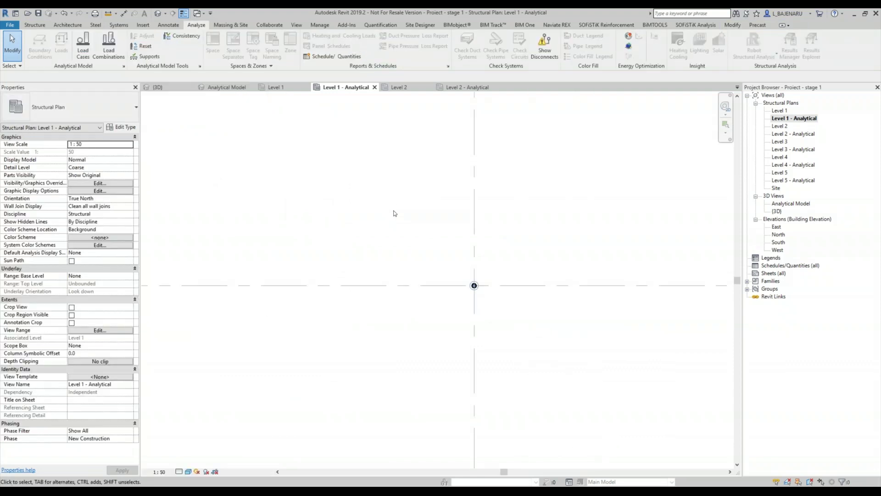
scroll(393, 214, down, 3)
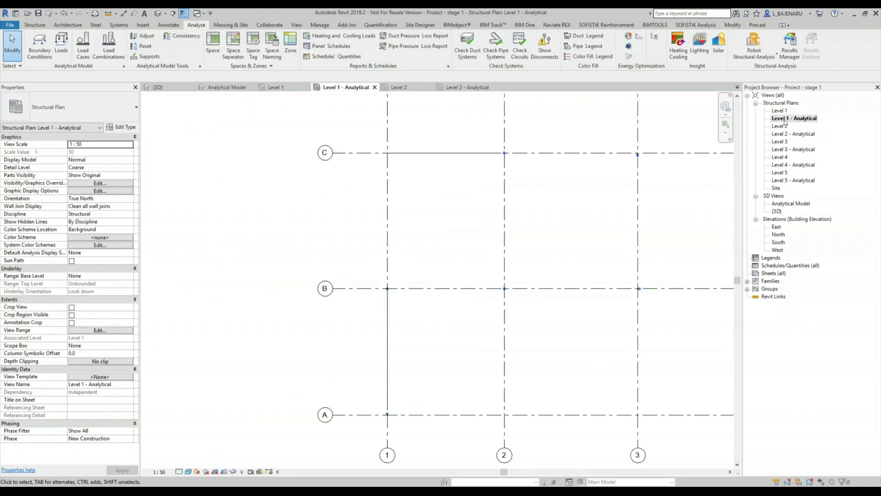
Open Level 1, {3D}, then the Analytical Model view, and pan toward the columns.
double_click(780, 111)
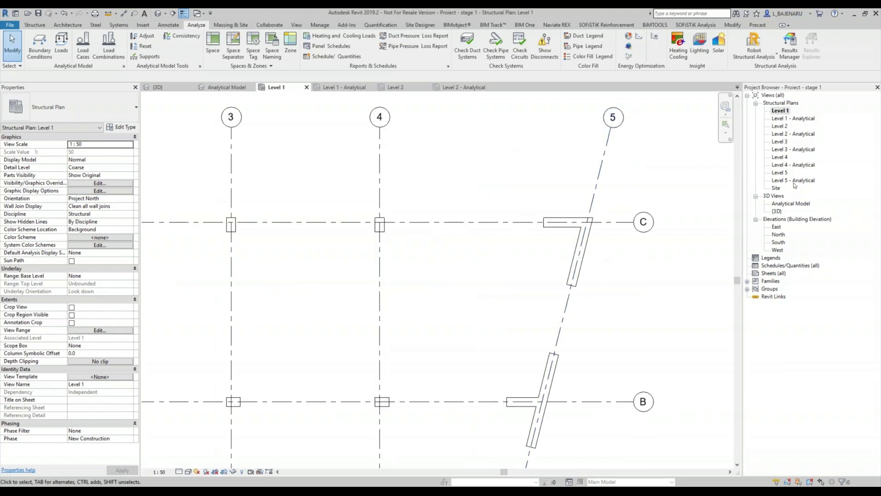
double_click(777, 212)
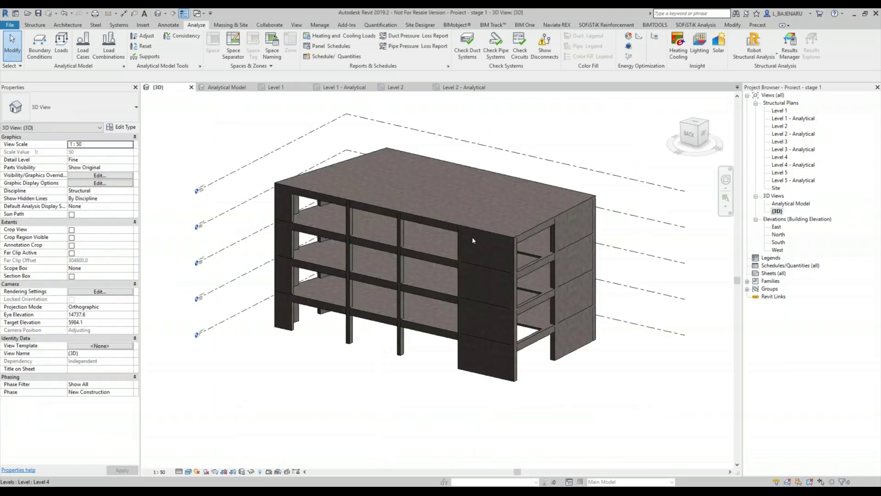
double_click(790, 204)
scroll(541, 332, down, 3)
middle_drag(540, 332, 441, 316)
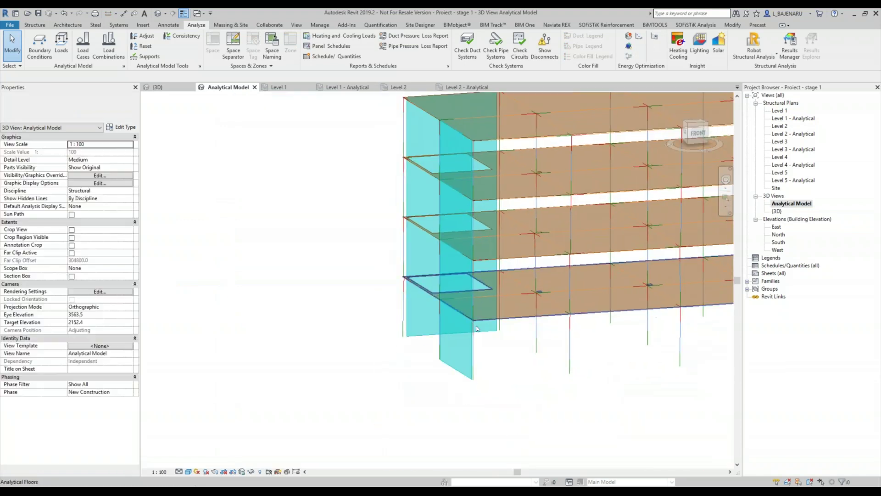
scroll(358, 307, up, 2)
middle_drag(640, 353, 569, 348)
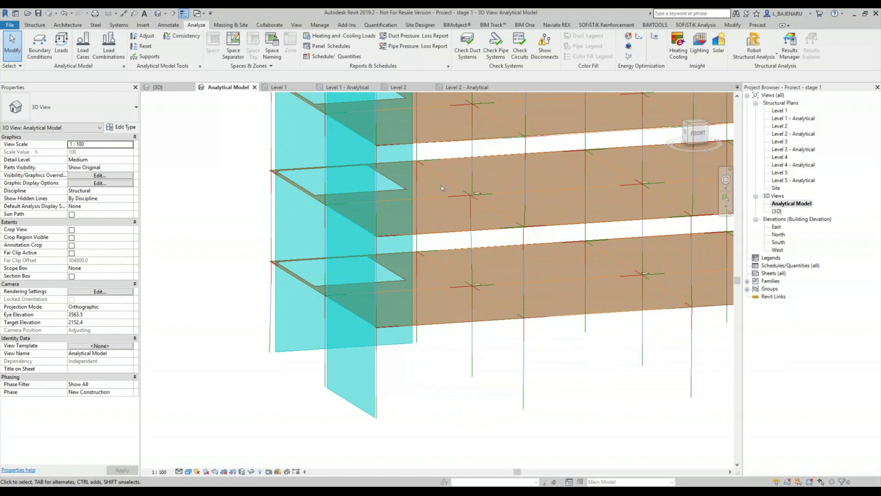
middle_drag(448, 192, 406, 193)
Select an analytical column and snap its top end onto the floor corner ENDPOINT.
click(481, 350)
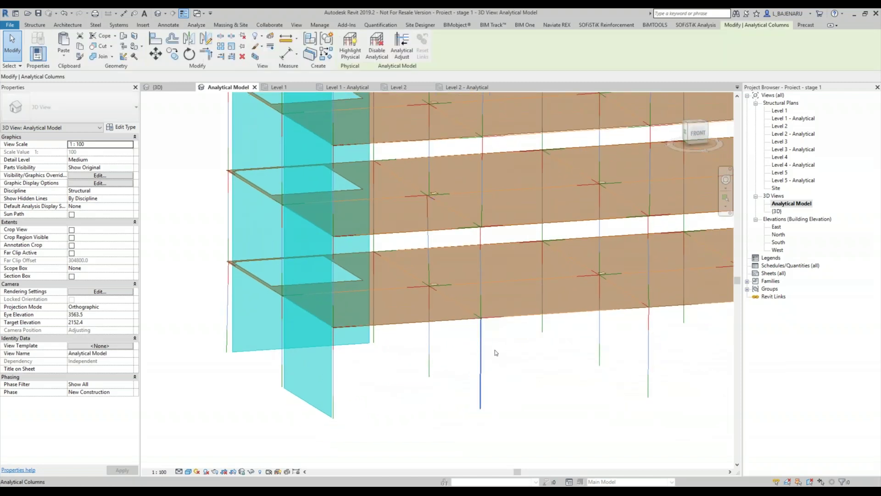
click(401, 48)
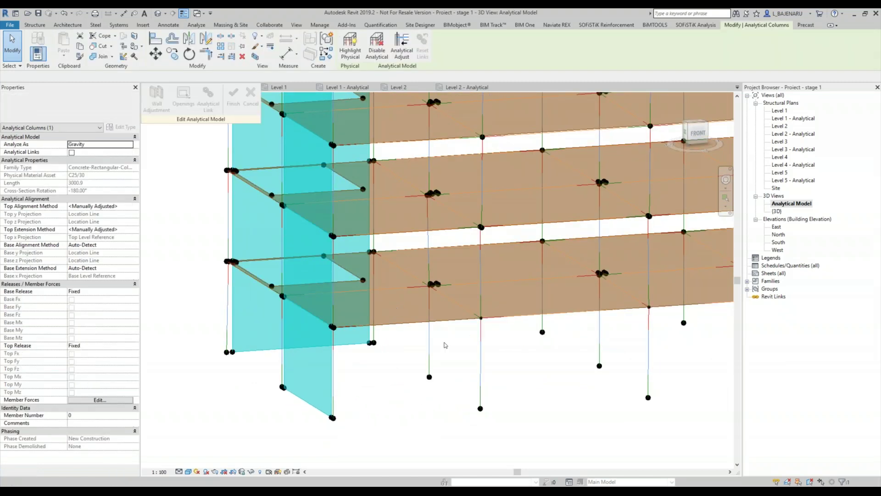
scroll(481, 365, up, 2)
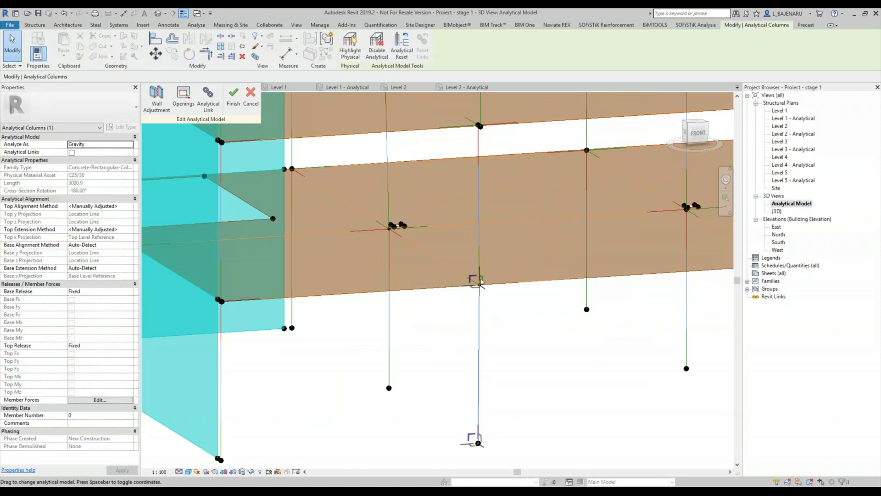
scroll(480, 281, up, 2)
scroll(480, 283, up, 2)
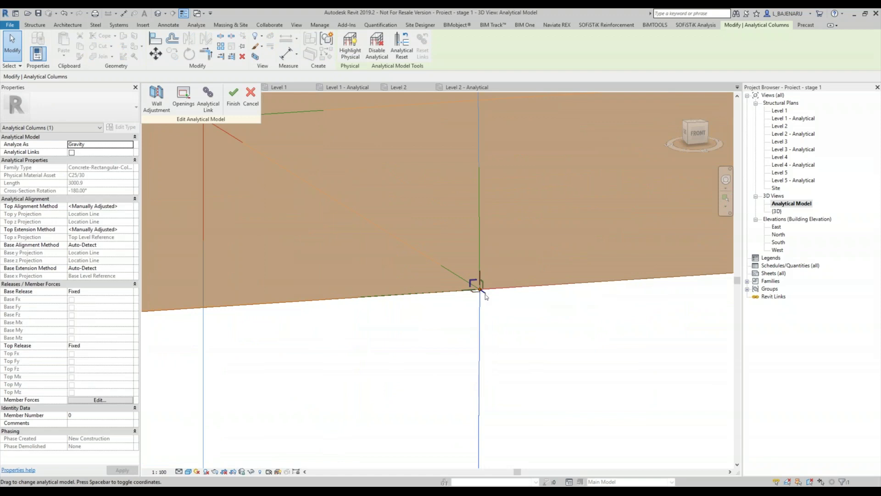
middle_drag(480, 289, 500, 307)
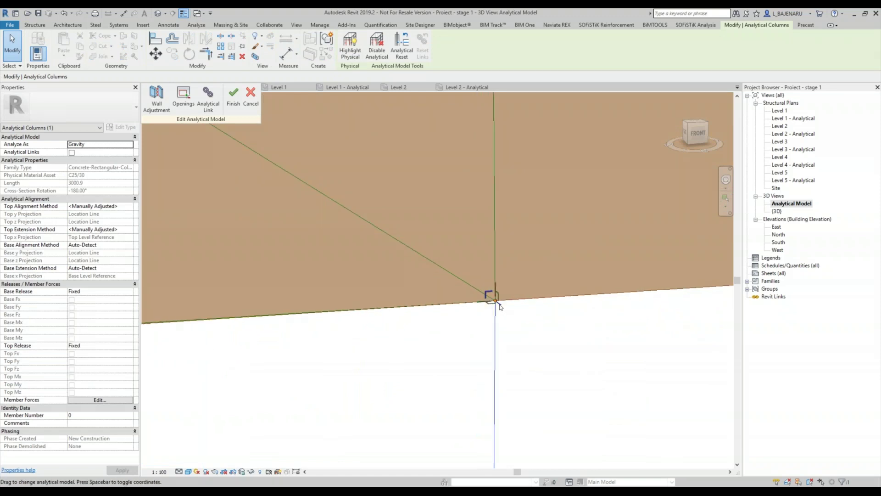
mouse_move(505, 346)
shift+middle_down()
mouse_move(537, 349)
mouse_move(517, 326)
shift+middle_up()
drag(513, 321, 566, 351)
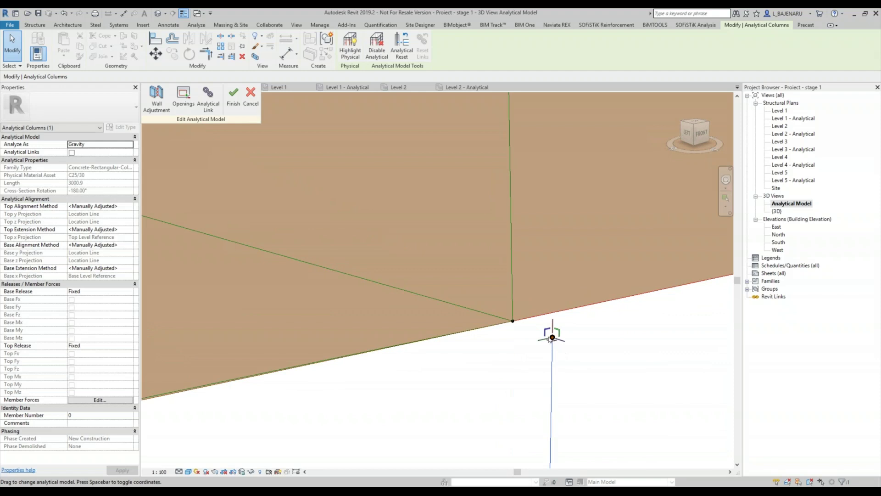
drag(551, 334, 511, 322)
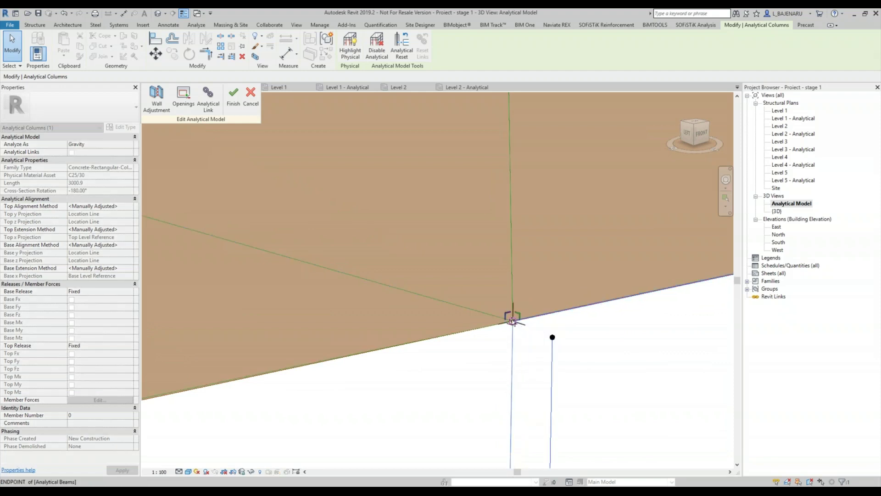
drag(513, 320, 512, 321)
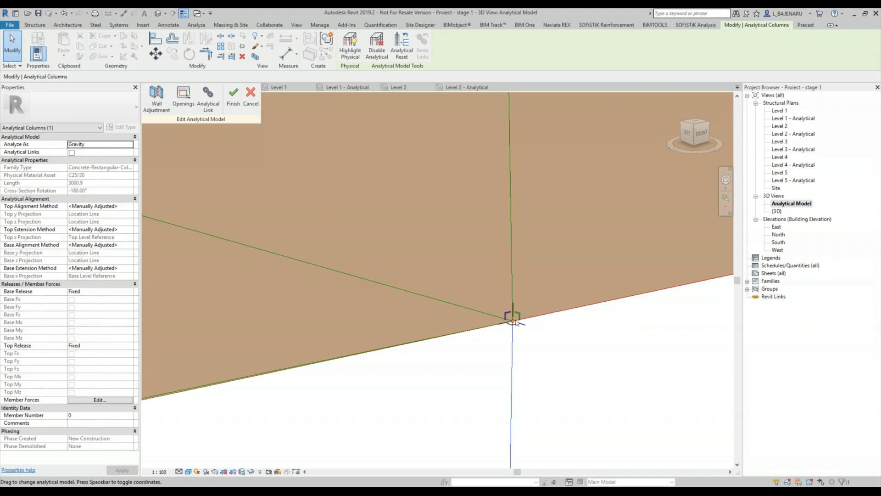
shift+middle_drag(513, 320, 500, 332)
scroll(499, 332, down, 3)
scroll(499, 331, down, 2)
middle_drag(655, 304, 640, 310)
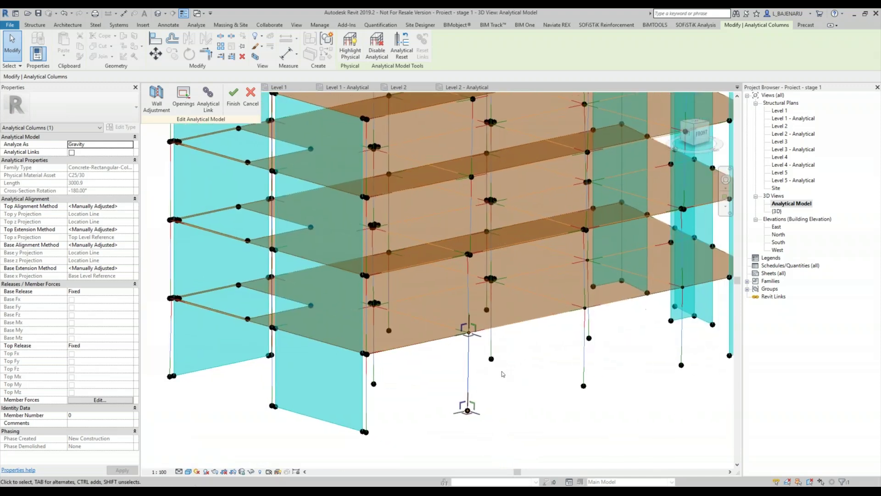
key(Escape)
click(468, 333)
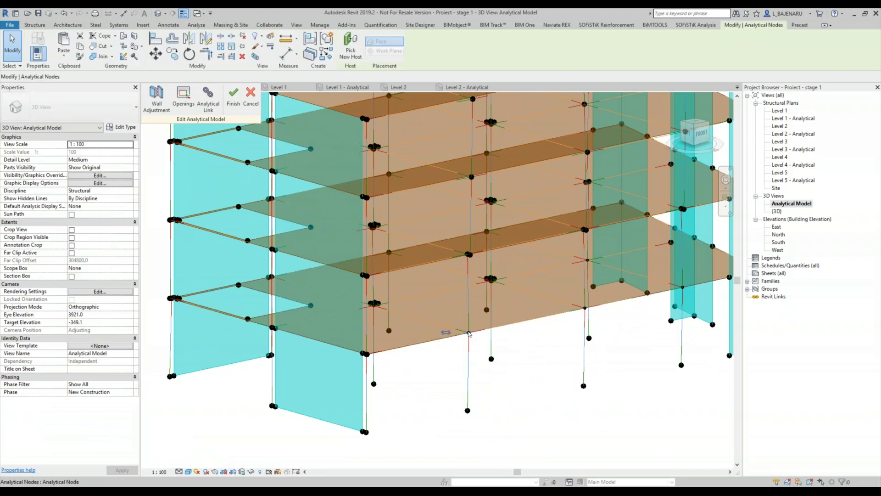
scroll(468, 333, up, 3)
scroll(469, 335, up, 2)
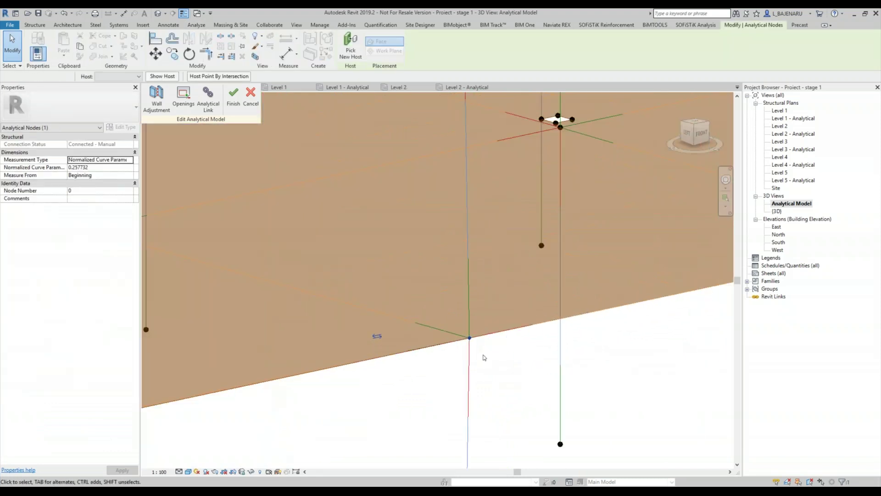
key(Escape)
click(472, 341)
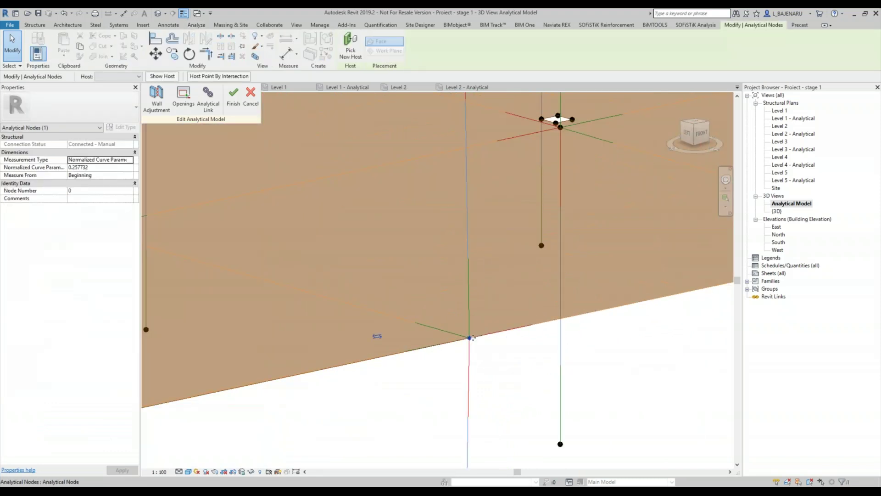
middle_drag(561, 448, 562, 337)
click(561, 333)
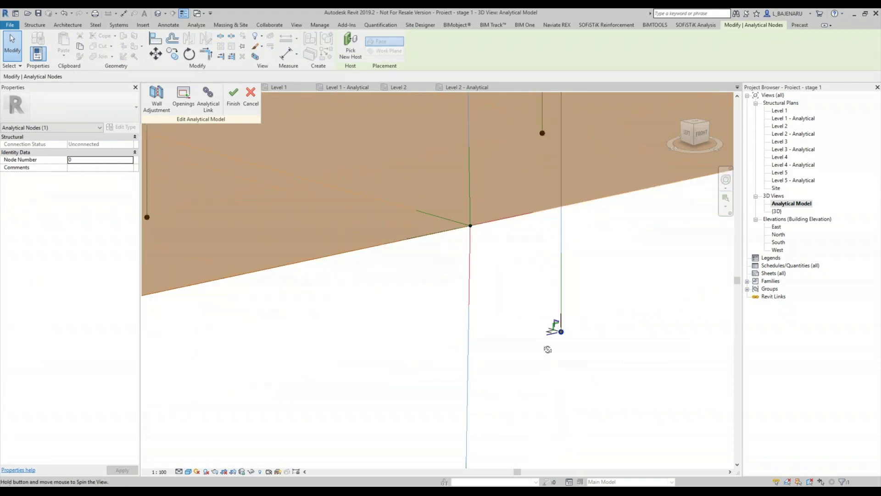
scroll(552, 326, down, 2)
scroll(573, 337, up, 2)
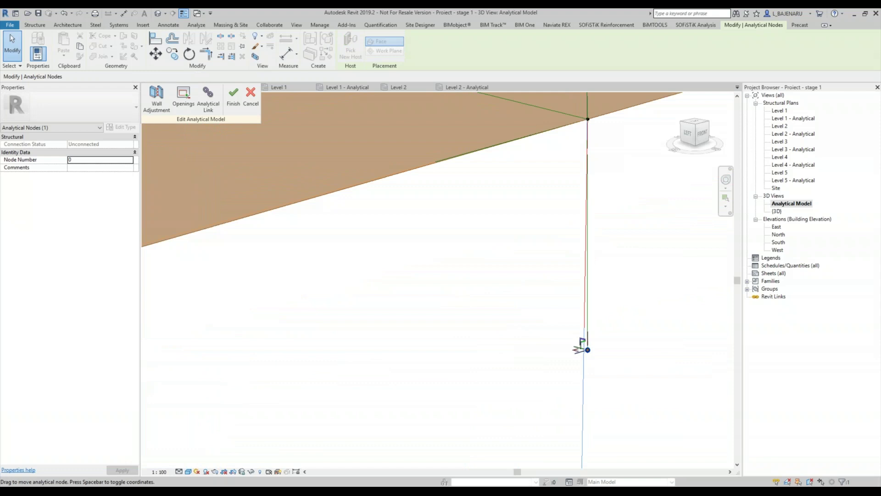
drag(581, 348, 501, 375)
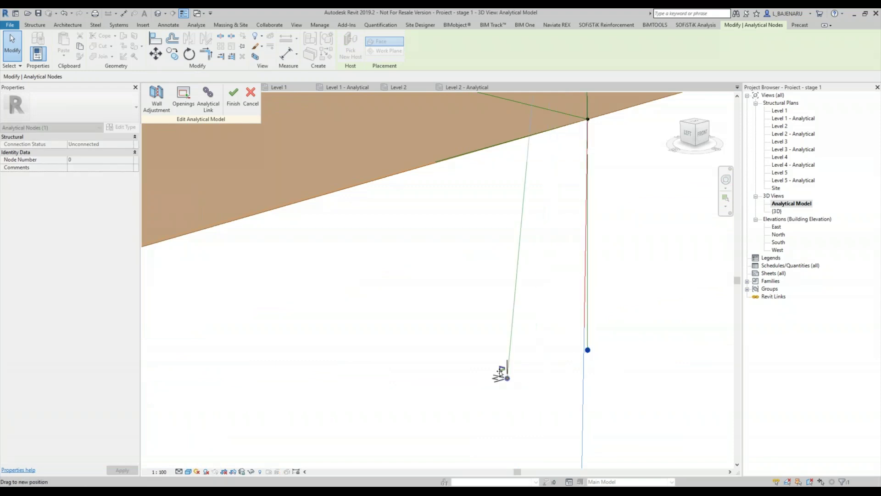
drag(501, 376, 516, 380)
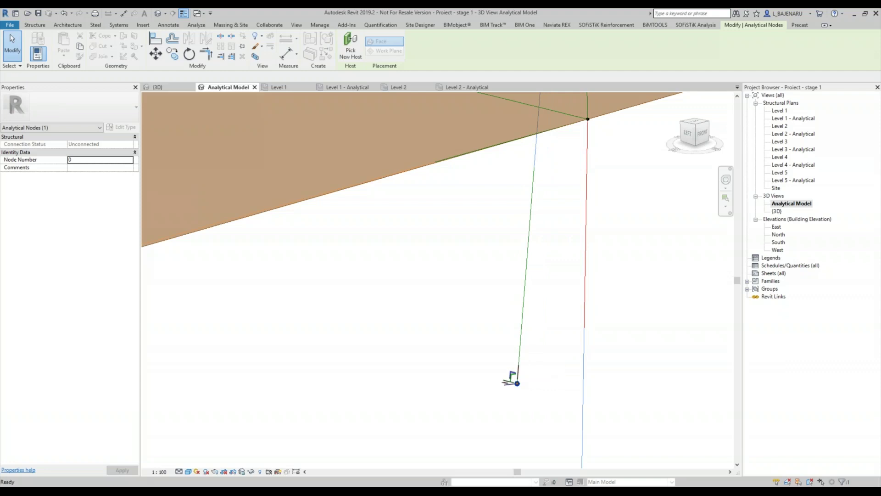
key(ctrl+z)
scroll(637, 327, down, 2)
scroll(636, 328, down, 3)
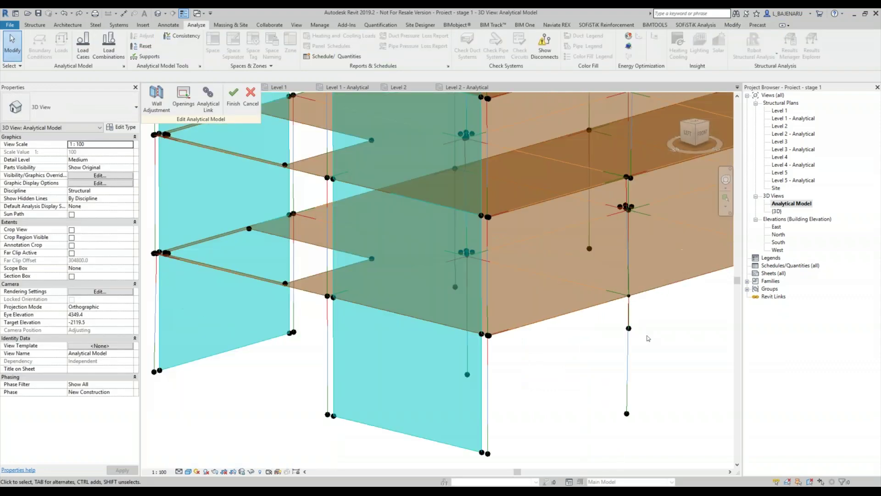
shift+middle_drag(635, 327, 530, 335)
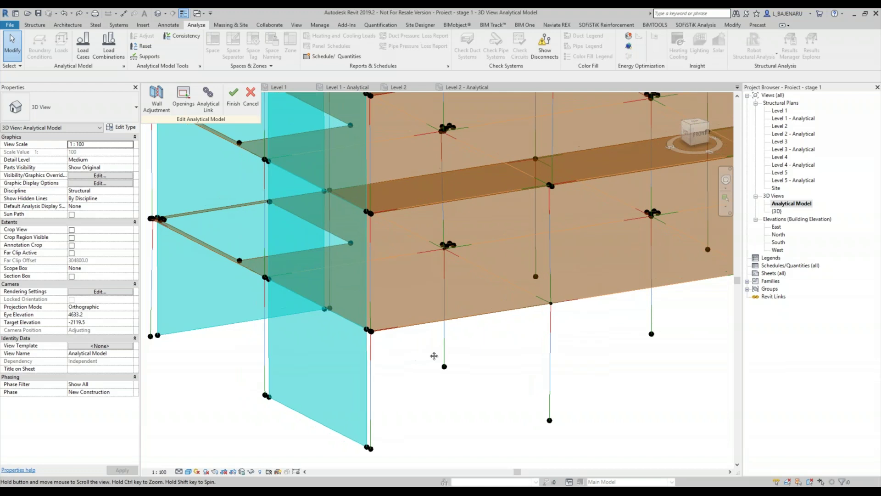
Use Wall Adjustment to snap the left analytical wall's edge onto the column line.
middle_drag(378, 334, 406, 341)
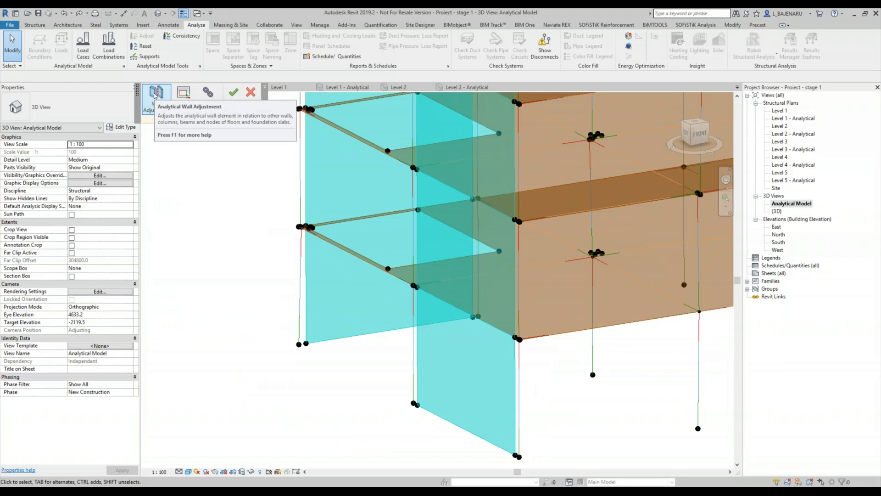
click(155, 95)
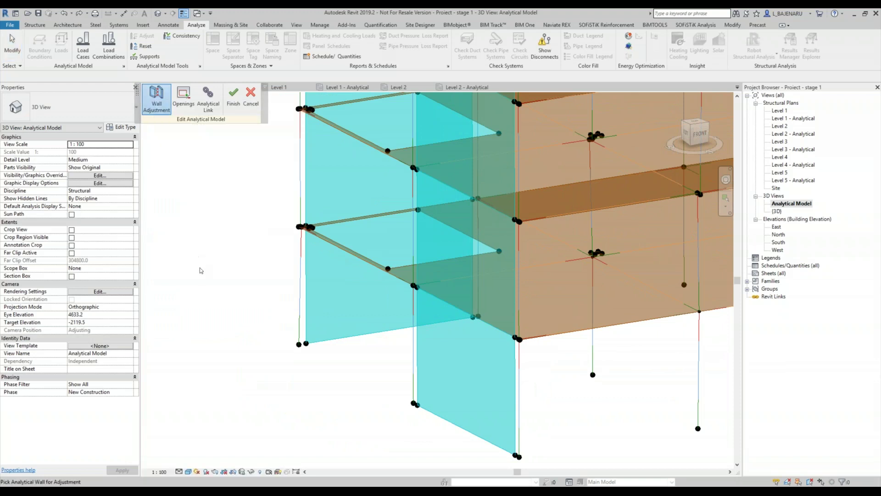
click(413, 322)
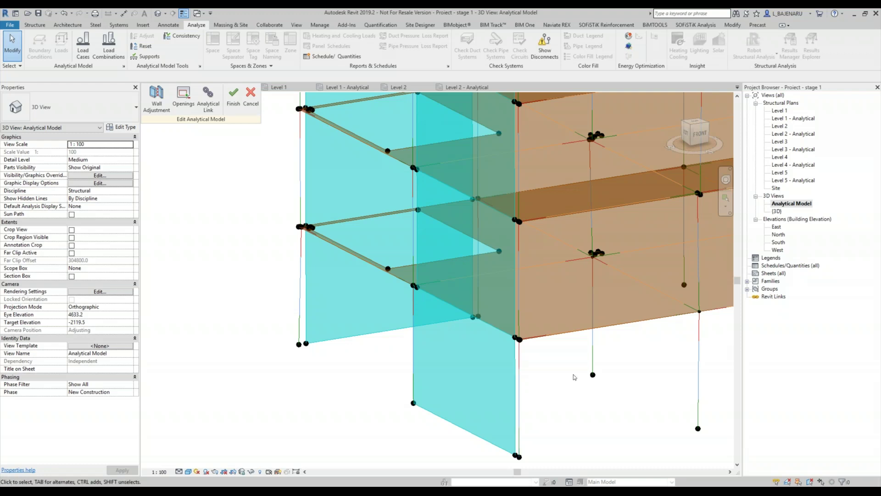
middle_drag(402, 240, 311, 265)
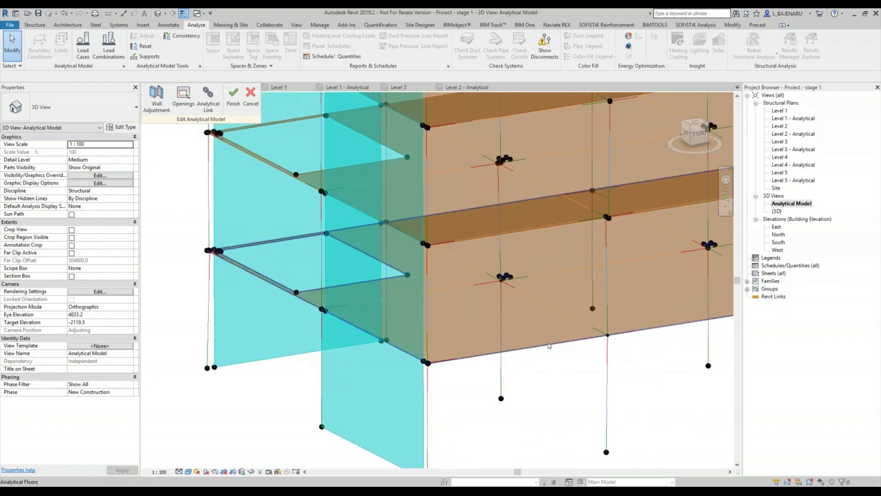
click(549, 346)
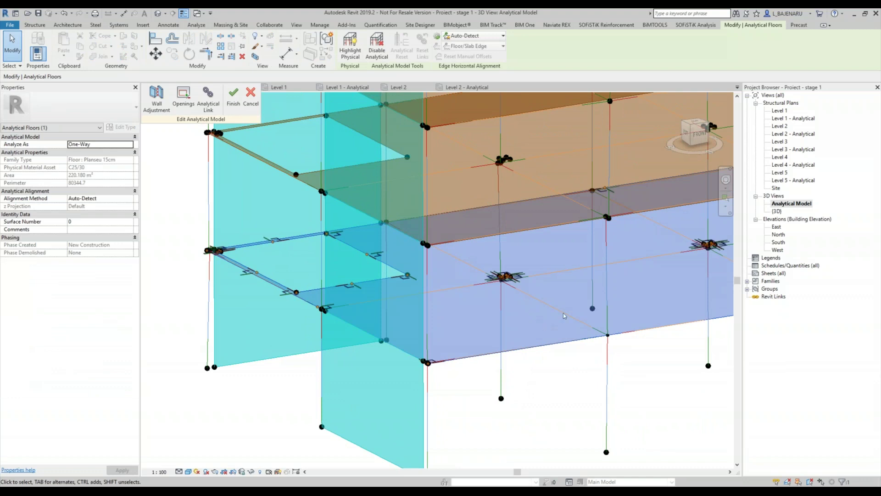
middle_drag(530, 316, 433, 343)
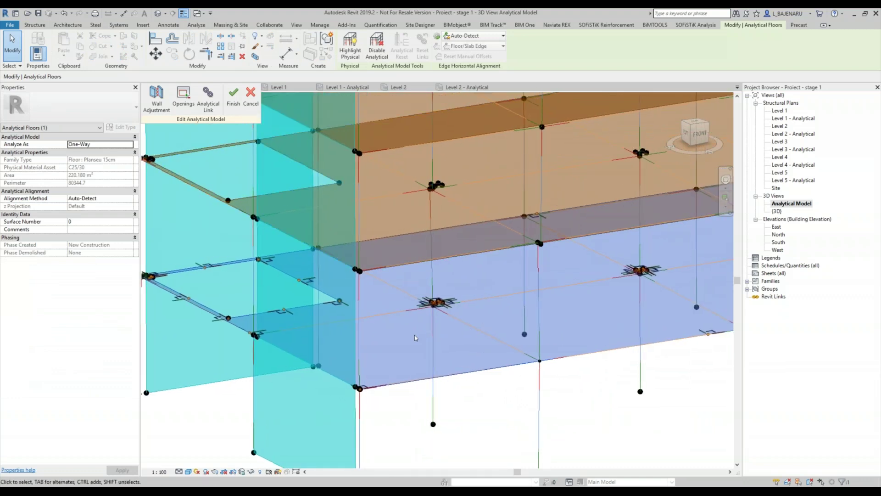
click(496, 36)
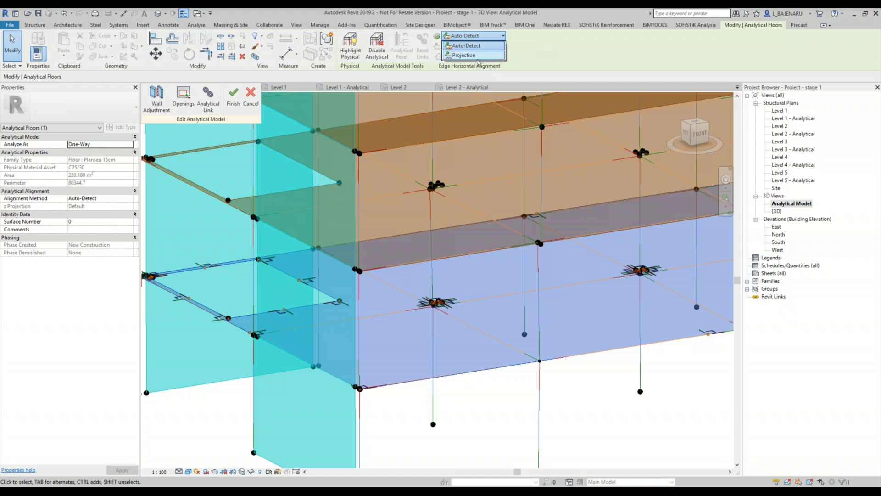
click(478, 57)
click(489, 48)
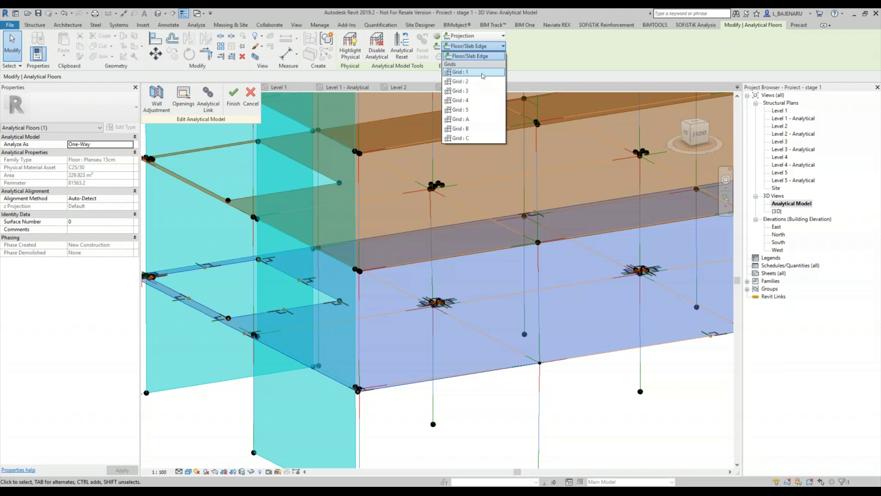
click(544, 52)
click(483, 36)
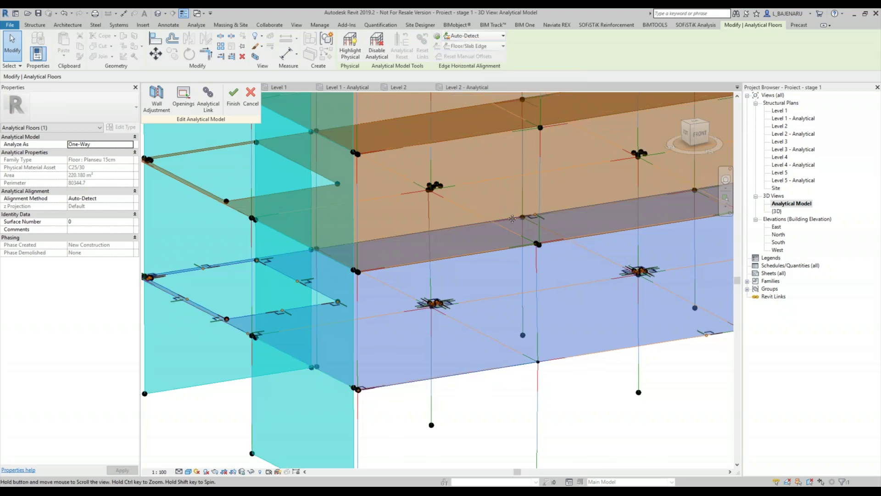
scroll(511, 262, down, 2)
scroll(511, 262, down, 2)
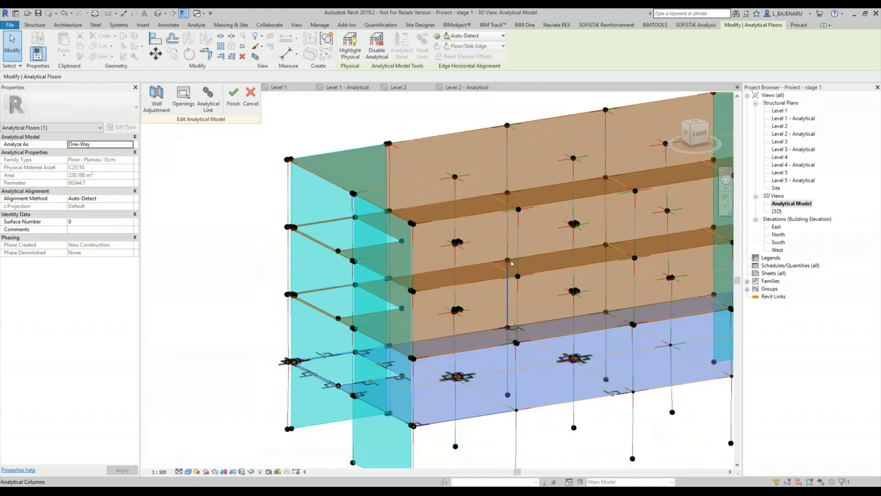
click(219, 209)
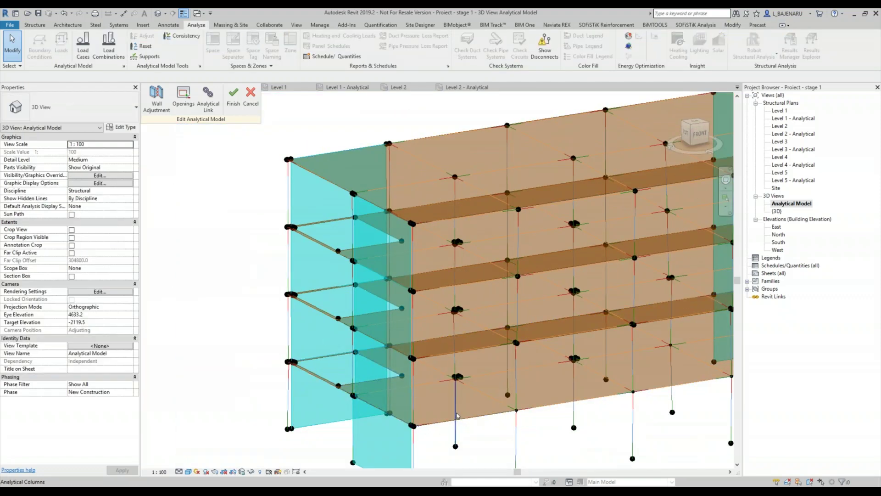
scroll(302, 379, up, 1)
scroll(304, 349, up, 1)
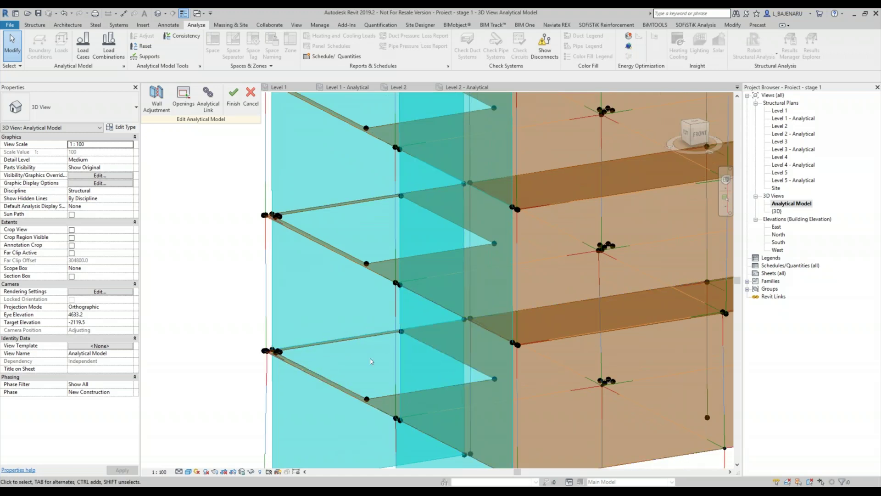
mouse_move(469, 372)
shift+middle_down()
mouse_move(461, 399)
mouse_move(463, 309)
shift+middle_up()
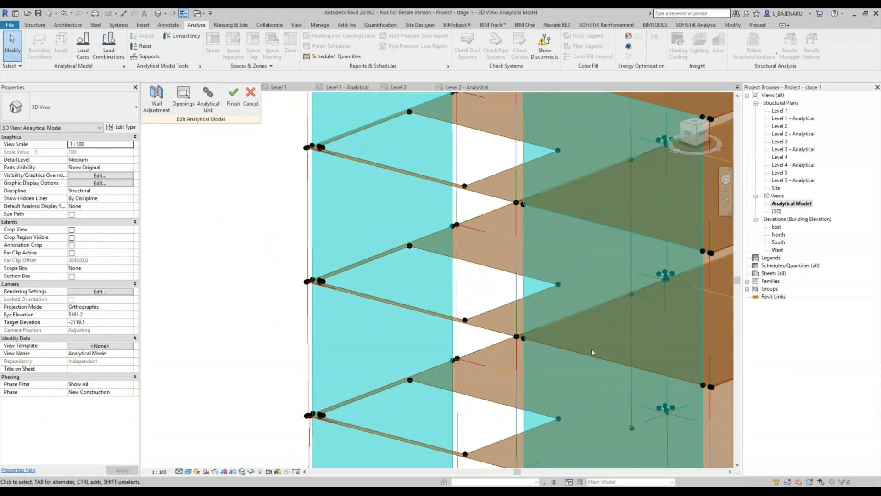
shift+middle_drag(592, 351, 622, 344)
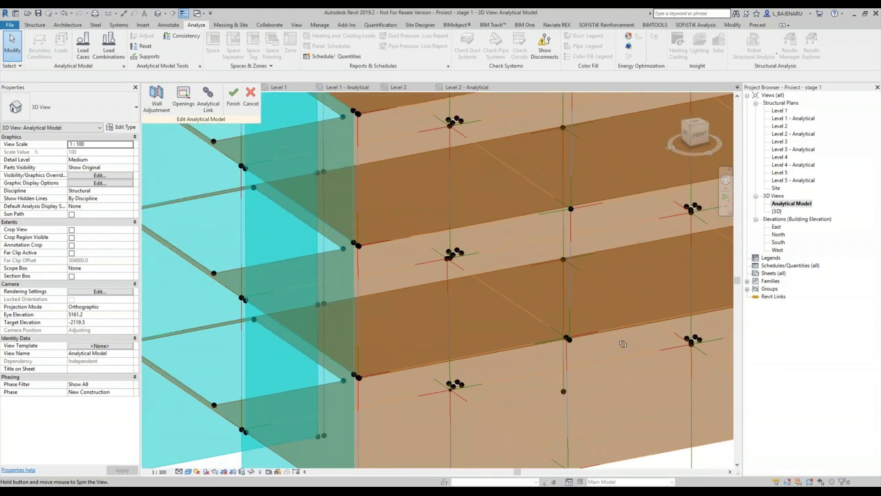
scroll(448, 270, up, 5)
scroll(451, 273, up, 3)
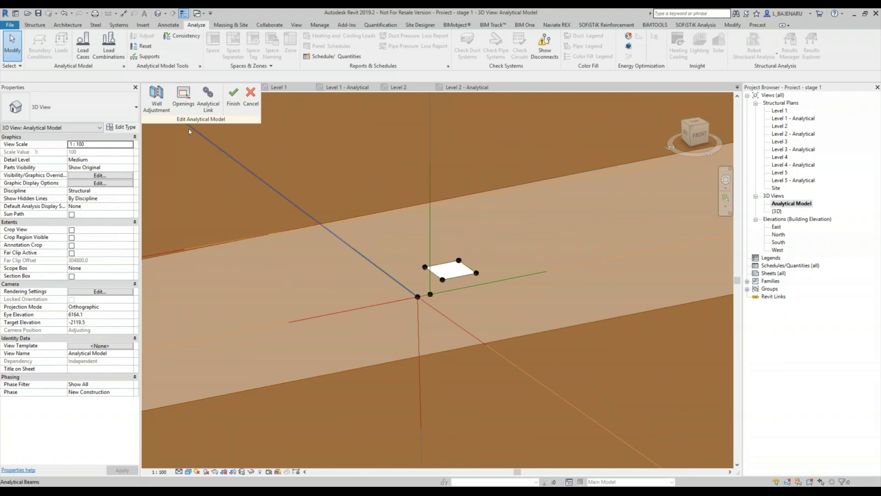
Exclude the first floor's opening from its analytical surface and finish the edit.
click(188, 99)
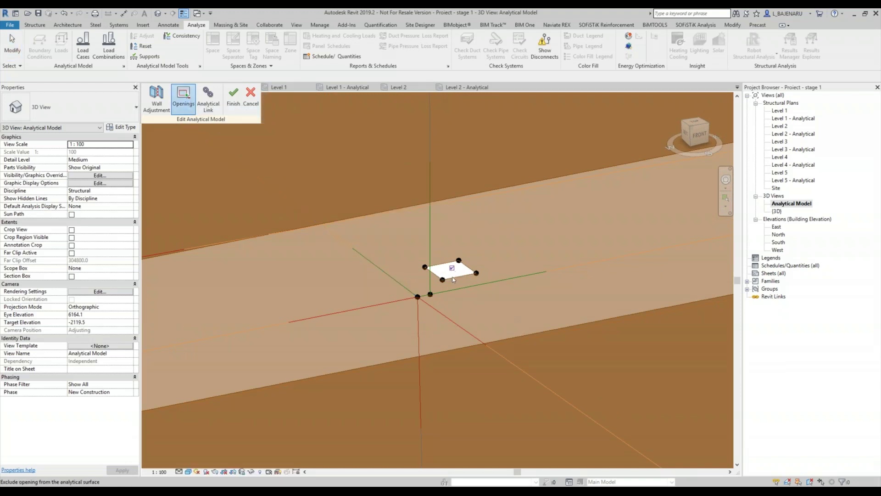
scroll(470, 308, down, 5)
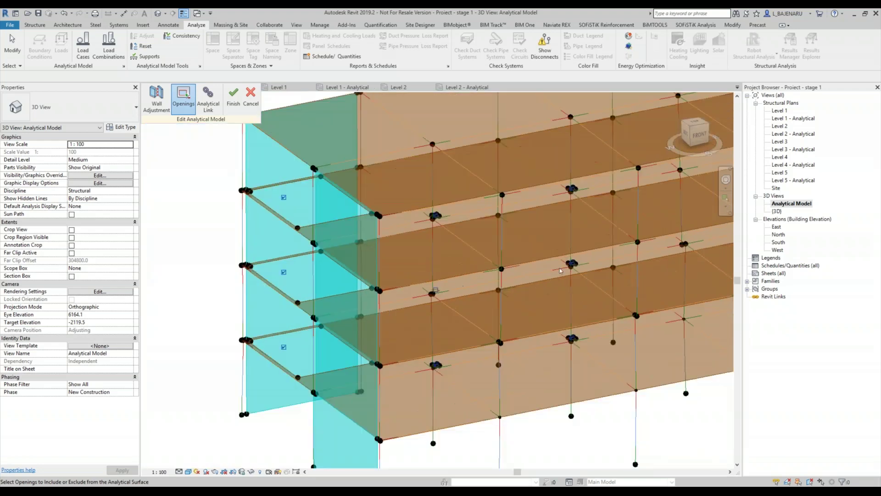
scroll(560, 270, up, 5)
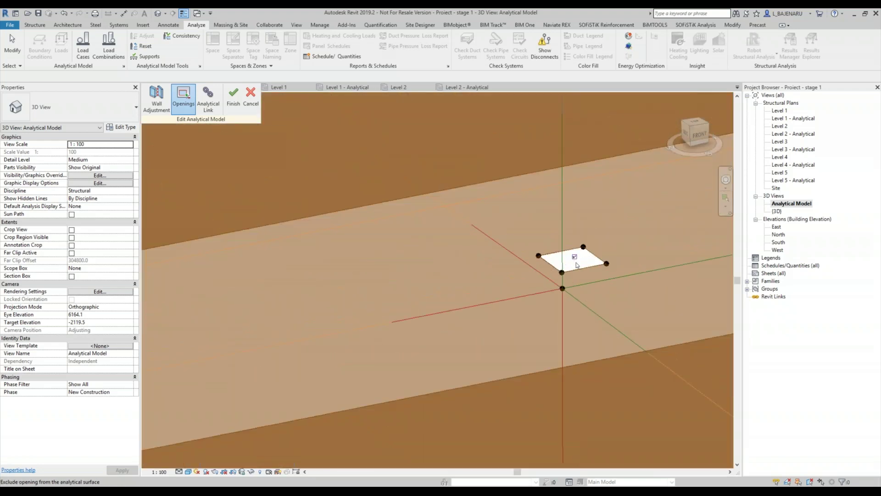
click(577, 258)
scroll(503, 317, down, 3)
middle_drag(505, 319, 532, 276)
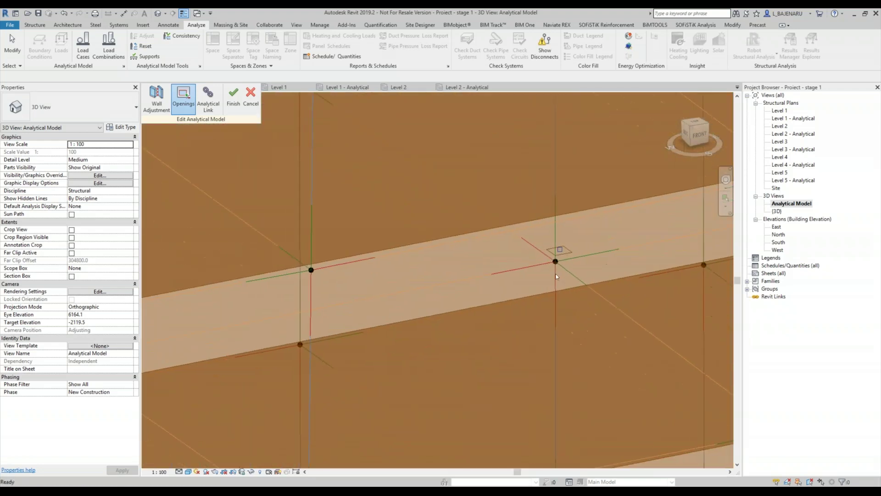
click(560, 252)
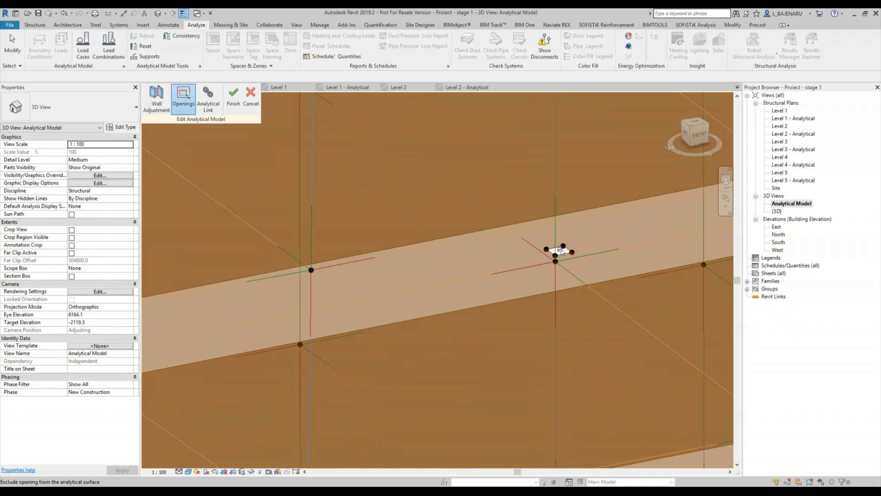
click(234, 97)
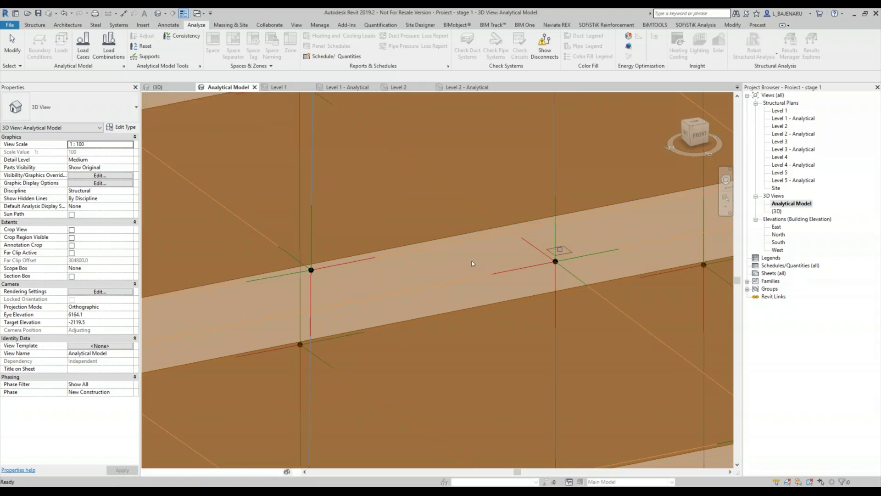
scroll(370, 288, down, 3)
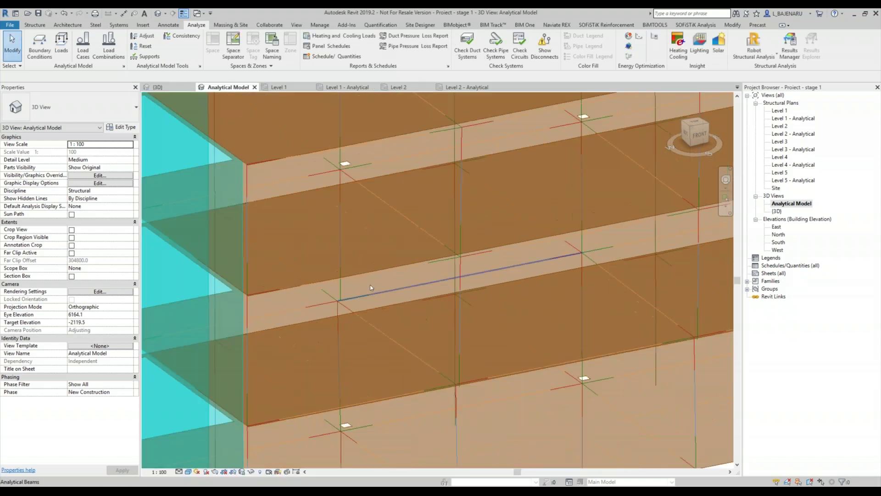
Exclude the second slab's opening from its analytical surface and finish.
double_click(398, 401)
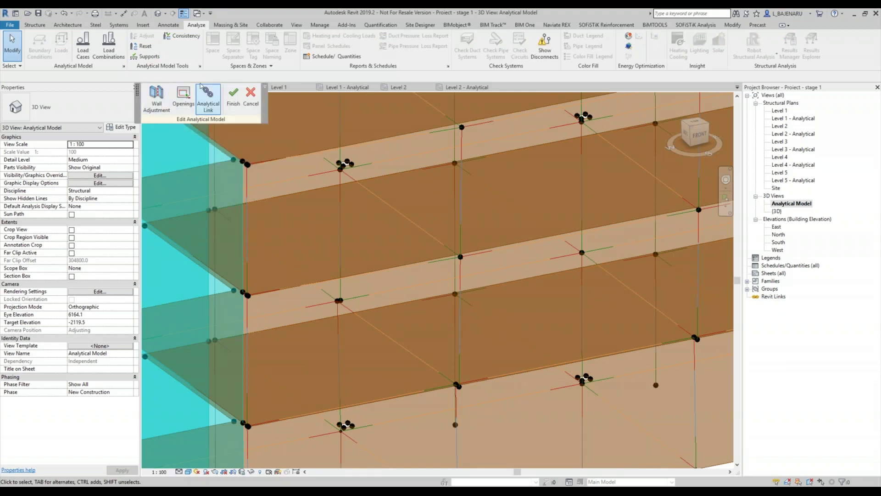
click(183, 96)
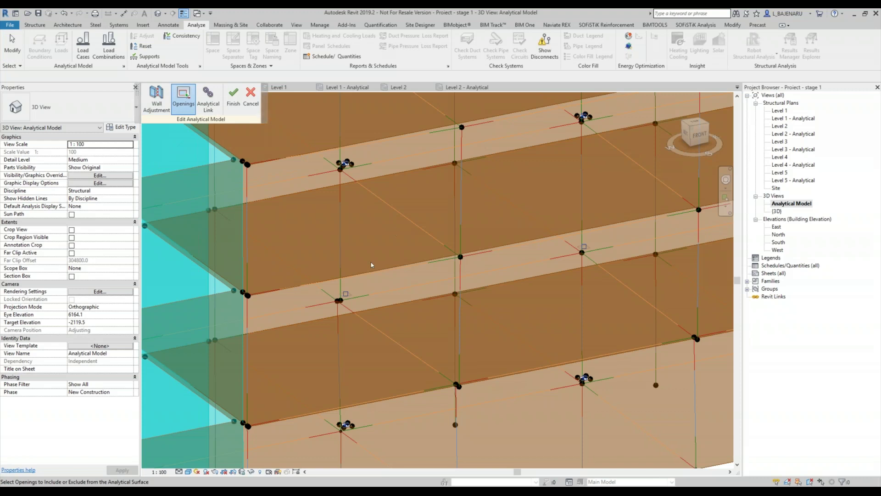
scroll(352, 304, up, 3)
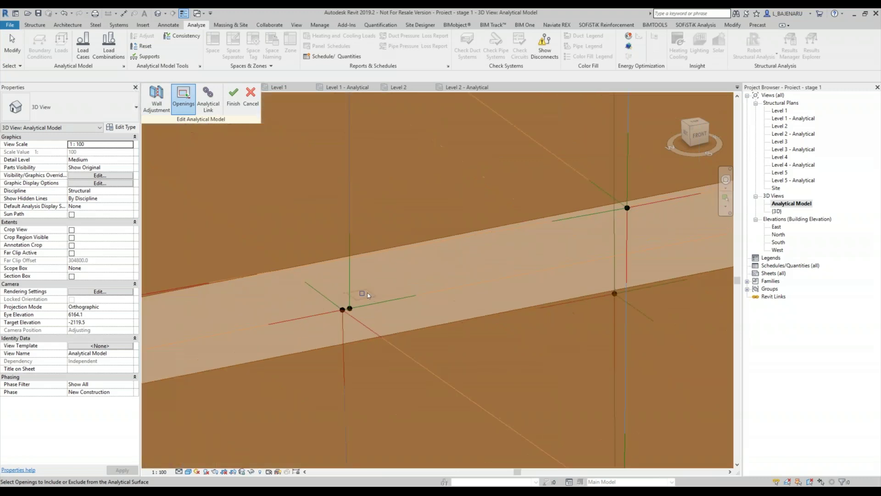
click(363, 294)
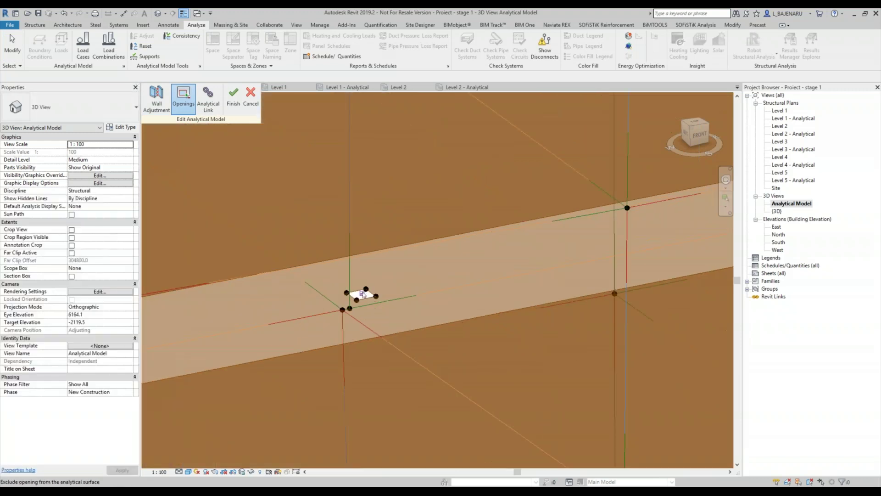
click(234, 97)
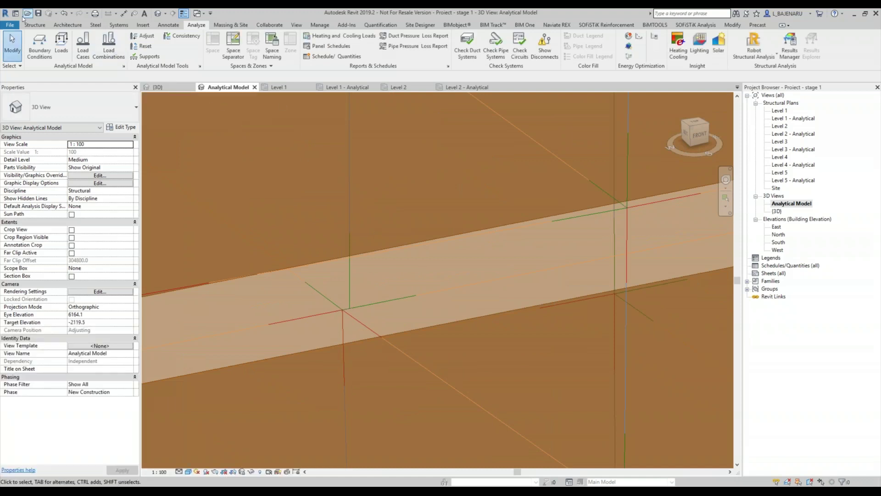
scroll(466, 190, down, 5)
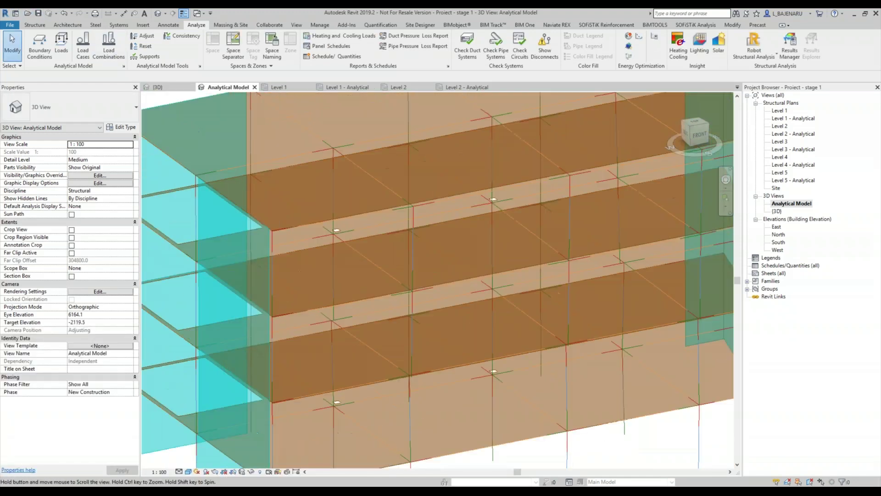
scroll(409, 260, down, 4)
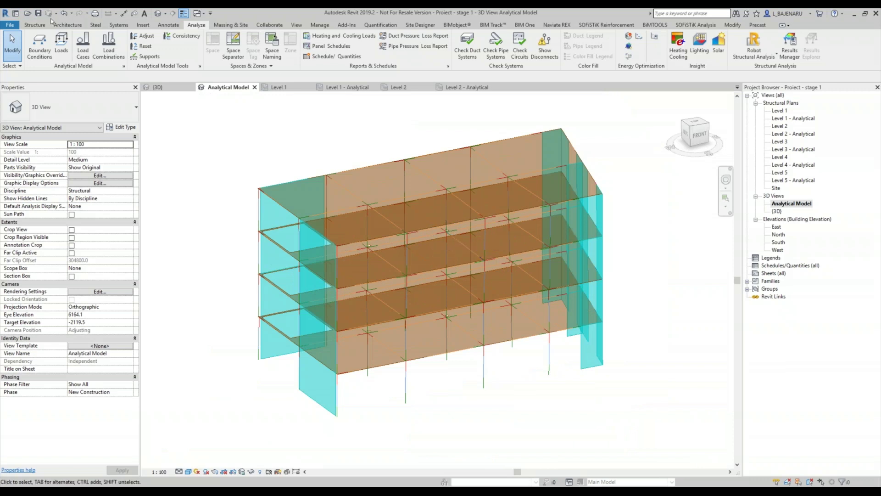
Open the stage 2 project and orbit its Analytical Model 3D view to a flatter frontal angle.
double_click(780, 140)
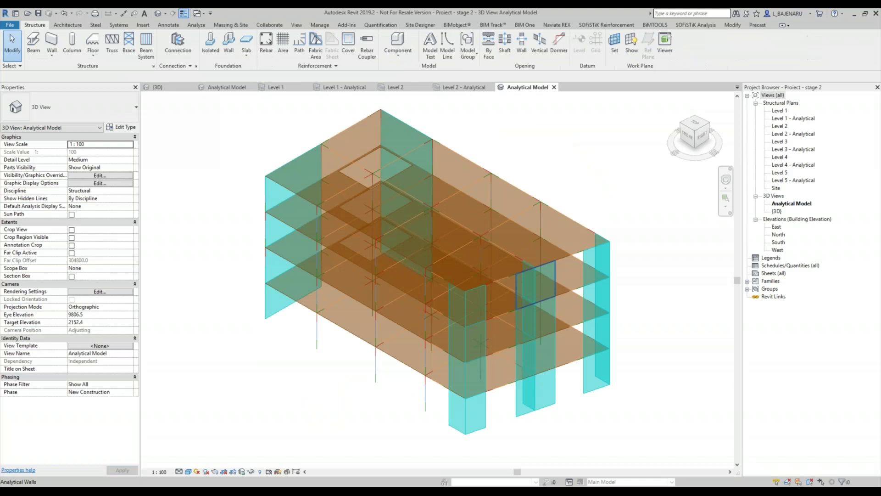
scroll(319, 211, up, 3)
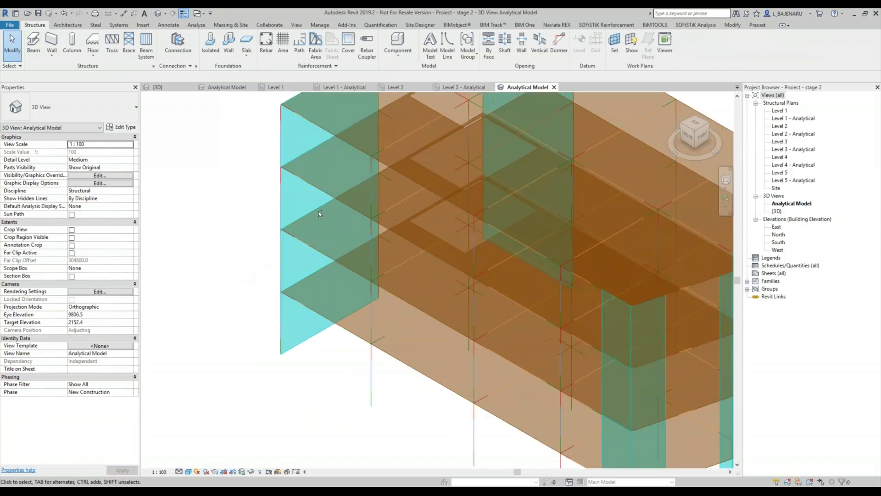
mouse_move(319, 211)
shift+middle_down()
mouse_move(359, 219)
mouse_move(387, 415)
shift+middle_up()
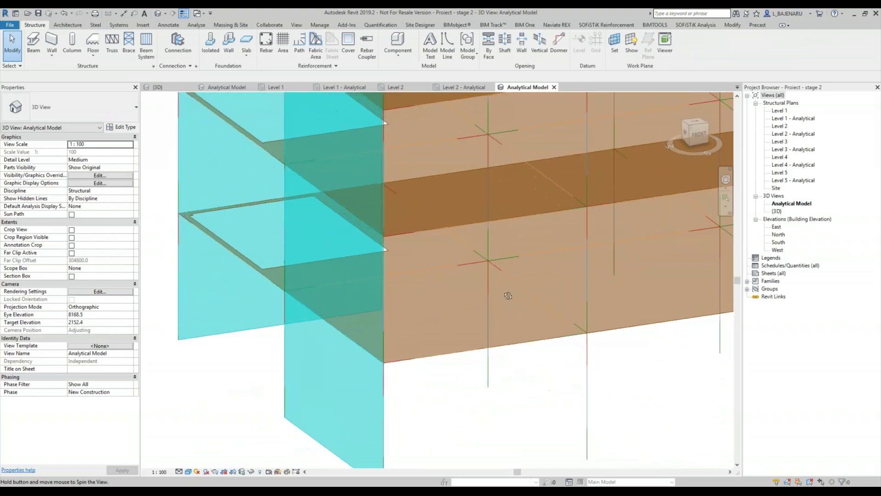
mouse_move(387, 415)
shift+middle_down()
mouse_move(483, 298)
mouse_move(649, 170)
shift+middle_up()
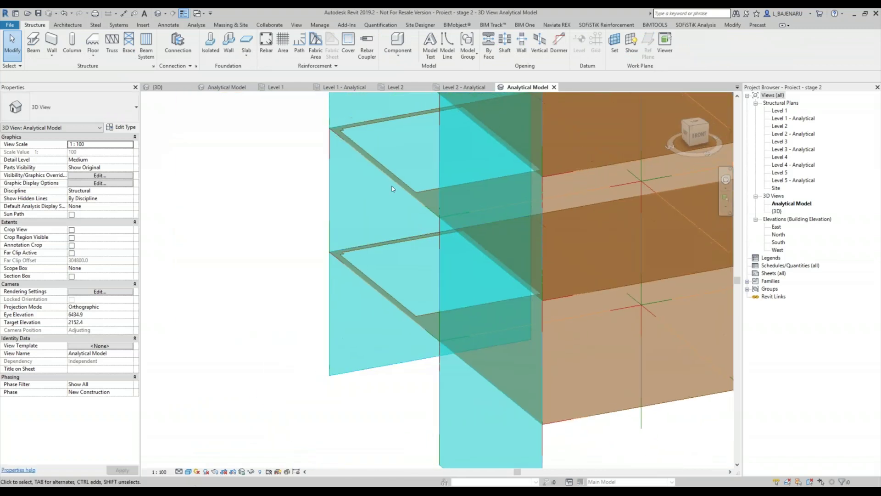
Check the Level 1 and Level 2 Analytical plans, then bring up the default {3D} view.
double_click(794, 118)
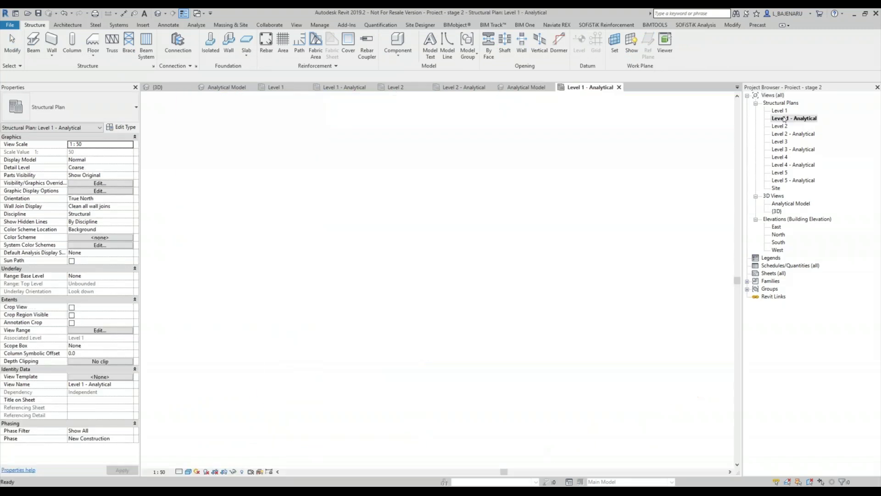
scroll(526, 186, up, 3)
scroll(527, 186, up, 3)
click(792, 134)
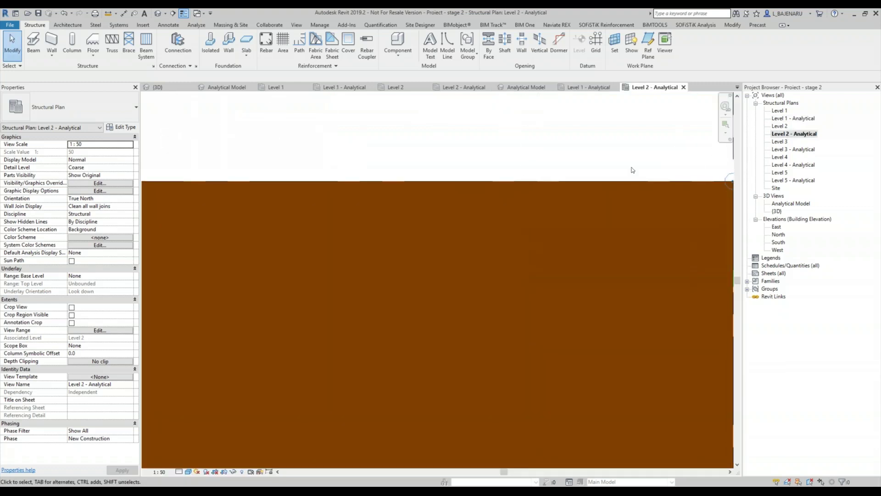
scroll(481, 264, down, 2)
scroll(372, 297, down, 1)
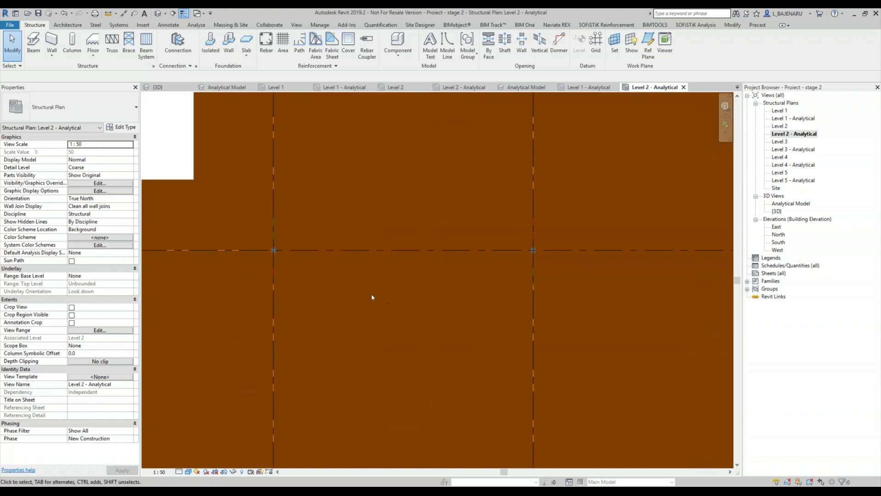
scroll(334, 330, down, 2)
middle_drag(462, 195, 387, 191)
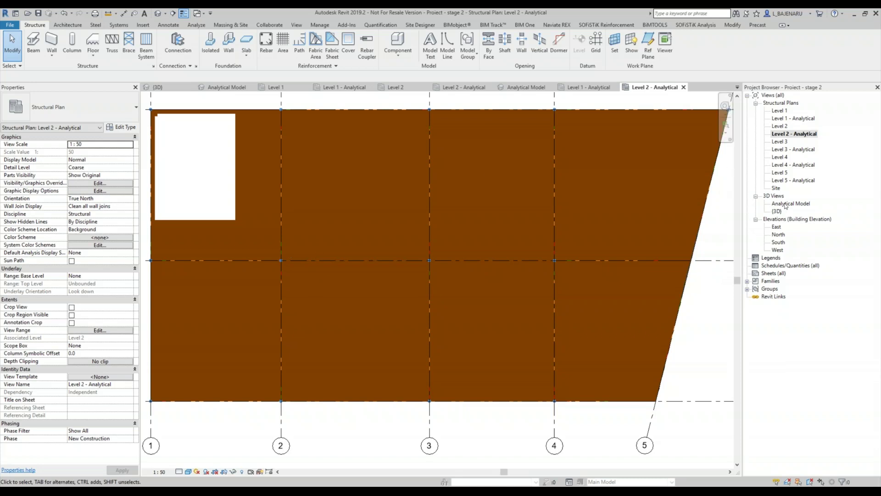
scroll(702, 224, down, 1)
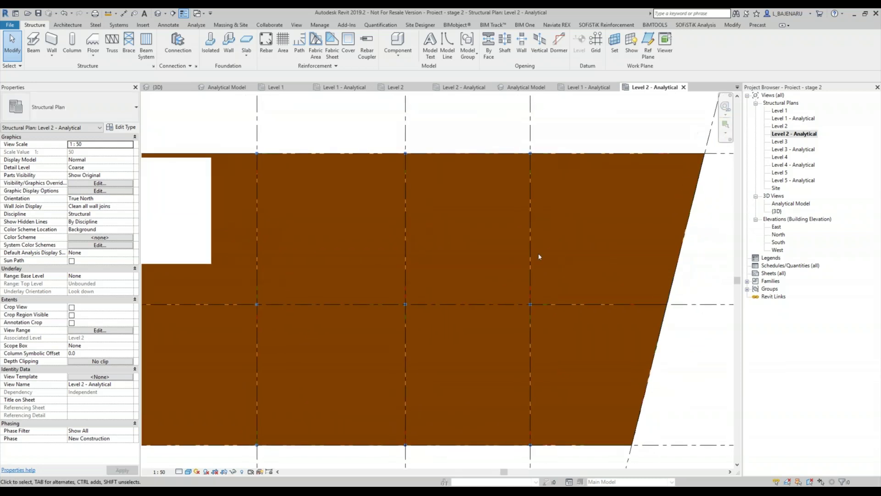
scroll(419, 282, down, 3)
double_click(776, 211)
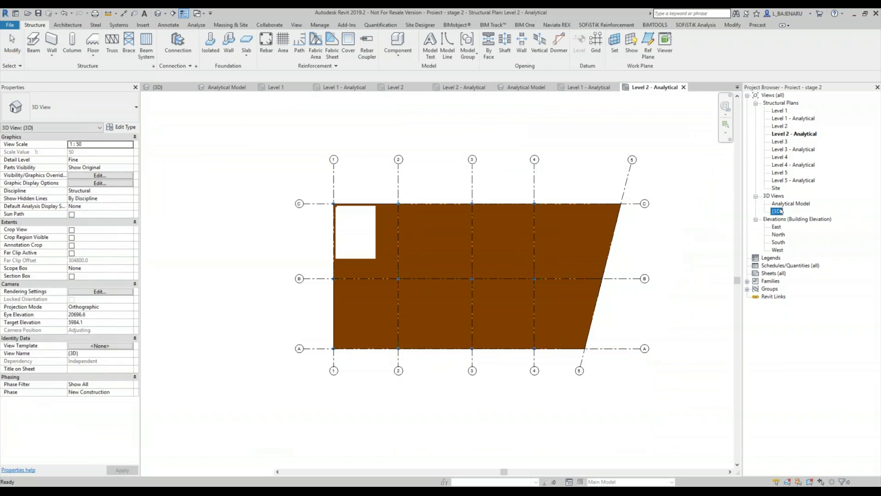
Bring up the Level 2 structural plan and pan to the column on grid 3.
shift+middle_drag(501, 260, 544, 262)
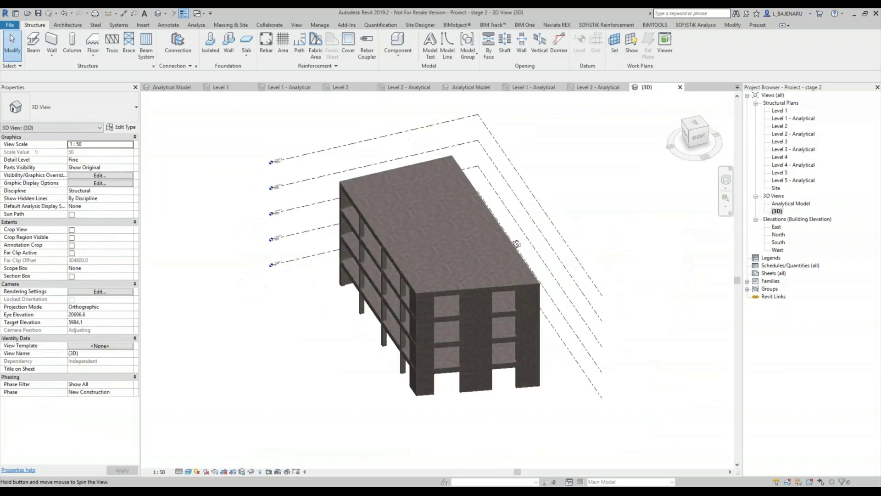
click(779, 127)
double_click(779, 127)
scroll(480, 249, up, 2)
scroll(479, 250, up, 3)
scroll(479, 250, up, 2)
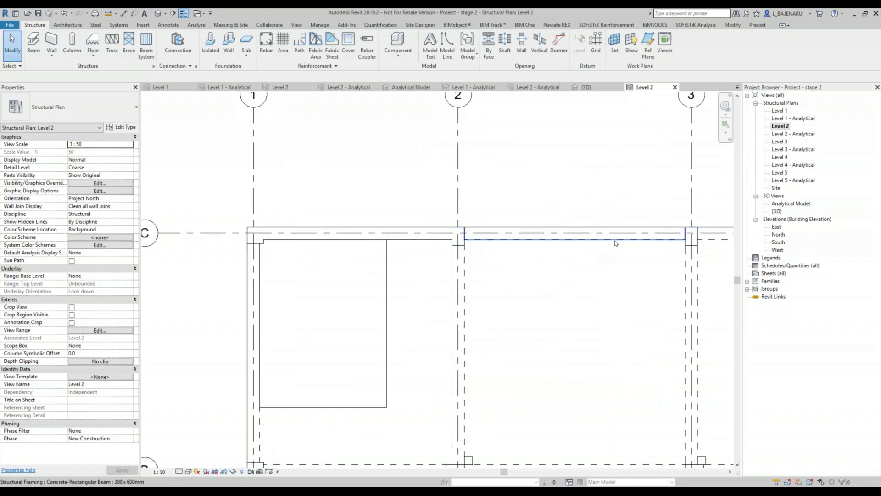
middle_drag(617, 244, 511, 246)
scroll(595, 241, up, 2)
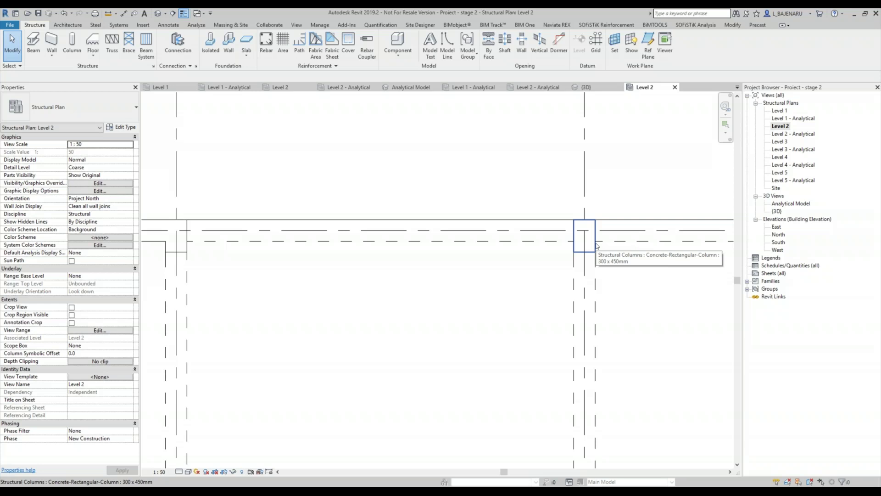
scroll(570, 227, down, 2)
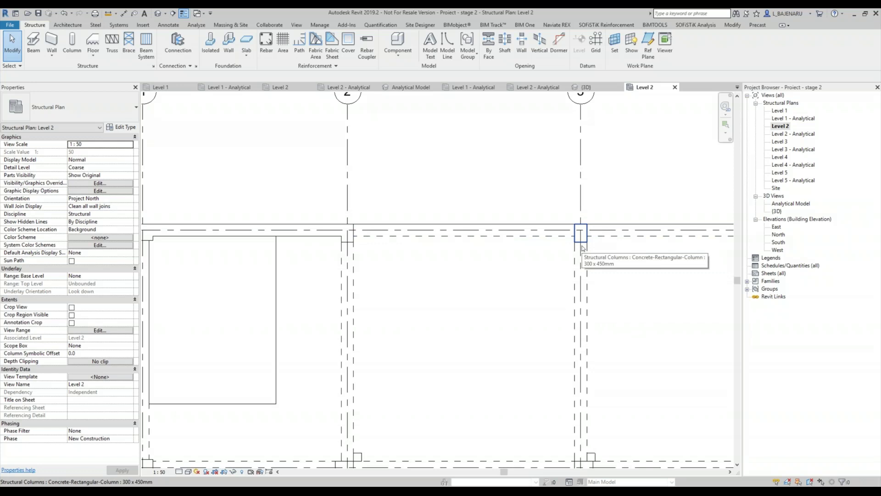
scroll(502, 275, down, 2)
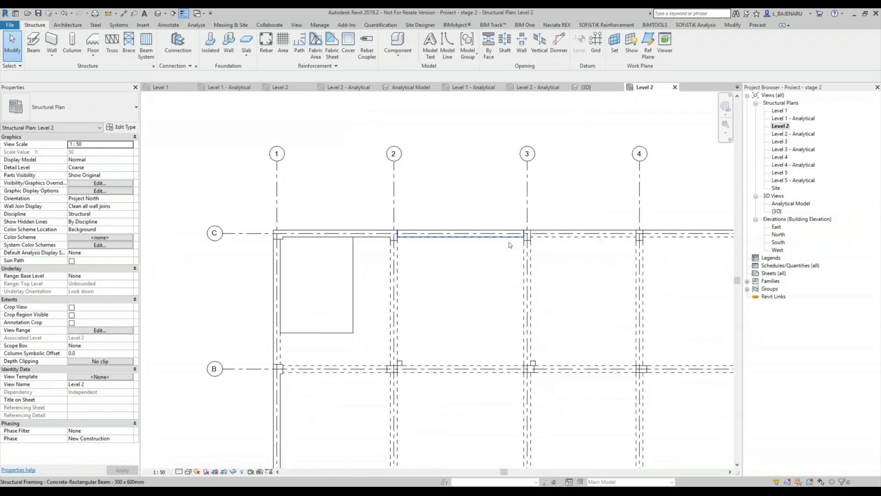
scroll(535, 231, up, 3)
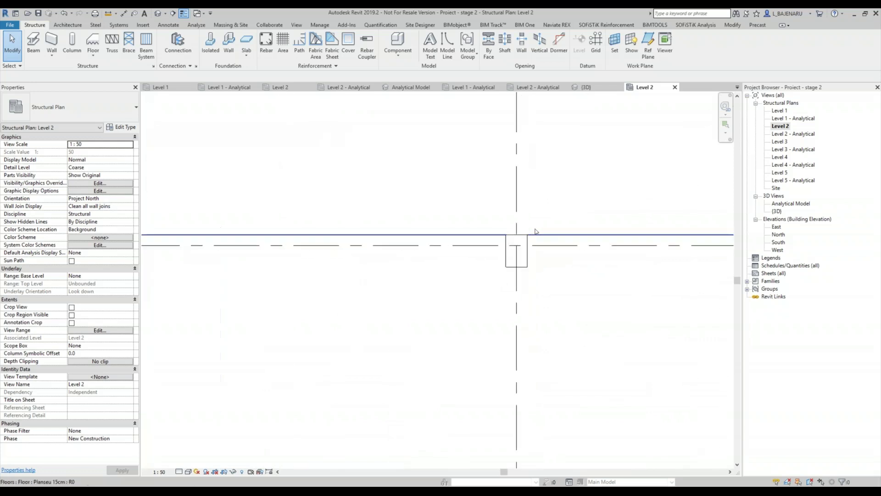
scroll(535, 231, up, 1)
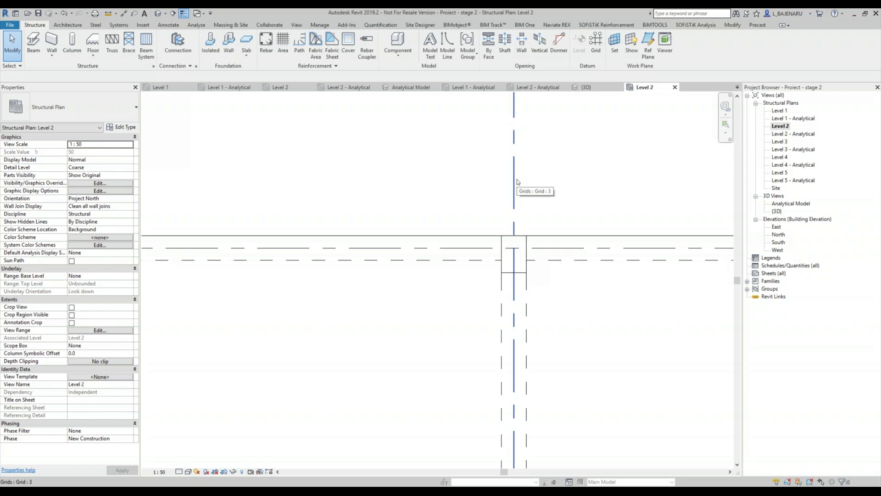
scroll(500, 281, down, 4)
scroll(482, 228, down, 2)
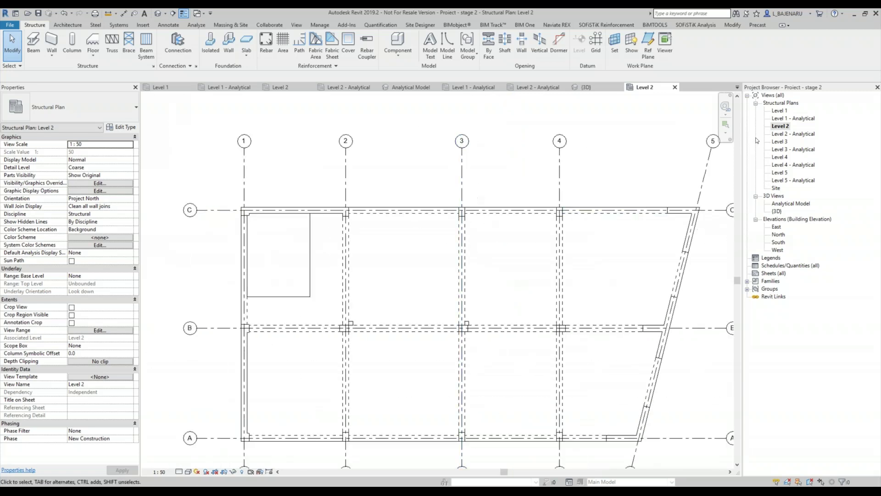
Show the whole building in the Analytical Model 3D view with the Analyze tools displayed.
double_click(790, 204)
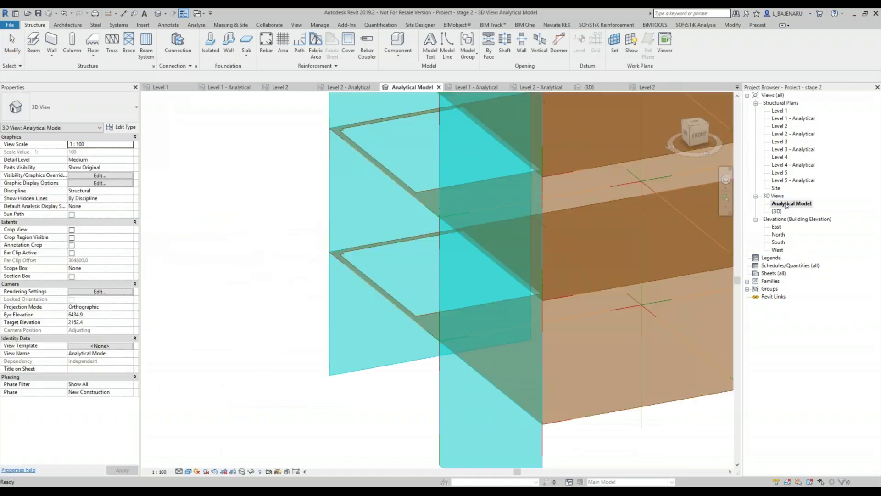
scroll(498, 212, down, 3)
scroll(496, 225, down, 2)
shift+middle_drag(513, 218, 583, 222)
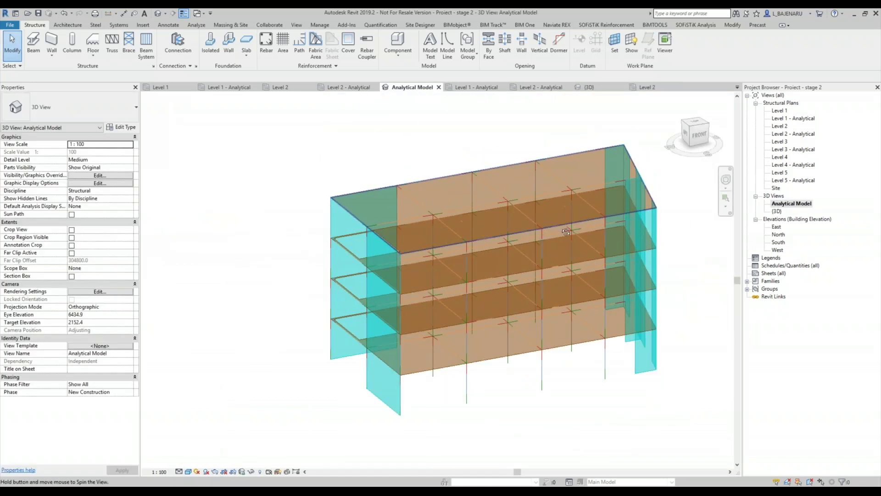
click(197, 25)
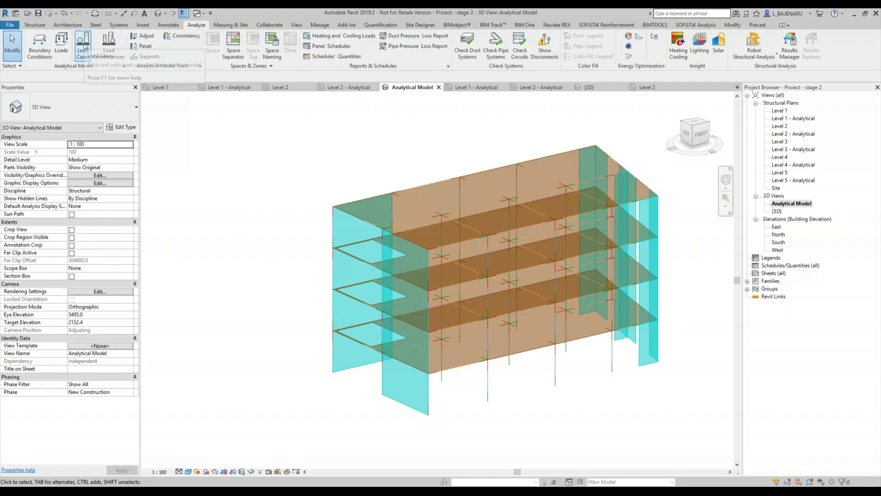
click(41, 59)
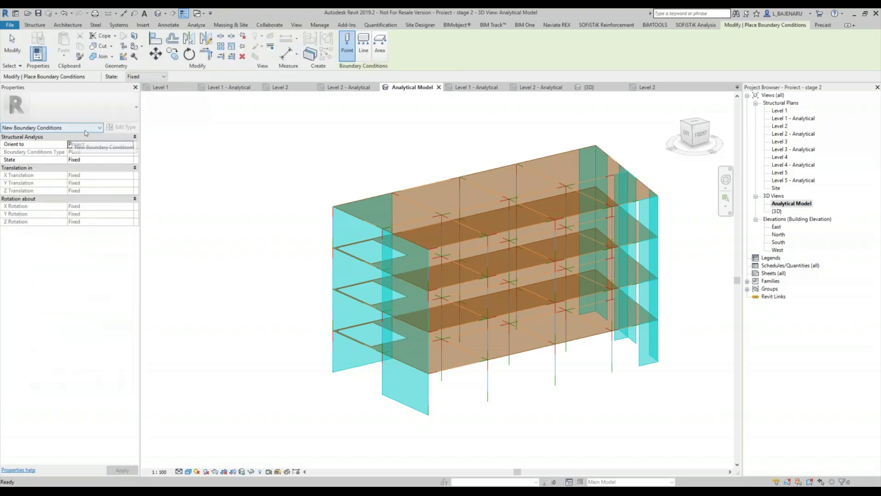
click(113, 145)
click(132, 160)
click(131, 158)
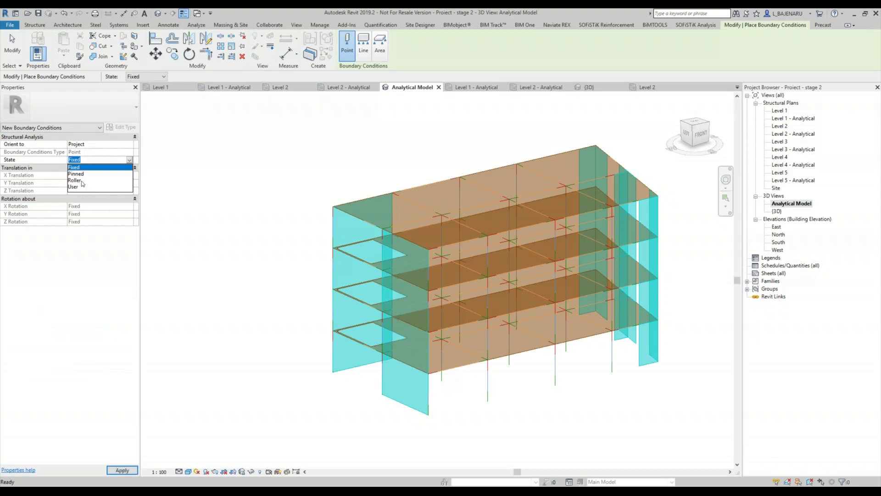
click(187, 132)
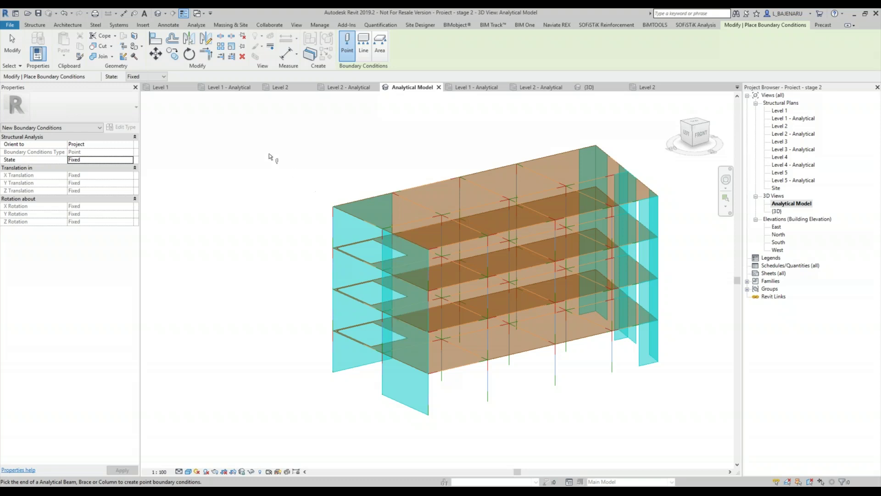
key(Escape)
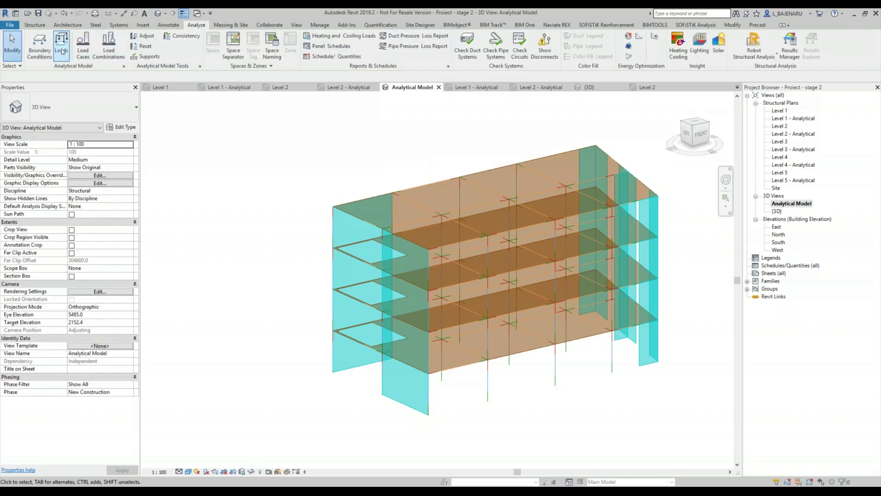
Confirm Load Cases defines no cases, cancel the settings, and start a −1.00 kN Fz point load.
click(83, 54)
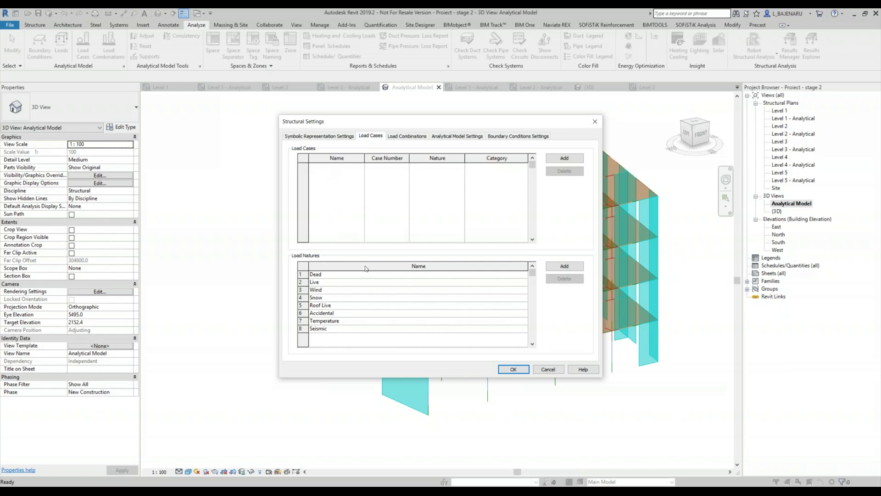
click(408, 136)
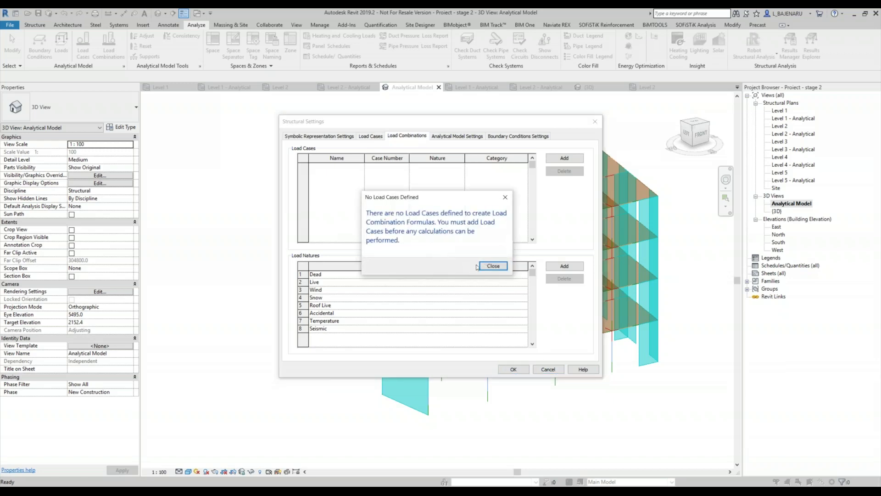
click(494, 266)
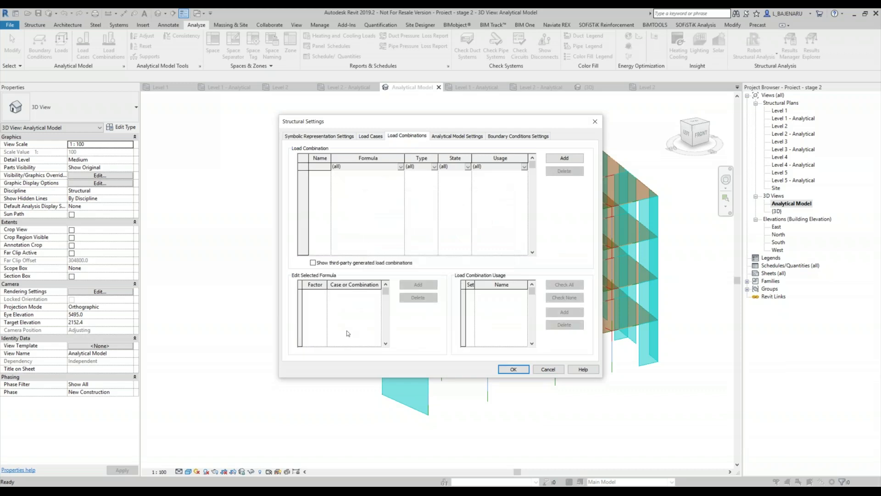
click(548, 369)
click(61, 45)
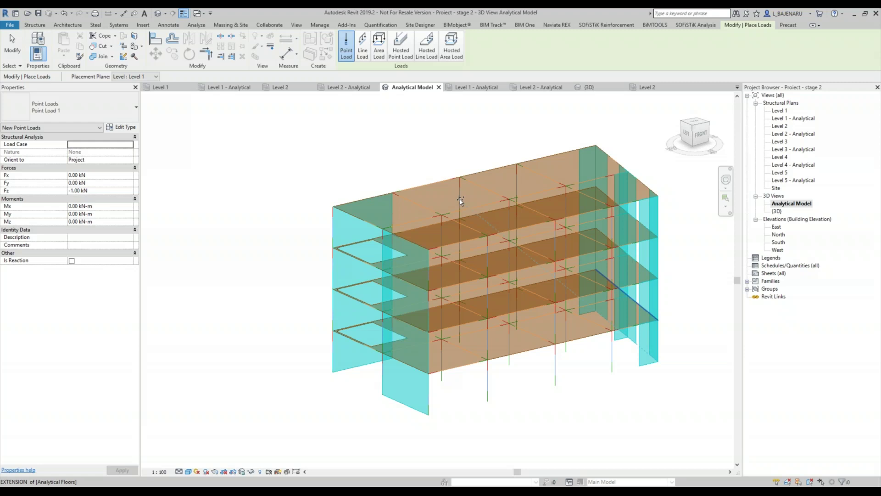
Exit point load placement without adding loads and shift the building leftward in view.
key(Escape)
key(Escape)
middle_drag(495, 251, 422, 253)
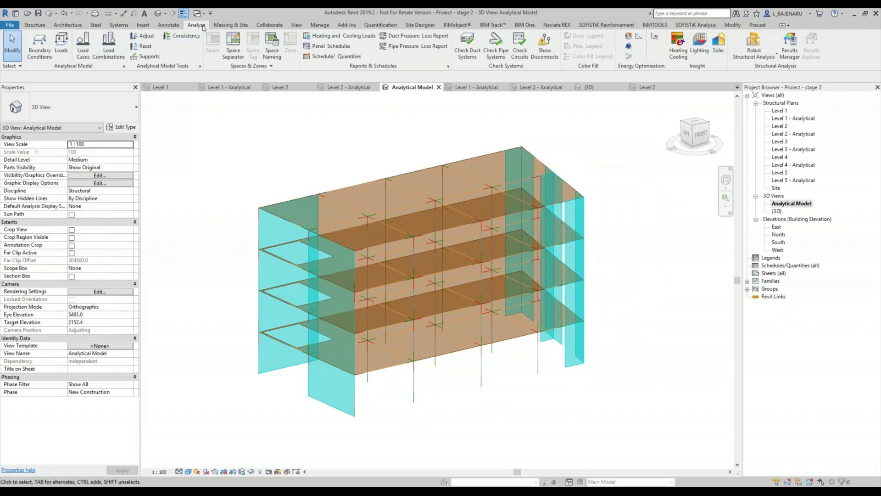
Choose Send model with Direct integration in the Robot Structural Analysis Link.
click(754, 54)
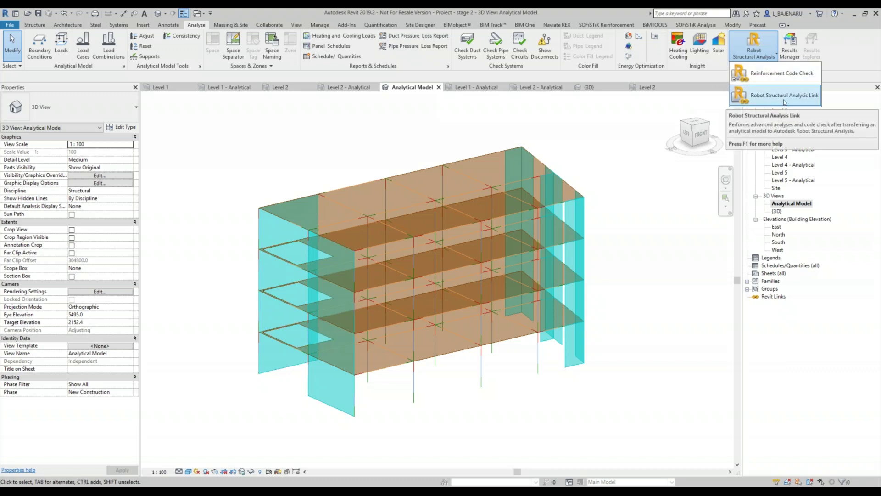
click(784, 96)
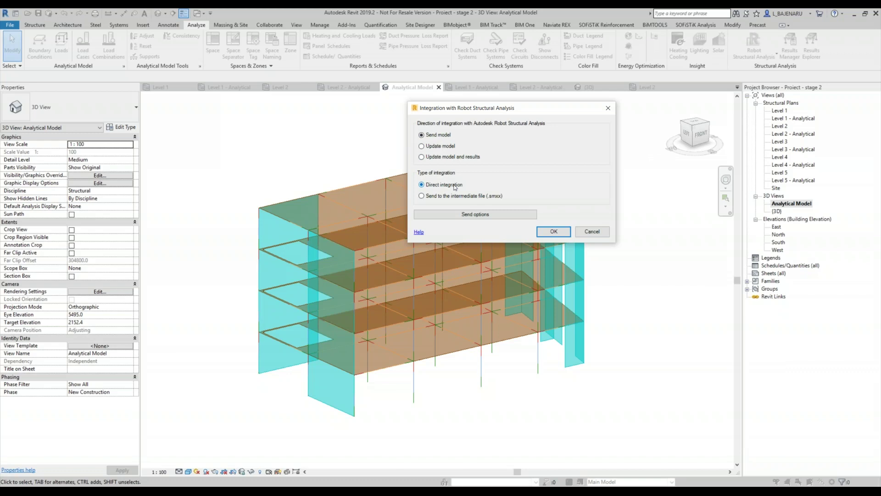
click(456, 197)
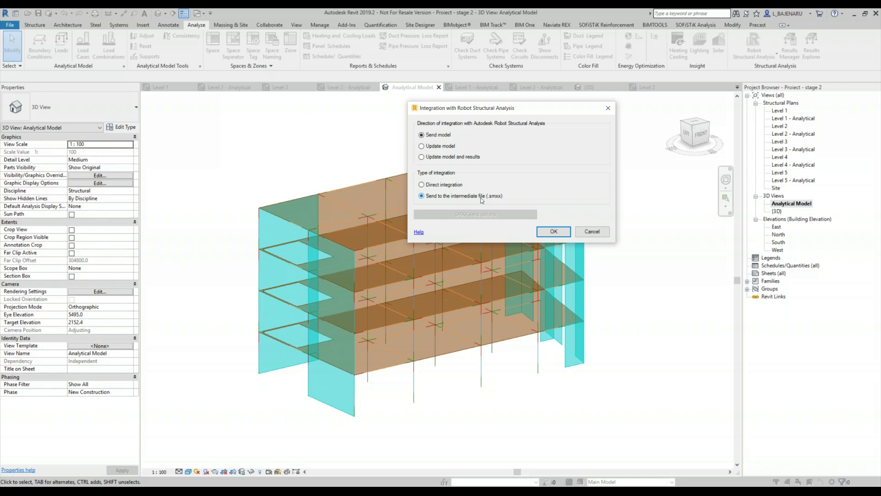
click(457, 186)
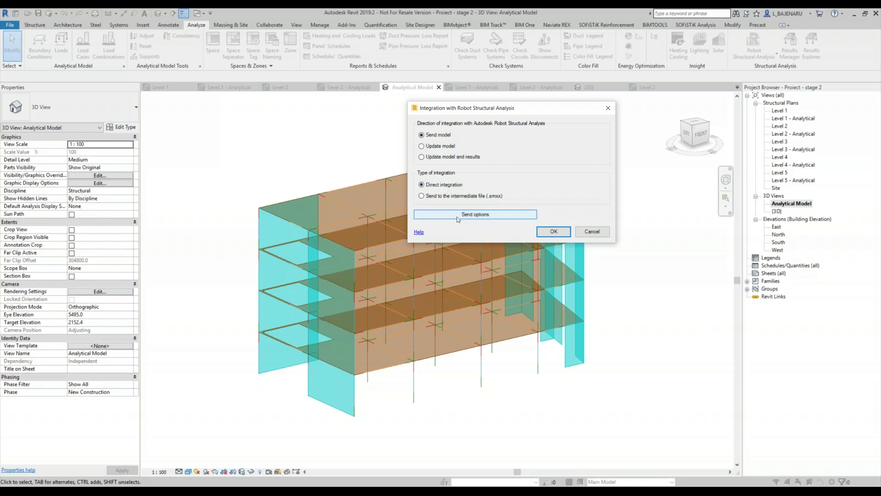
Leave plan-view backgrounds off in Send options and send the model to Robot.
click(480, 215)
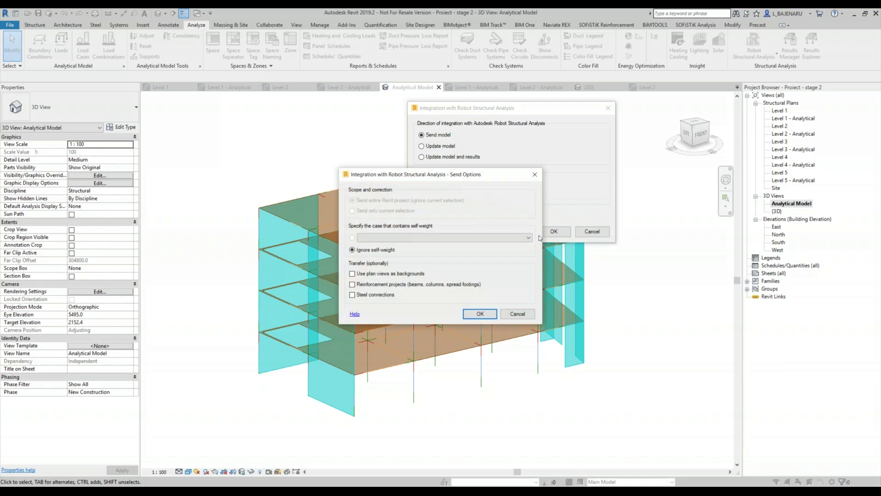
drag(441, 174, 655, 116)
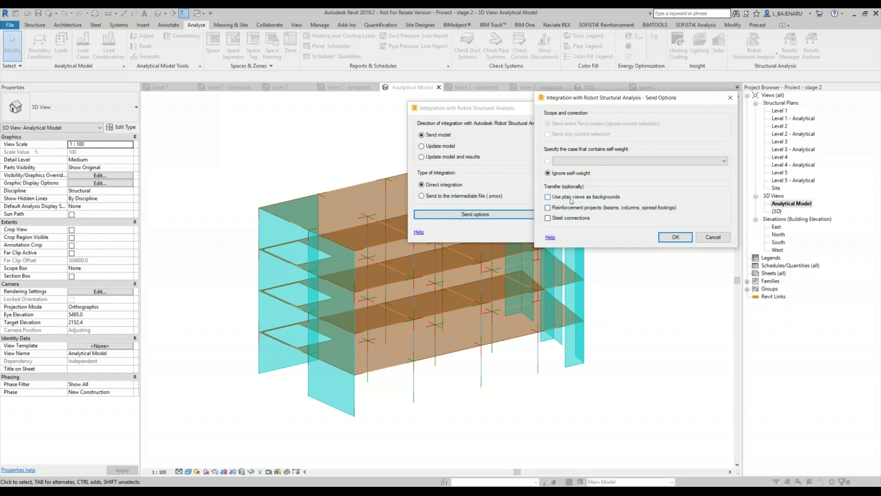
click(548, 198)
click(548, 197)
click(668, 238)
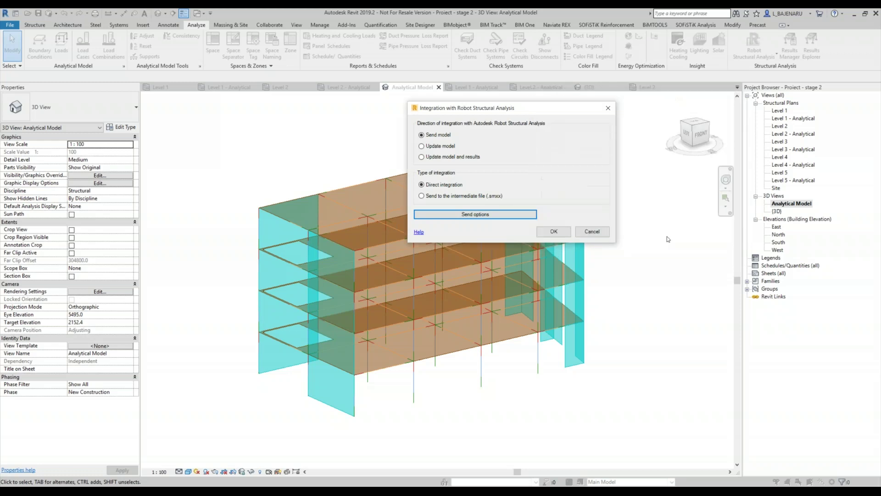
click(554, 232)
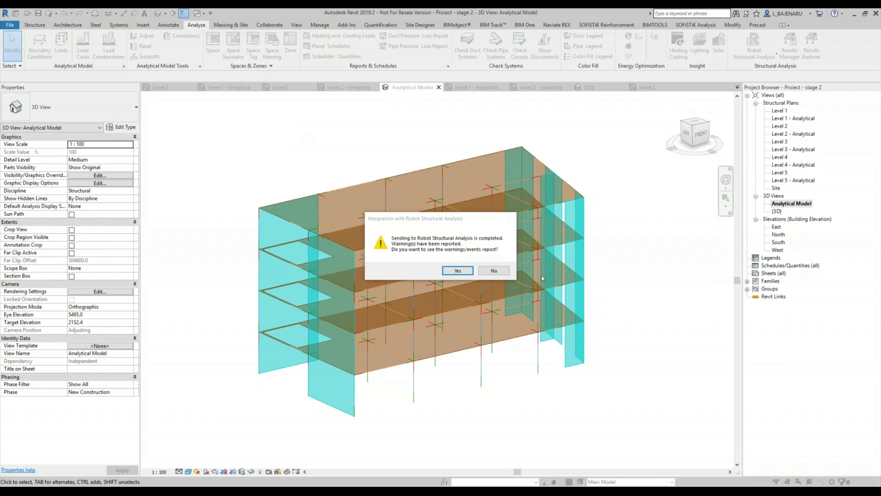
Dismiss the send-complete message, display bars as solid sections, and select lower column 43.
click(493, 271)
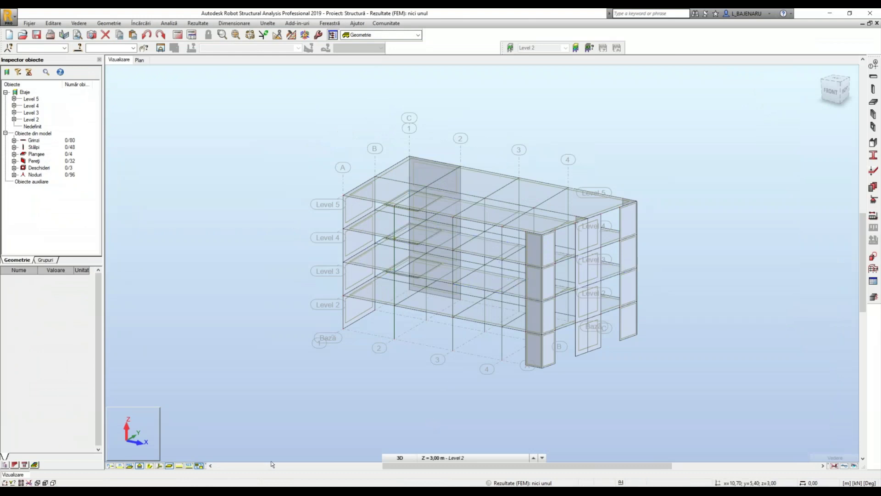
click(150, 466)
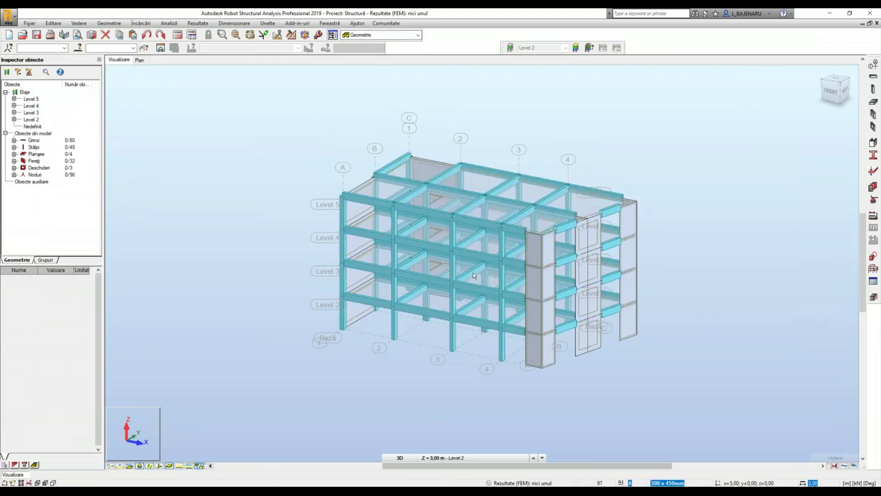
scroll(426, 183, up, 3)
mouse_move(426, 184)
shift+middle_down()
mouse_move(474, 226)
mouse_move(467, 170)
mouse_move(525, 239)
shift+middle_up()
click(525, 238)
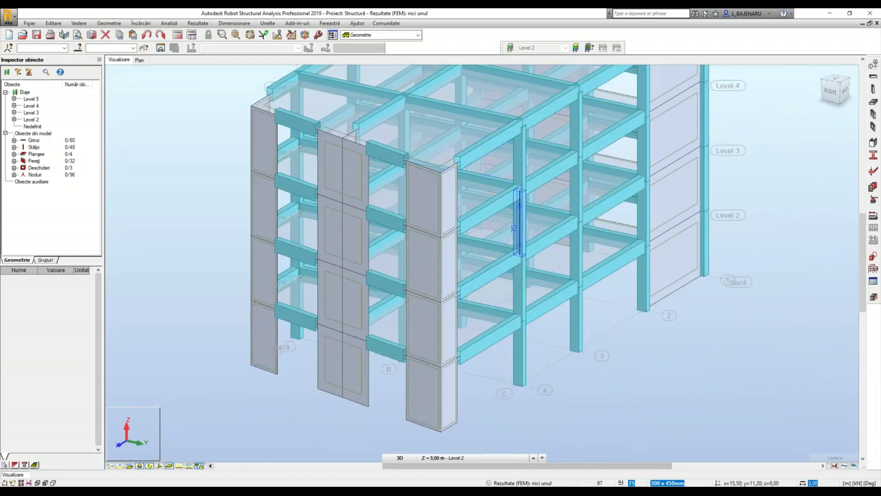
click(524, 303)
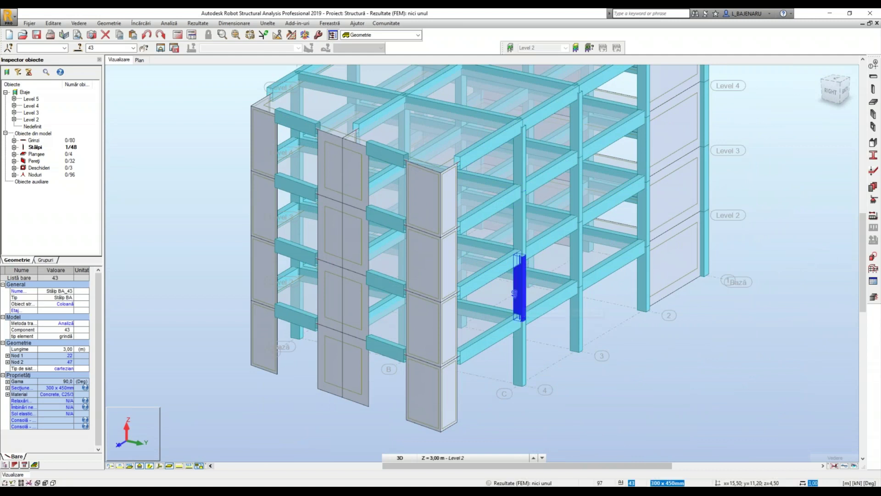
Inspect column 43's 300 x 450 section and Concrete C25/30 material, leaving it unchanged.
click(7, 388)
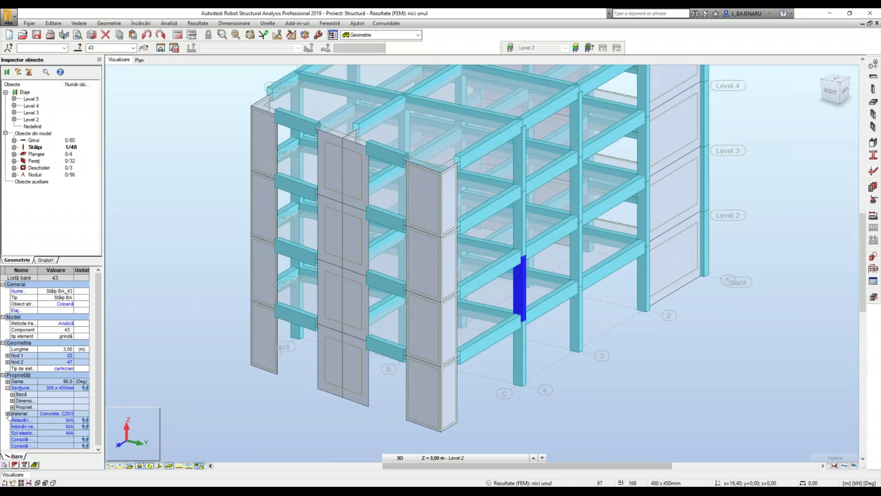
middle_drag(519, 344, 525, 293)
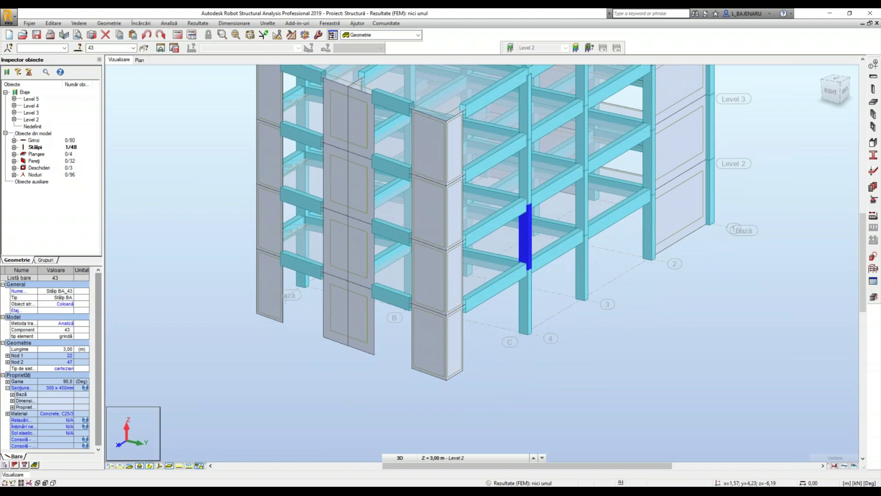
click(7, 413)
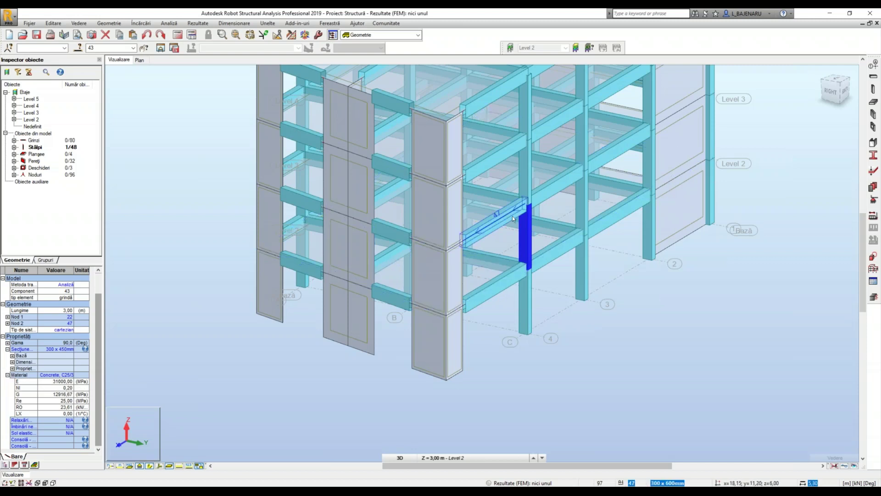
click(62, 375)
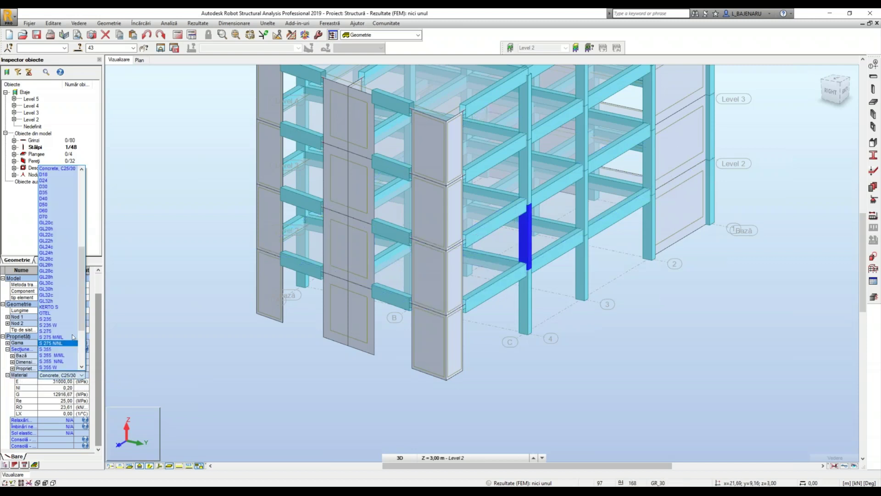
drag(87, 270, 80, 298)
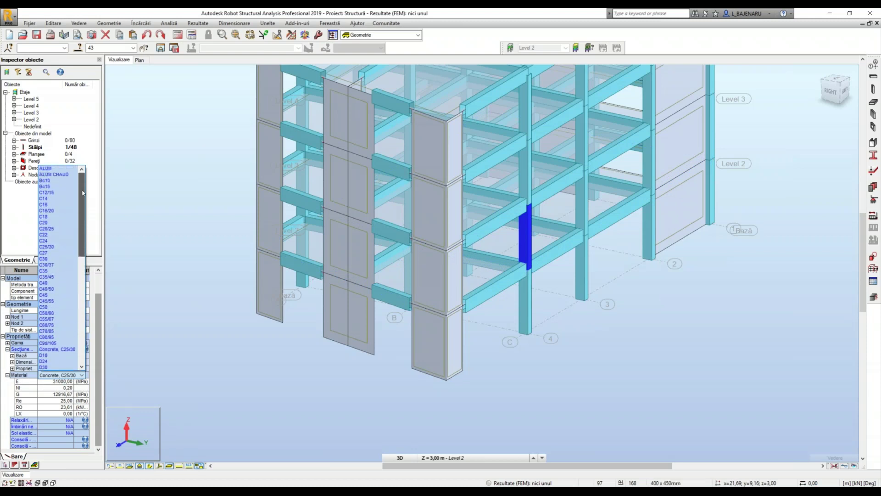
drag(80, 298, 82, 193)
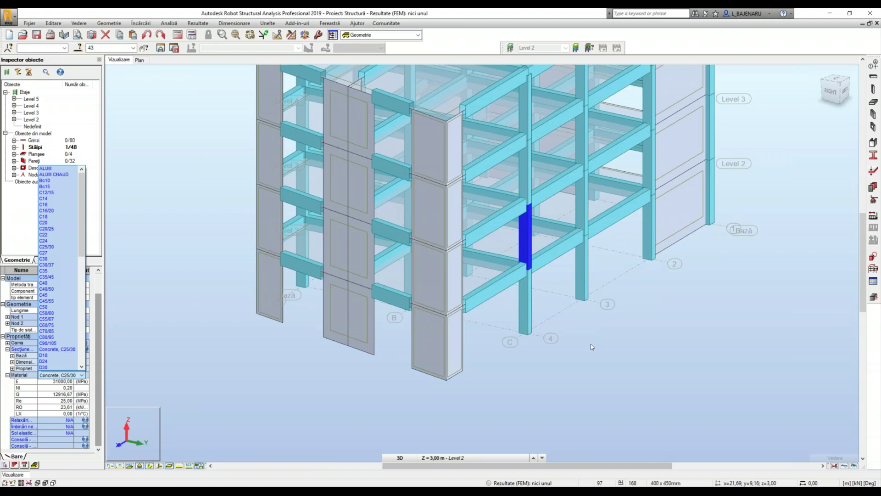
click(216, 190)
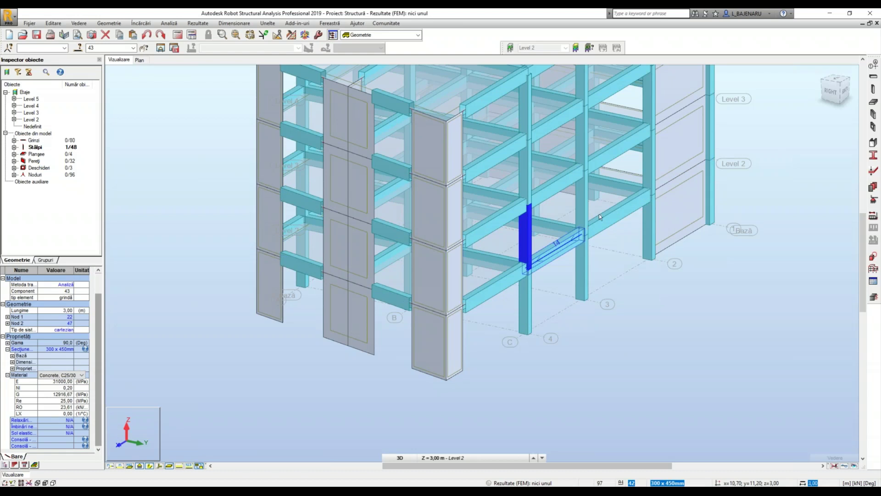
middle_drag(599, 215, 621, 305)
scroll(635, 269, up, 2)
scroll(619, 269, down, 3)
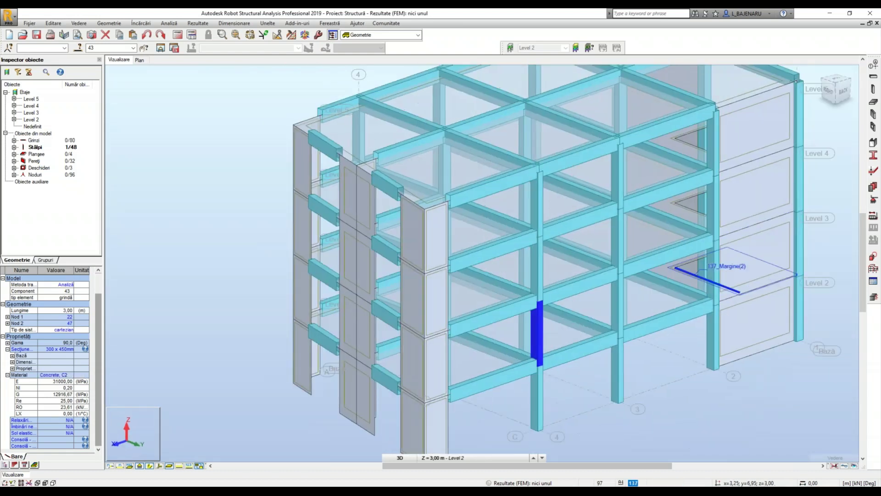
scroll(586, 257, down, 2)
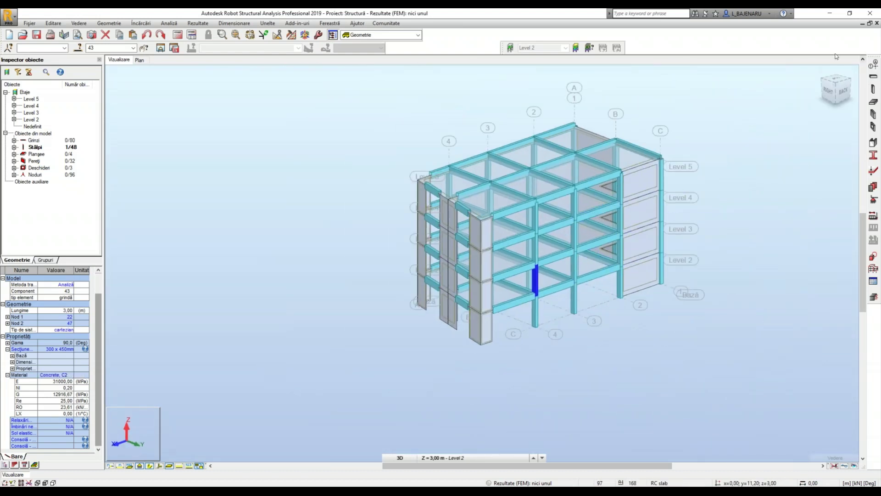
Switch to the BACK view and assign Încastrare fixed supports to the 12 base nodes.
click(844, 95)
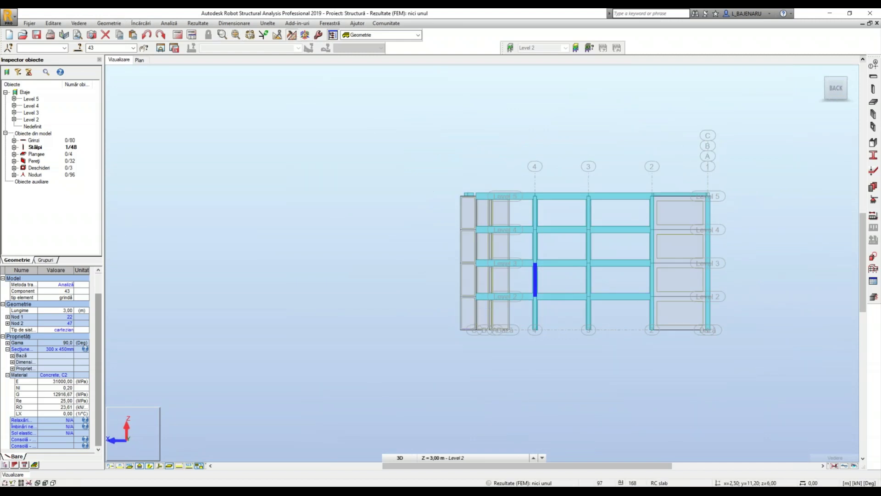
middle_drag(702, 157, 594, 154)
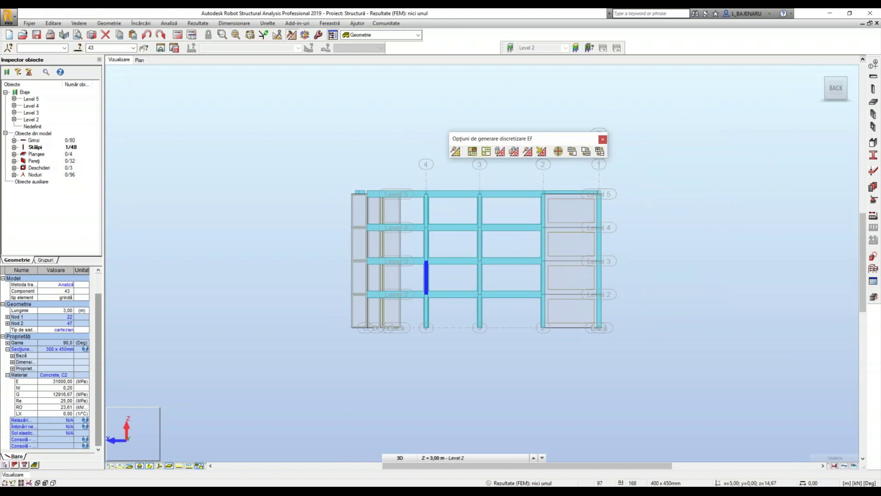
click(872, 200)
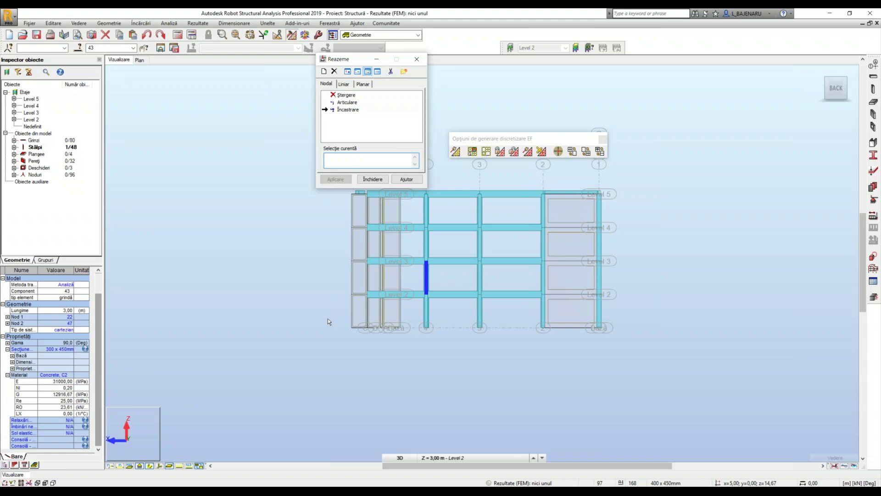
drag(328, 318, 781, 357)
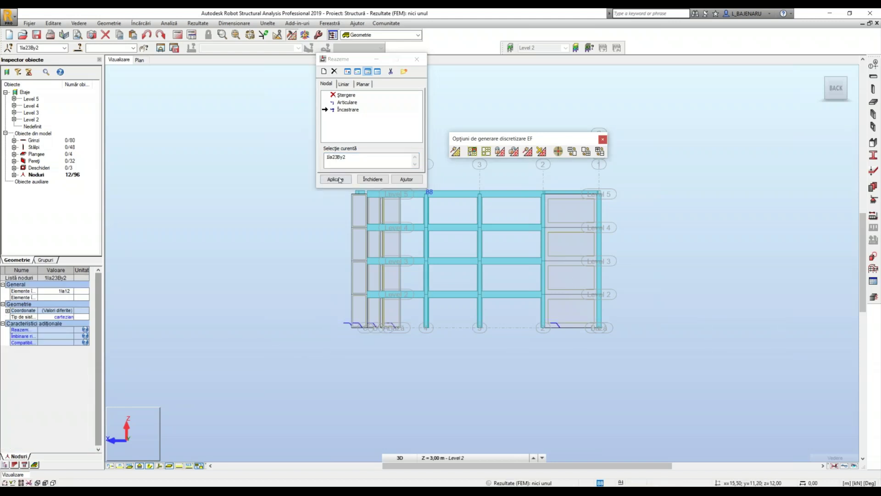
click(335, 179)
Apply fixed linear supports along the wall bottom edges and close the Supports window.
click(343, 83)
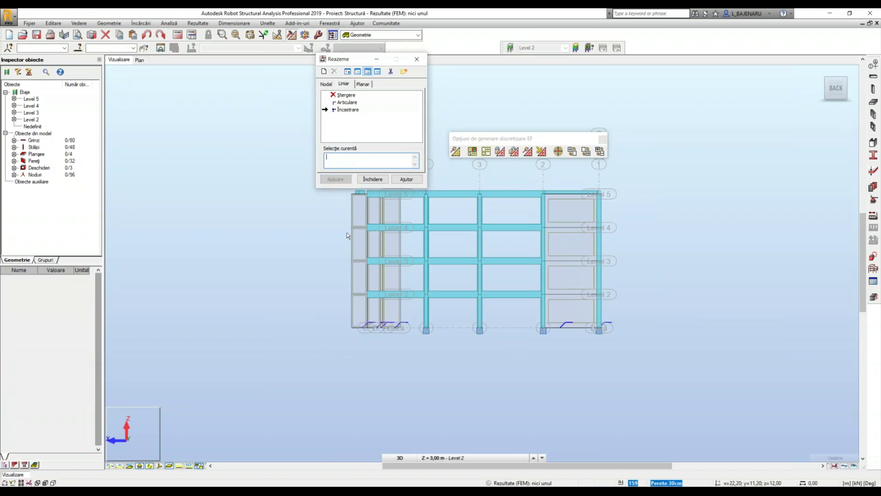
drag(335, 314, 737, 362)
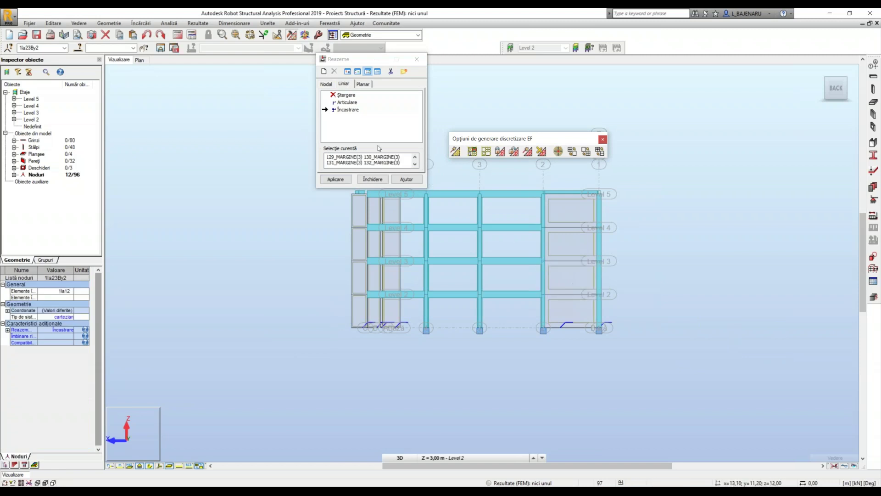
click(344, 181)
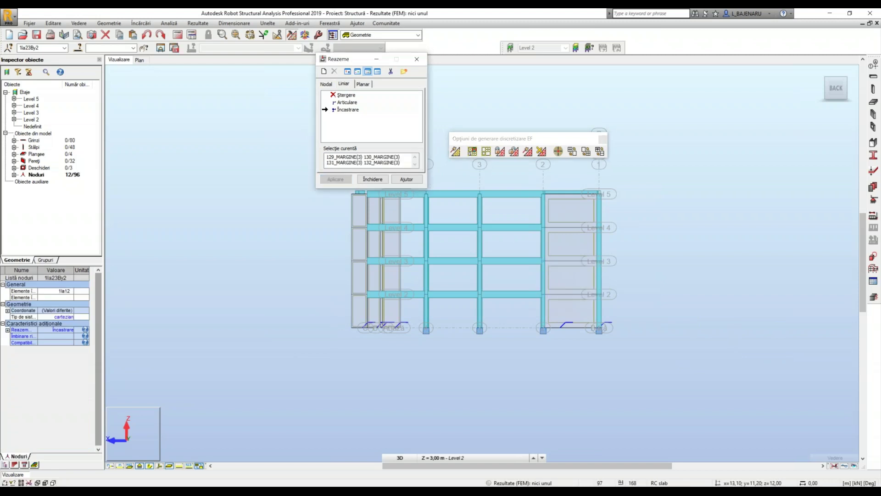
click(375, 180)
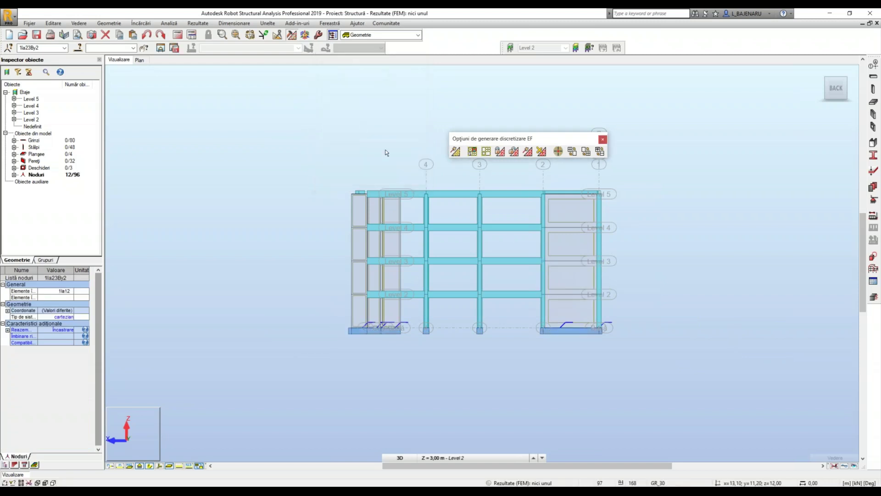
Add the permanent Greutate proprie load case in Tipuri încărcare.
click(142, 23)
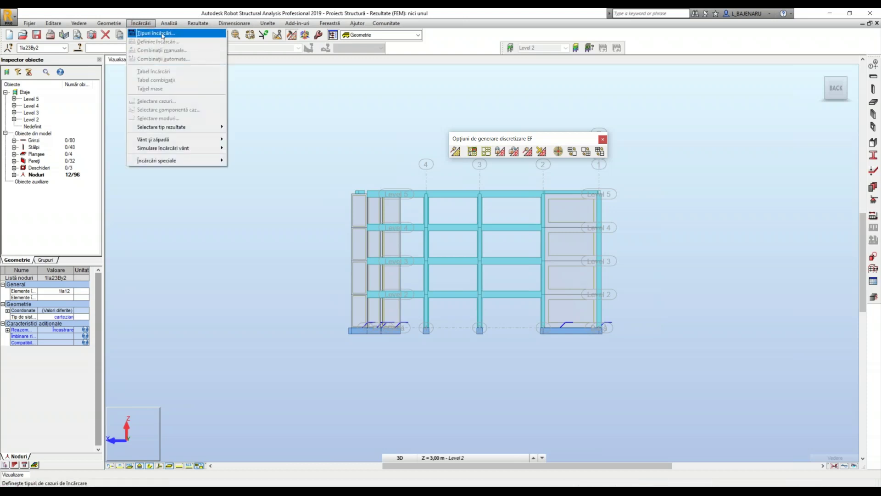
click(159, 31)
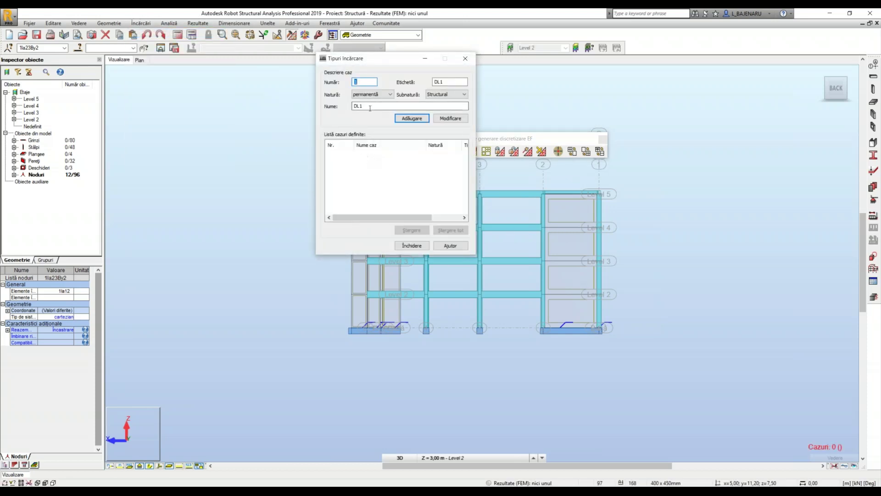
drag(365, 106, 319, 107)
text(Gre)
text(oprie)
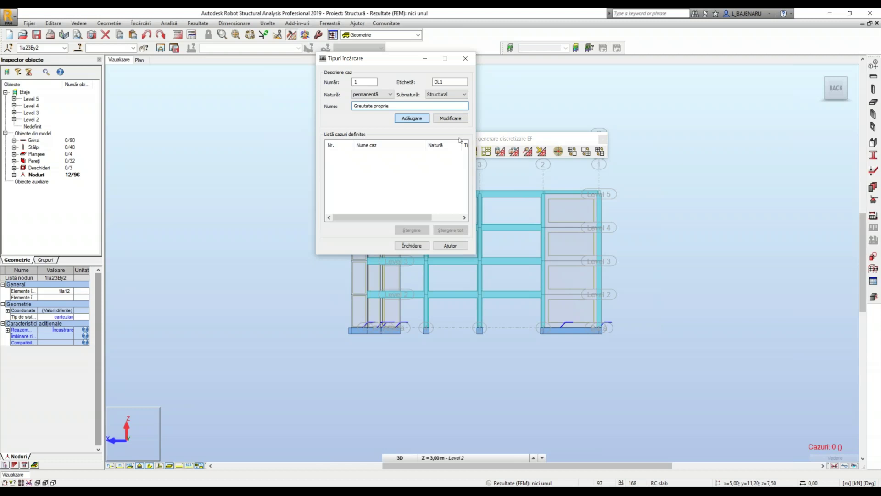
key(Return)
Add the Finisaje load case as a permanent non-structural load.
click(387, 95)
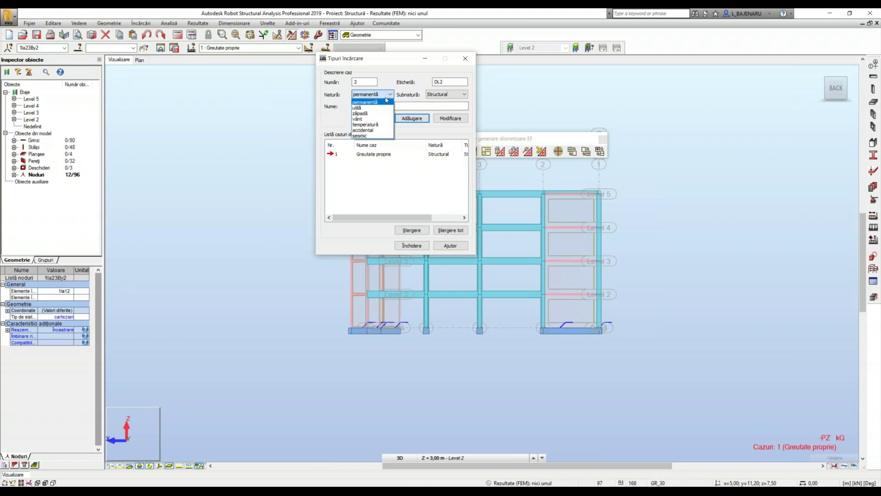
click(374, 102)
click(445, 95)
double_click(354, 106)
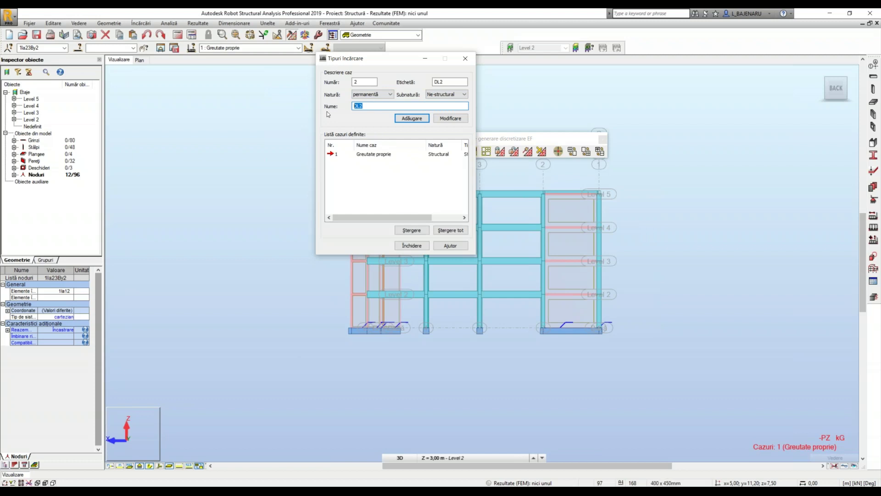
text(Finisaje)
click(424, 118)
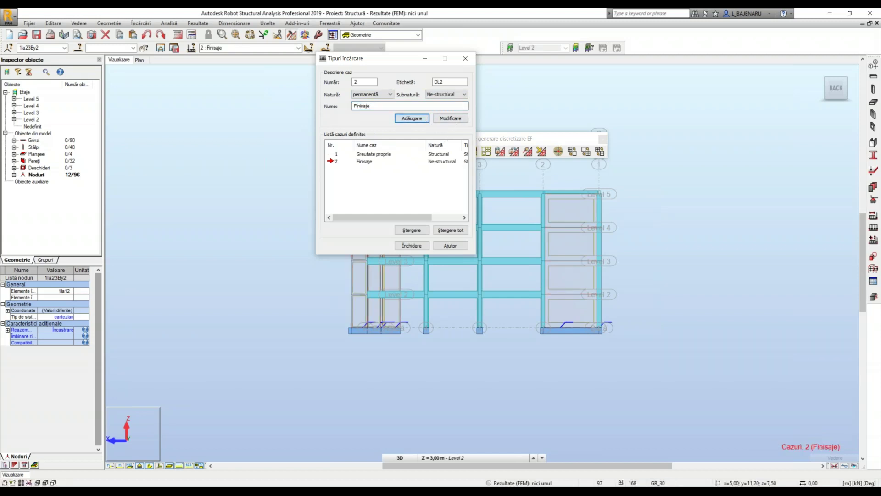
Add the Pereti despartitori case and the Utila live load case.
drag(387, 106, 310, 106)
text(Pereti des)
text(partitori)
click(379, 95)
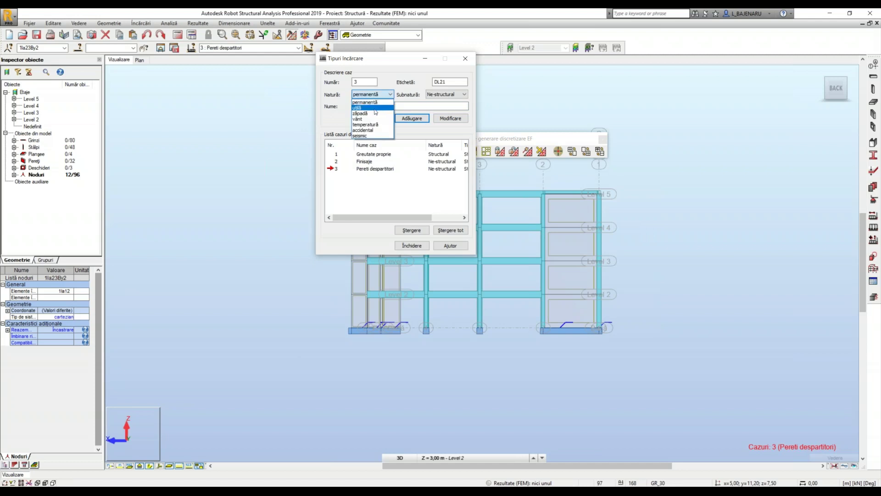
click(375, 108)
double_click(375, 107)
text(Utila)
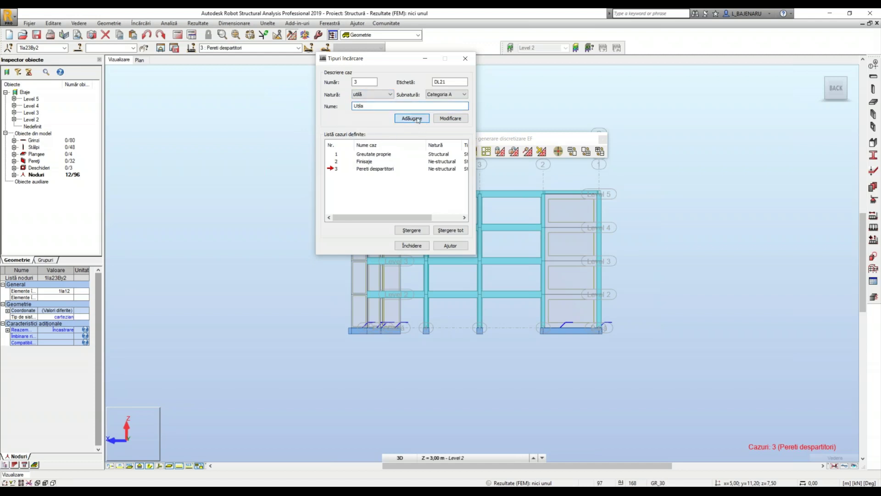
click(412, 118)
Add the Zapada snow load case and close the load case definitions.
click(388, 95)
scroll(372, 103, up, 1)
click(365, 102)
key(Tab)
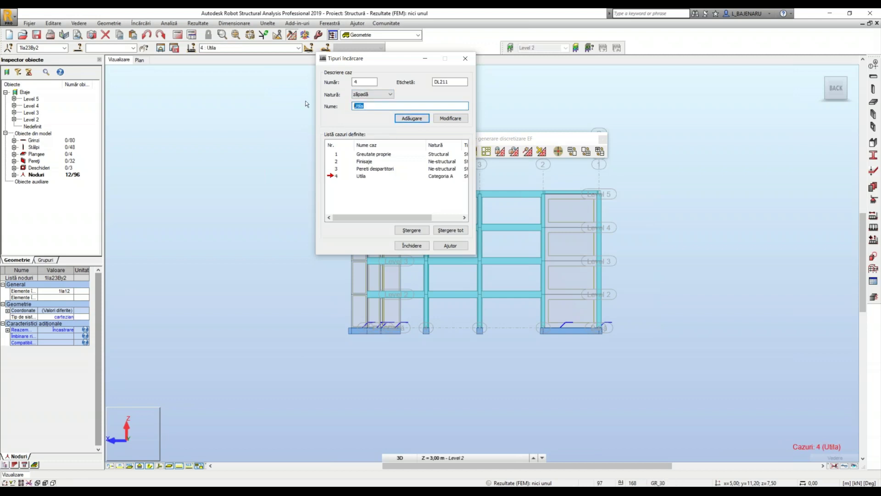
text(Zapada)
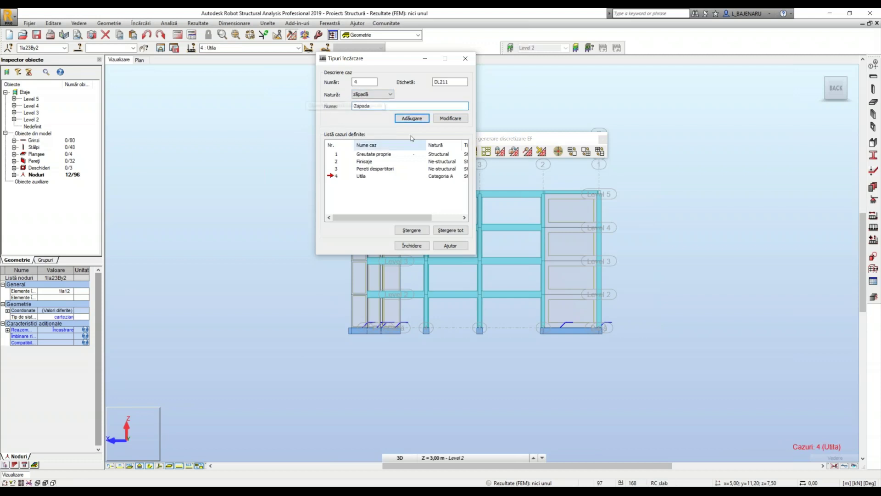
click(420, 119)
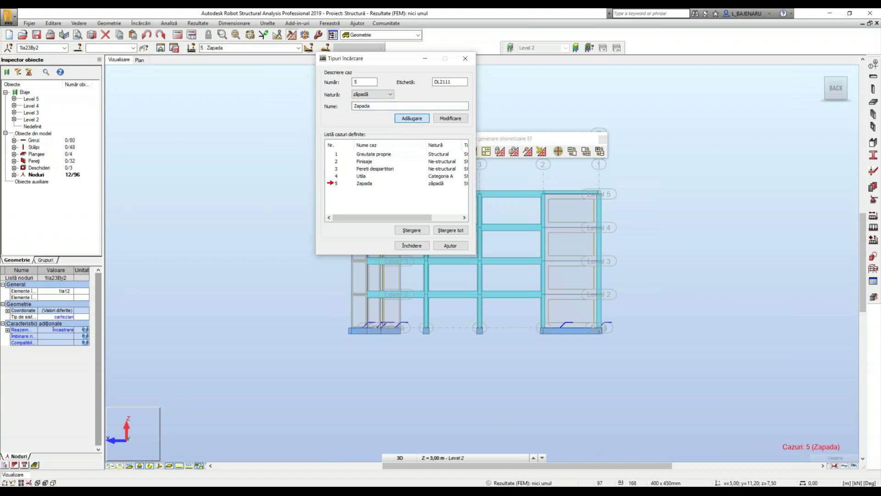
click(412, 245)
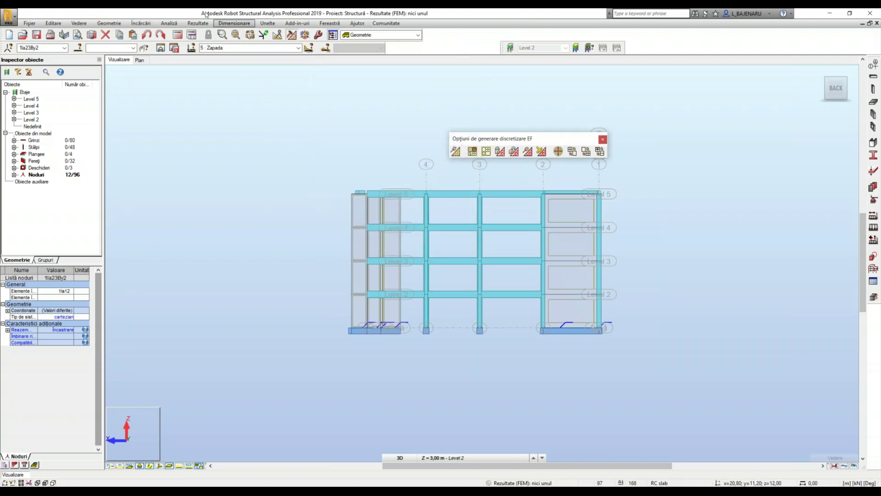
click(169, 23)
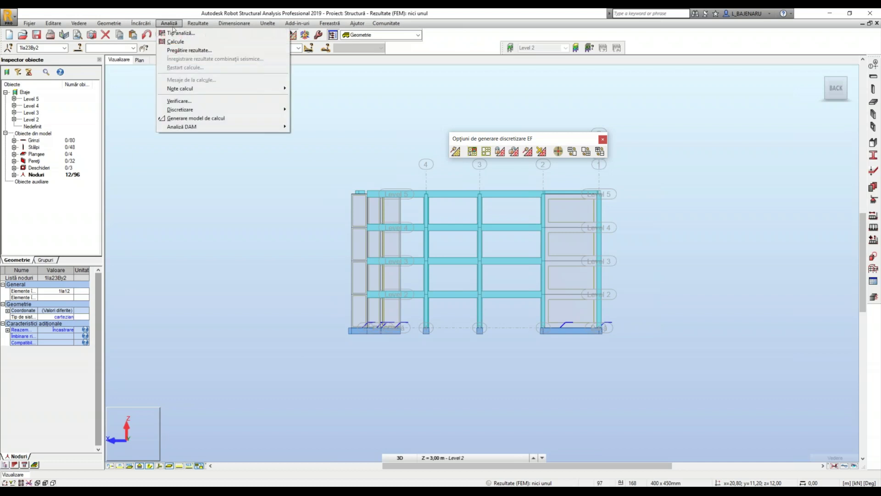
Add a new Modală analysis case with Număr moduri set to 20.
click(180, 32)
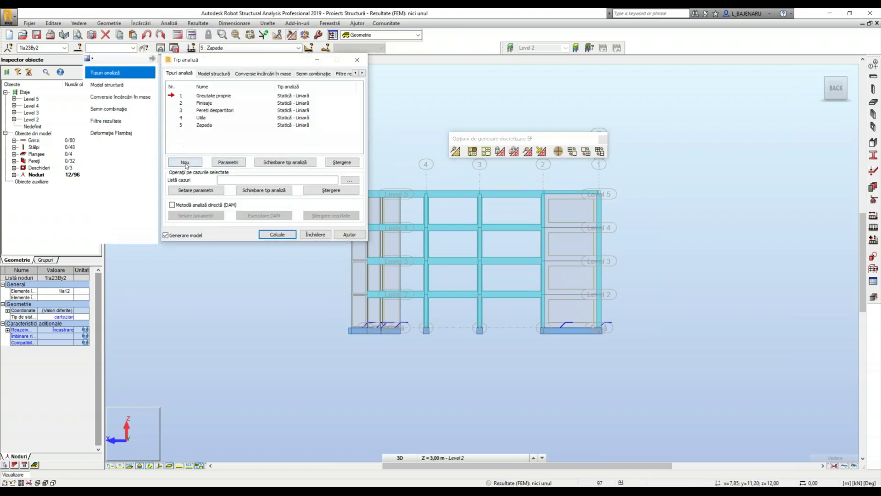
click(186, 163)
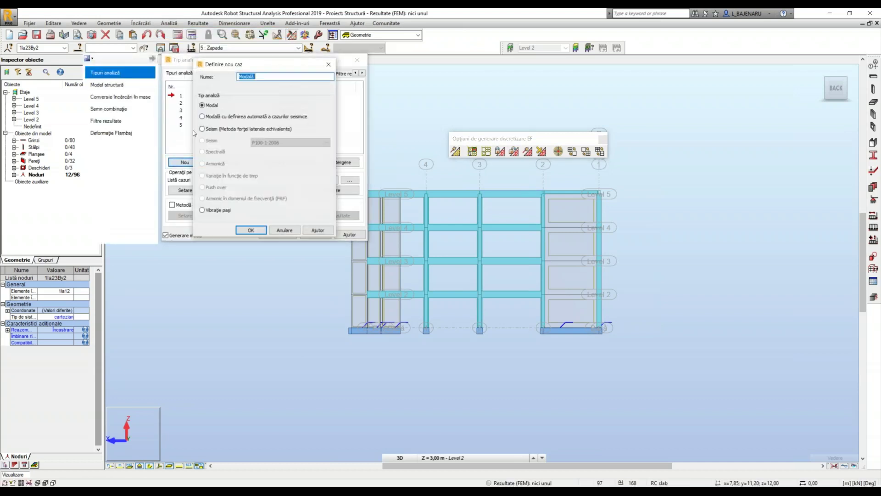
click(251, 231)
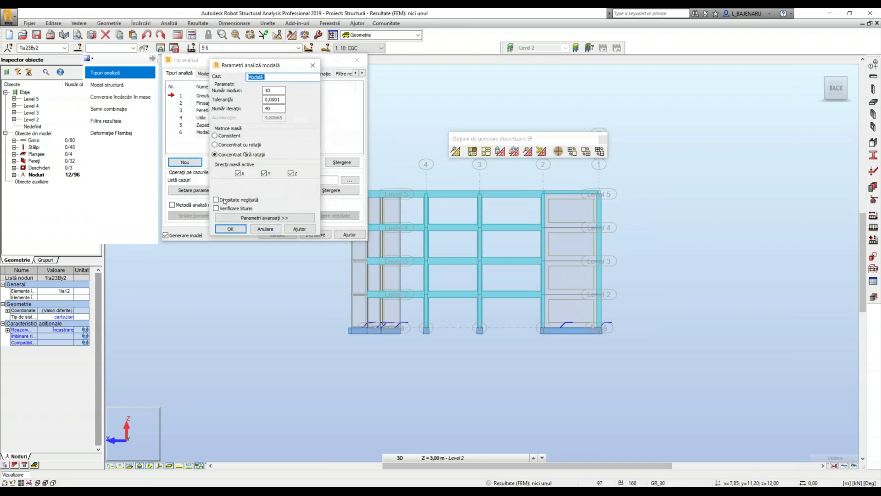
key(Tab)
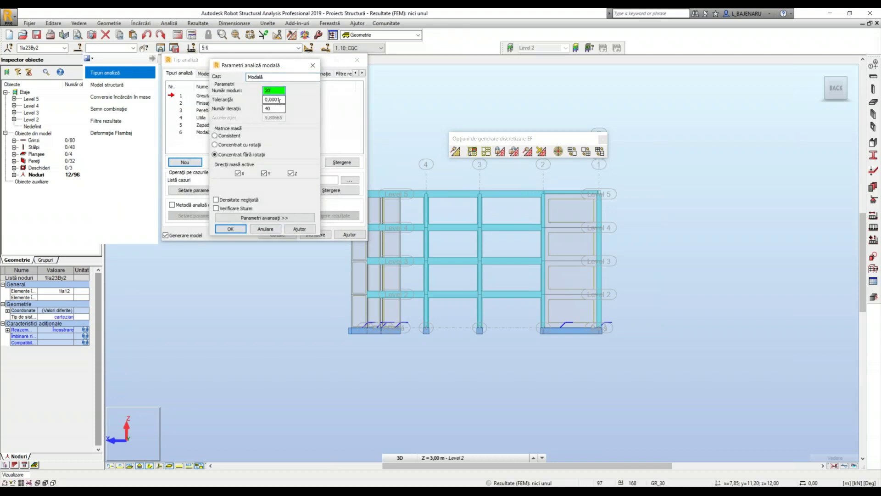
click(232, 229)
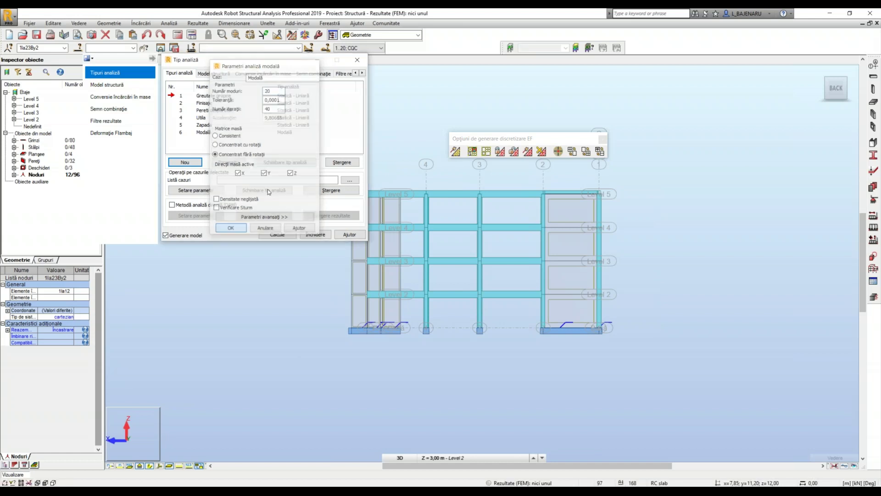
Create a new seismic analysis case using the P100-1-2006 code.
click(197, 166)
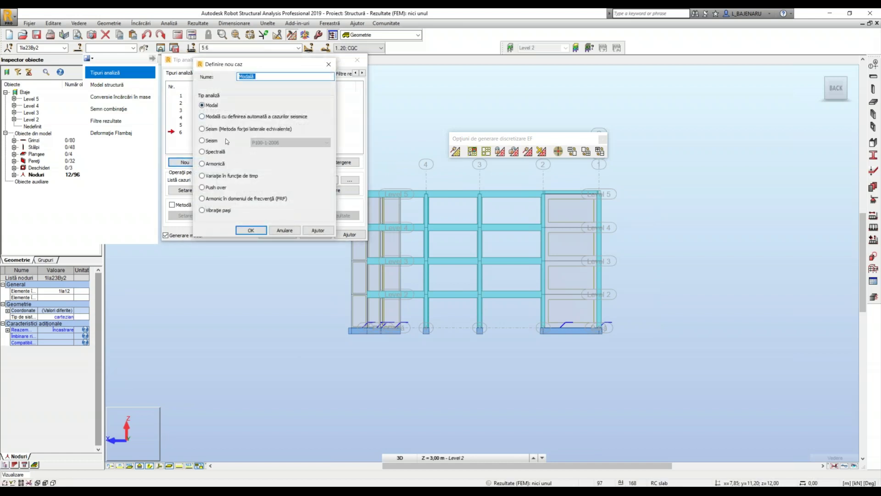
click(204, 142)
click(278, 143)
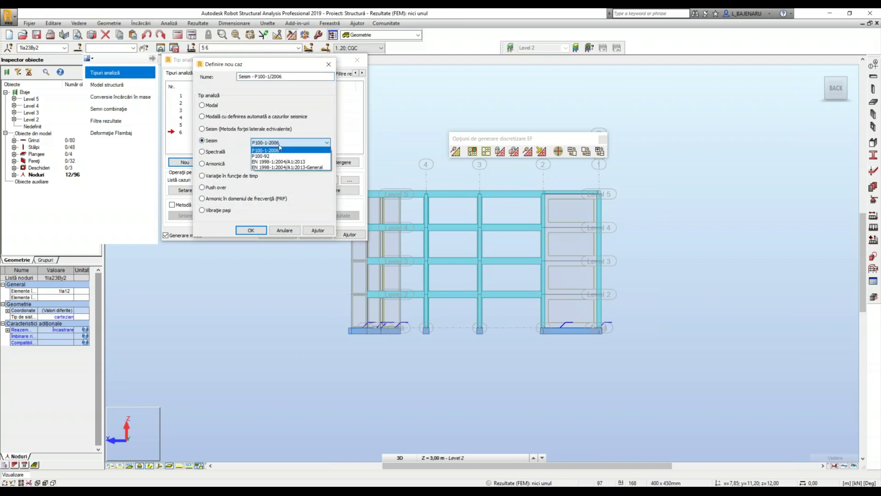
click(272, 150)
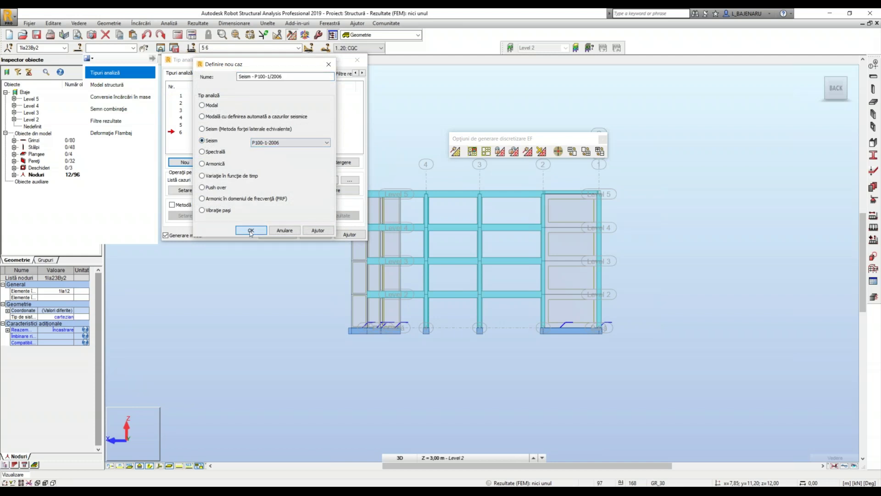
click(249, 230)
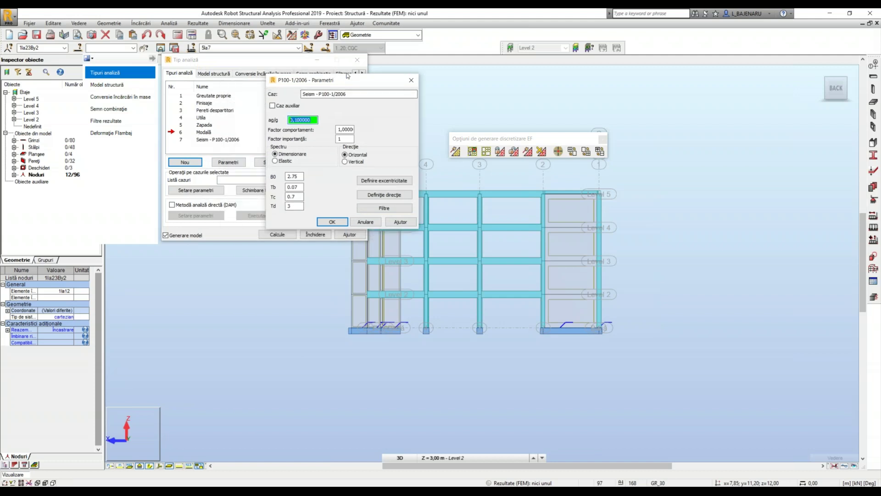
Enter ag/g 0.3, behaviour factor 4.75, B0 2.5, Tb 0.32, Tc 1.6 and Td 2.
drag(264, 86, 397, 71)
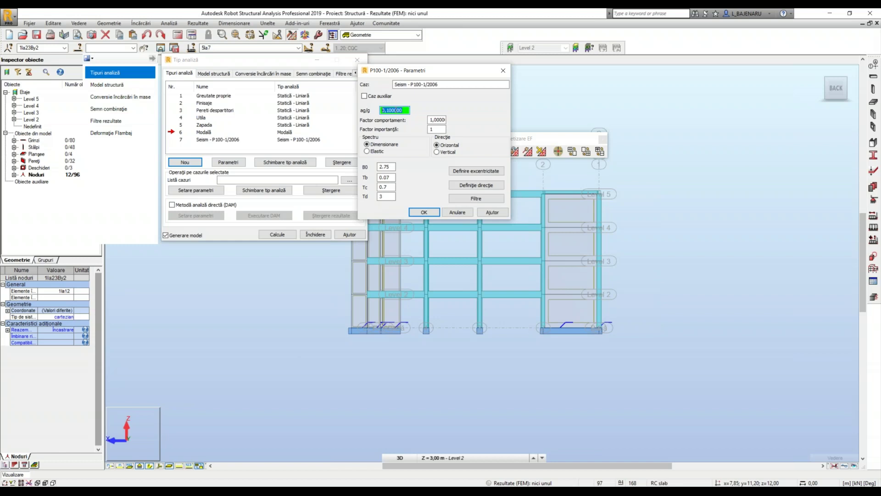
text(0.3)
drag(433, 120, 467, 123)
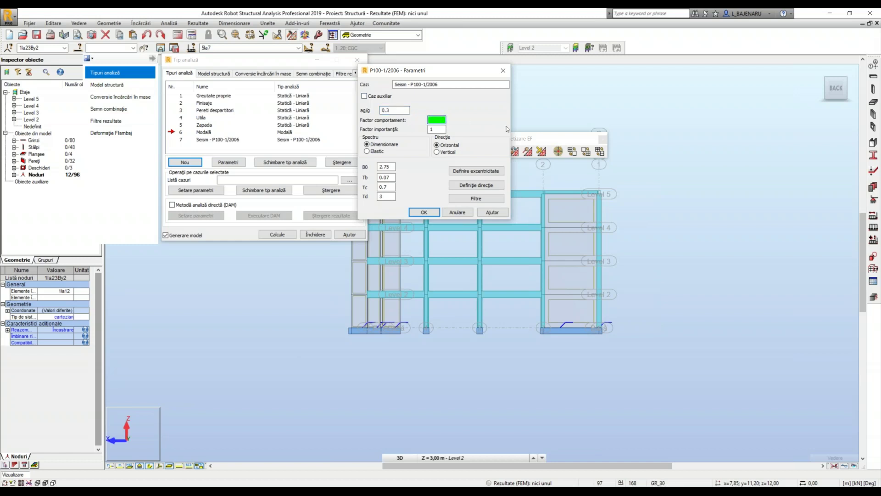
text(.75)
drag(396, 166, 314, 178)
text(2.5)
drag(395, 186, 341, 202)
text(1.6)
double_click(387, 177)
text(0.16)
key(BackSpace)
key(BackSpace)
key(Tab)
Set relative mass eccentricities of 5% in both X and Y directions.
click(490, 171)
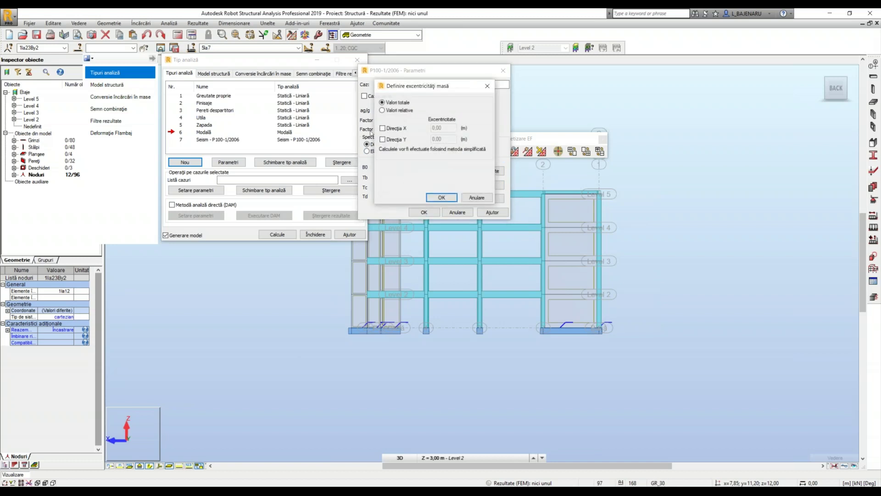
click(383, 110)
click(383, 128)
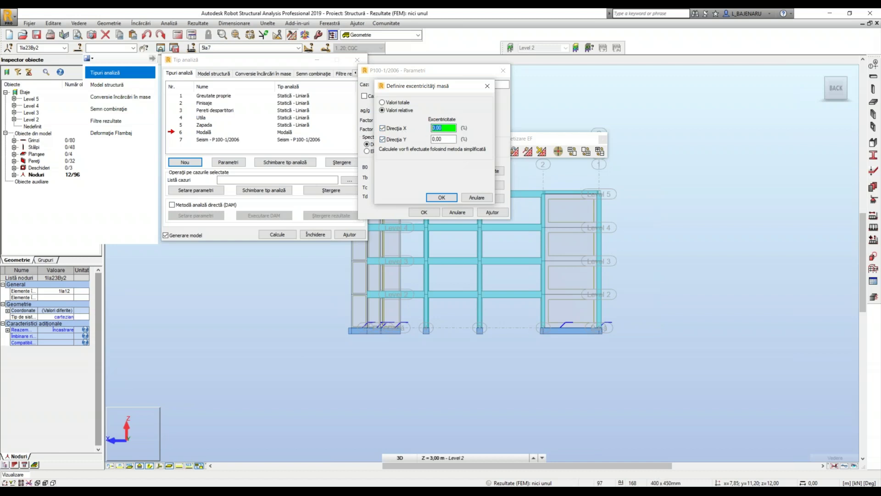
text(5)
key(Tab)
text(5)
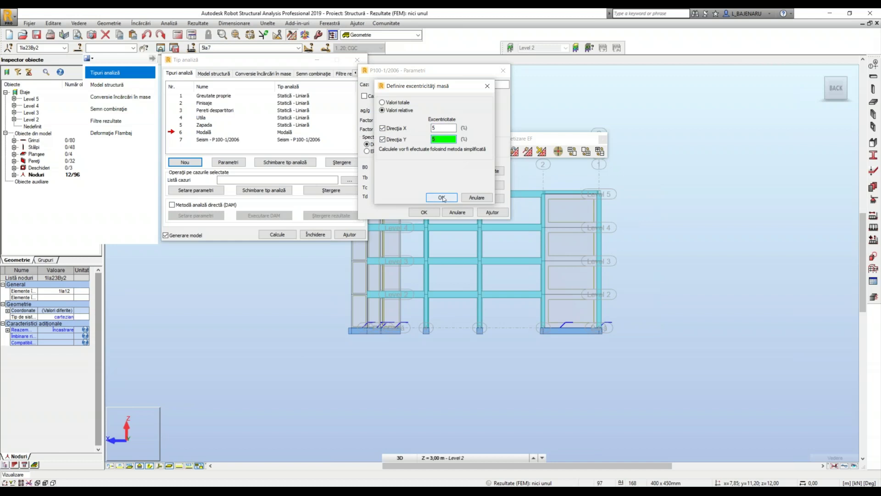
click(442, 198)
Tick Newmark combination groups 1–3, adjust the μ coefficient, and confirm the seismic case.
click(478, 186)
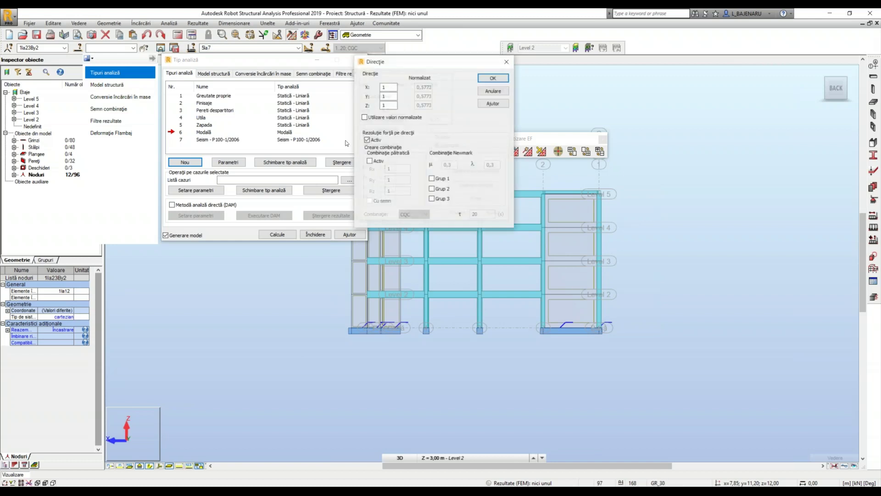
click(441, 178)
click(443, 199)
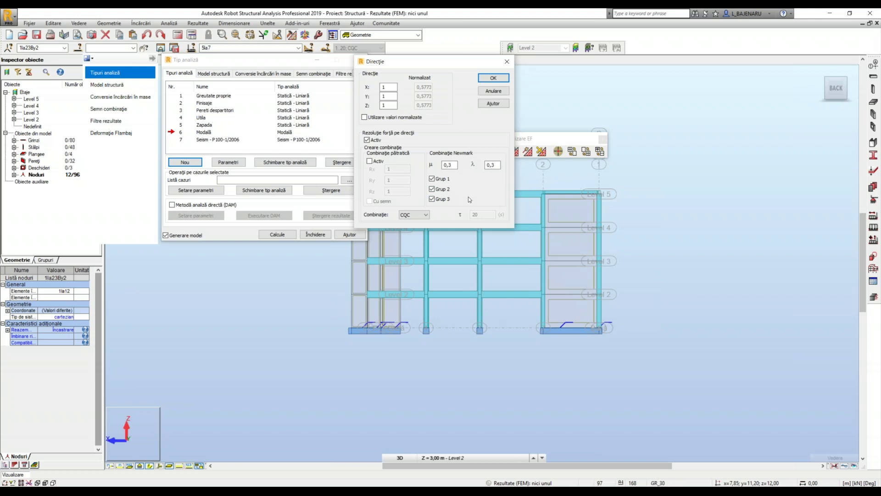
click(454, 165)
drag(456, 164, 430, 178)
click(496, 78)
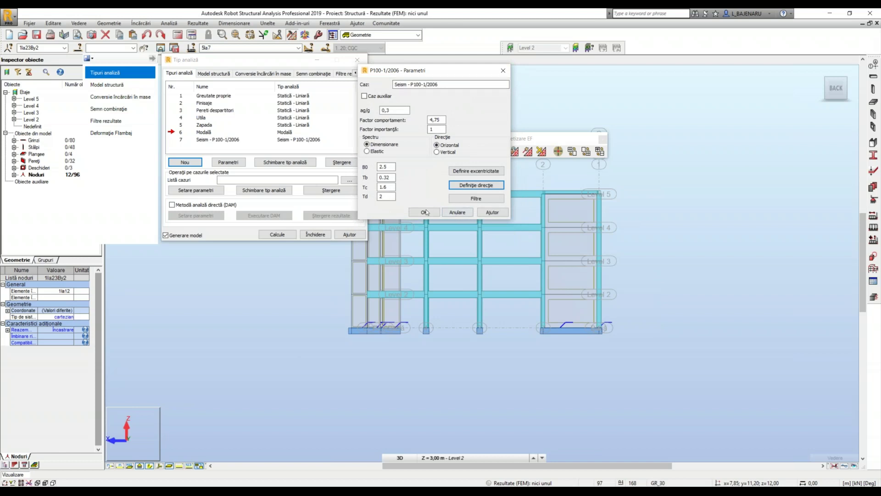
click(425, 212)
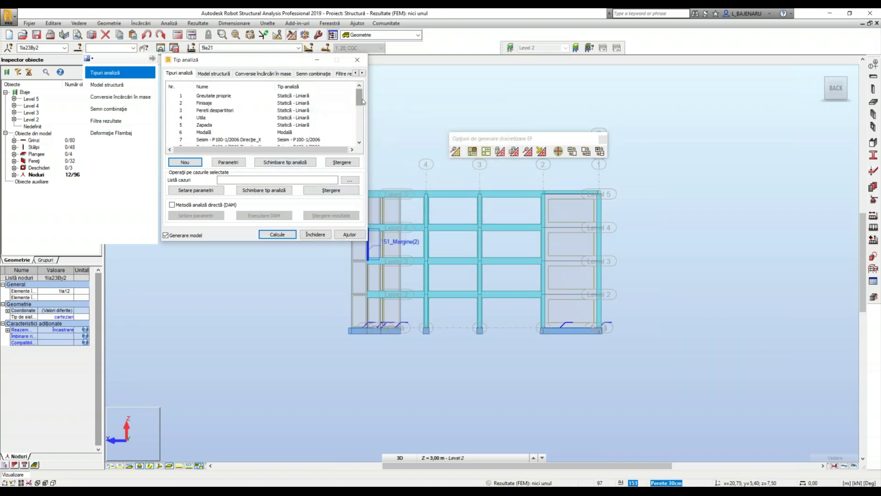
scroll(362, 99, down, 5)
scroll(362, 99, up, 5)
Add load cases 2 and 3 to mass conversion at coefficient 1,00.
click(268, 78)
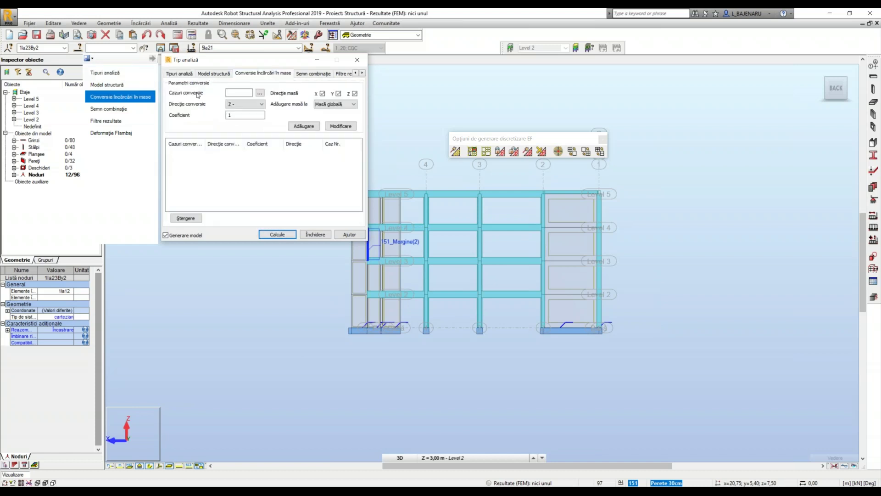
click(259, 93)
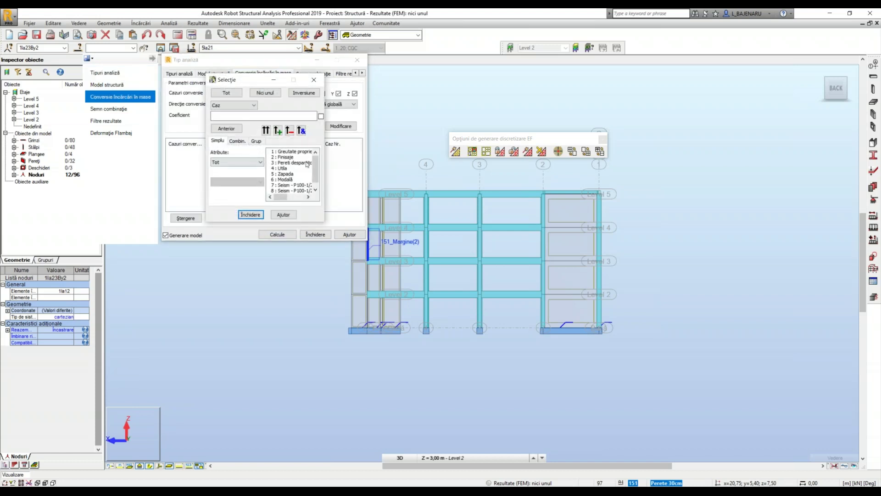
click(315, 190)
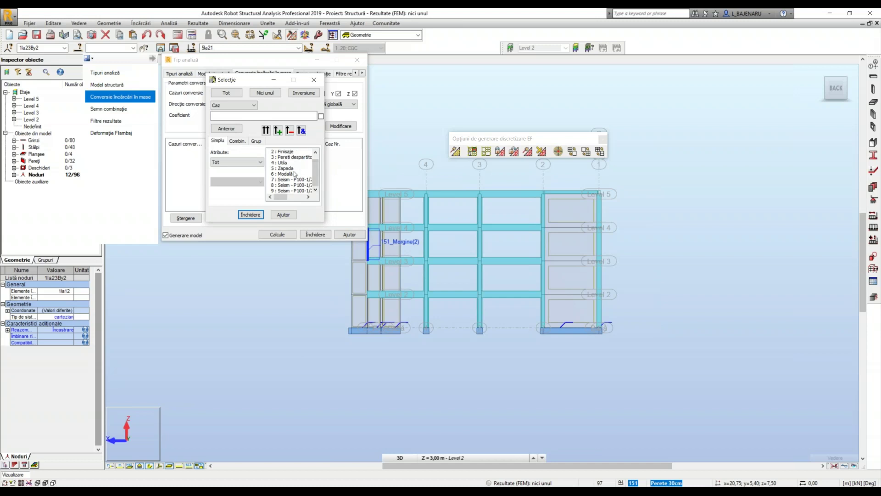
scroll(295, 175, up, 1)
click(276, 157)
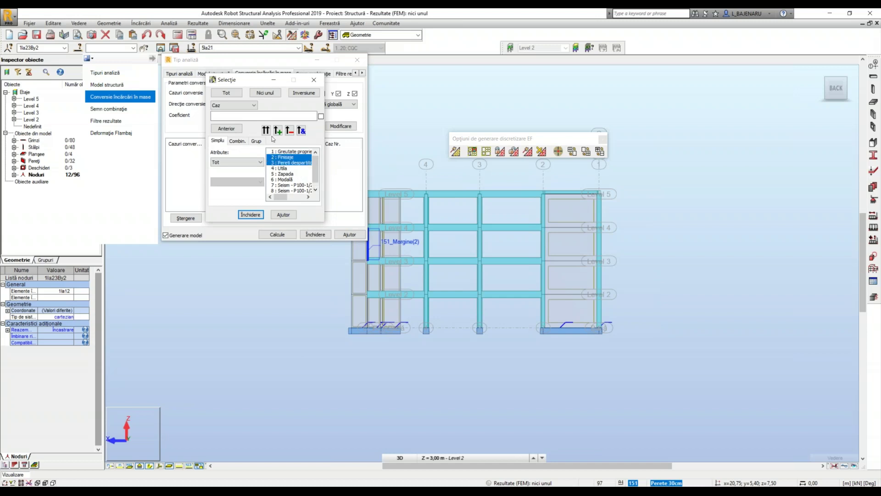
click(253, 215)
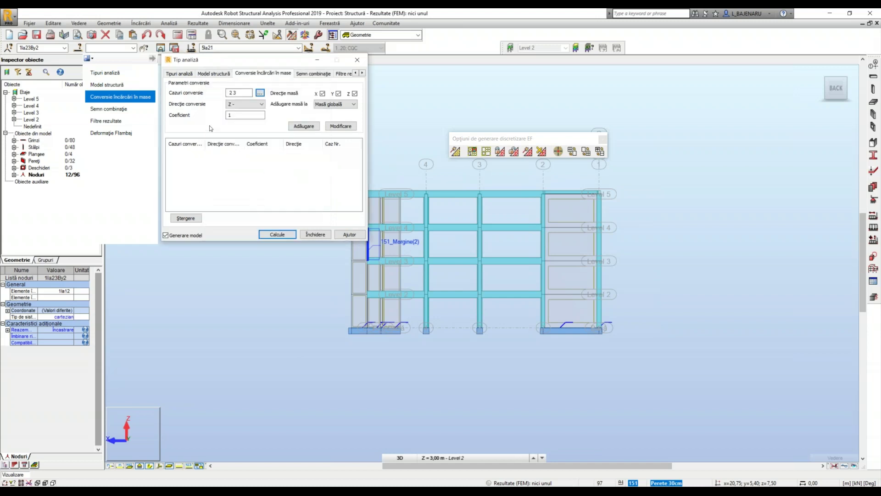
click(304, 126)
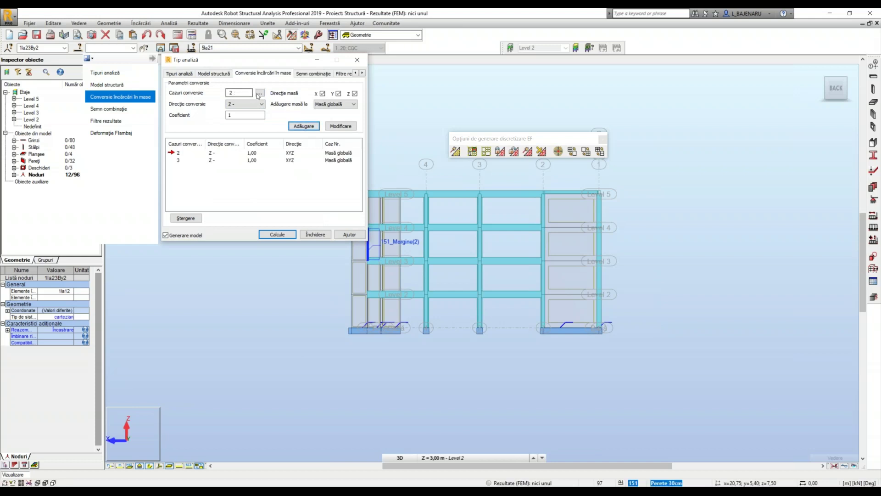
Add load cases 4 and 5 to mass conversion at coefficient 0,40.
click(259, 93)
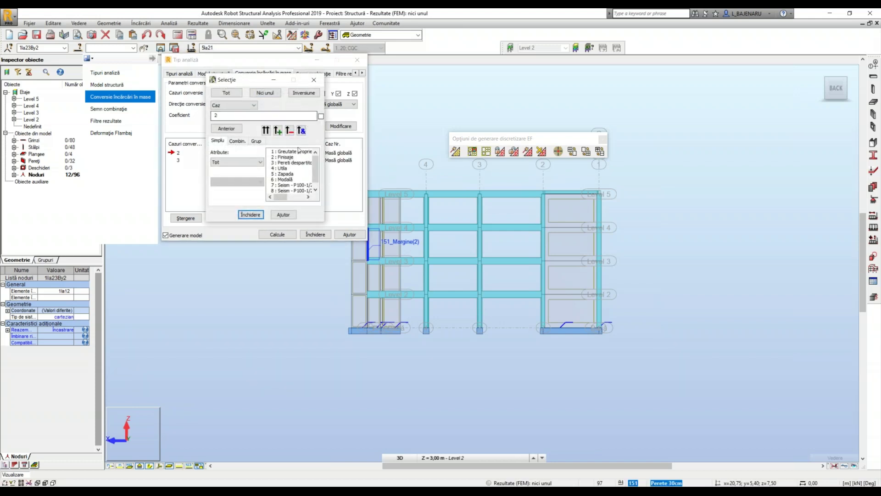
drag(282, 169, 285, 176)
double_click(238, 113)
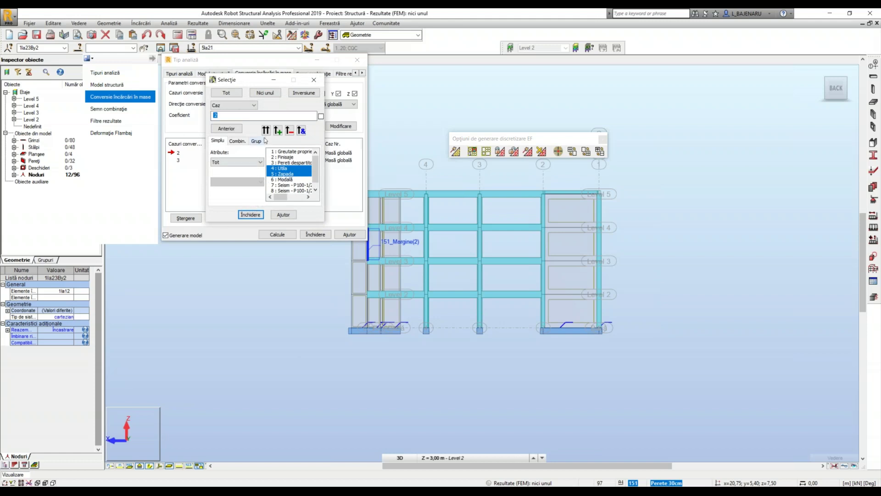
text(4 5)
click(250, 214)
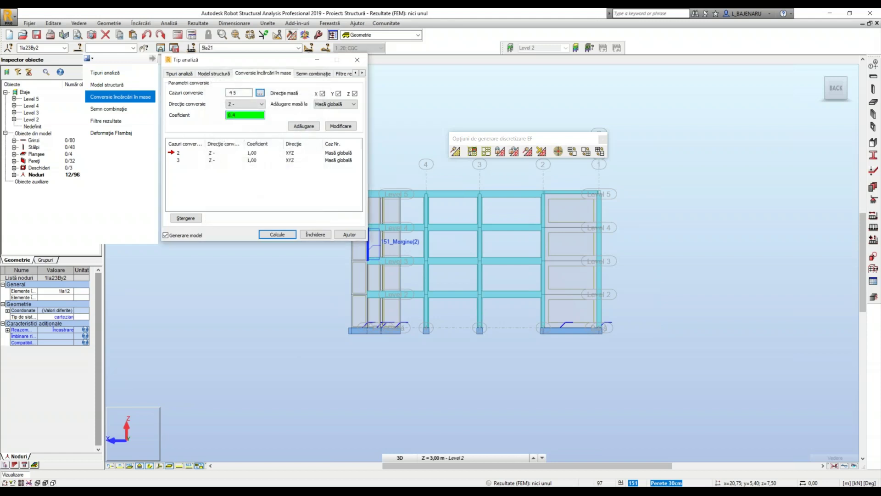
click(304, 126)
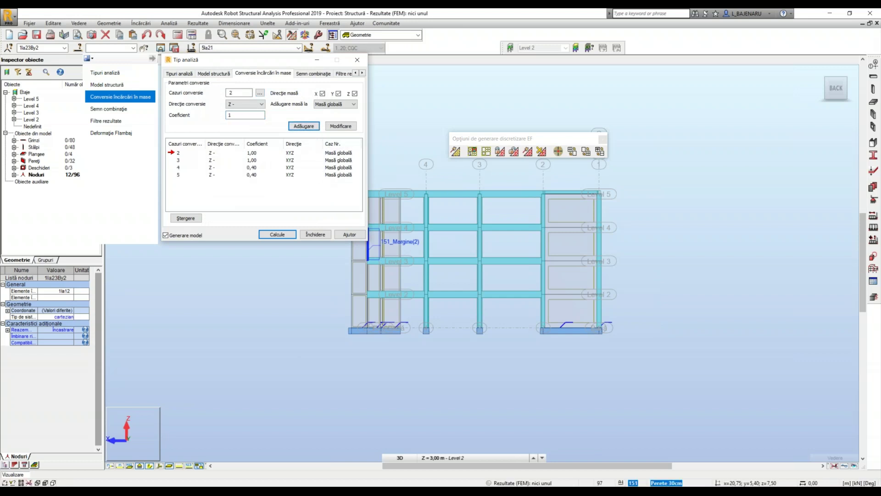
click(315, 235)
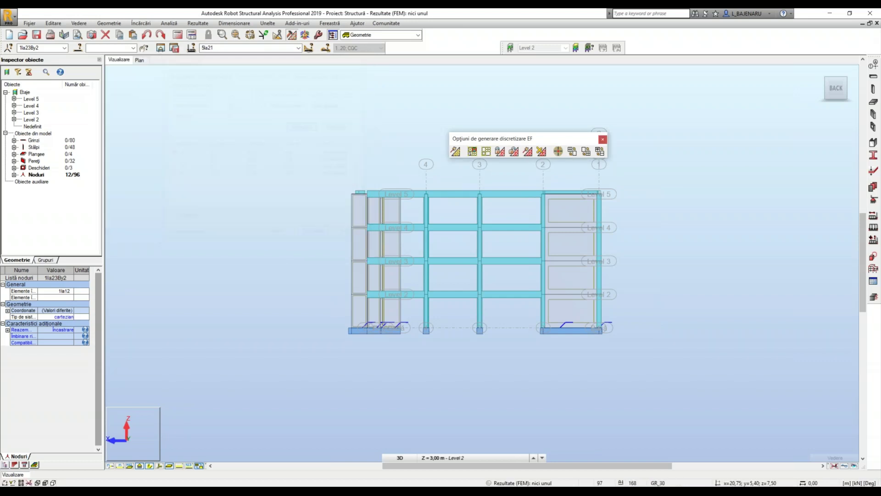
Start full automatic load combinations under the SR EN 1990:2004 code.
click(140, 23)
click(186, 58)
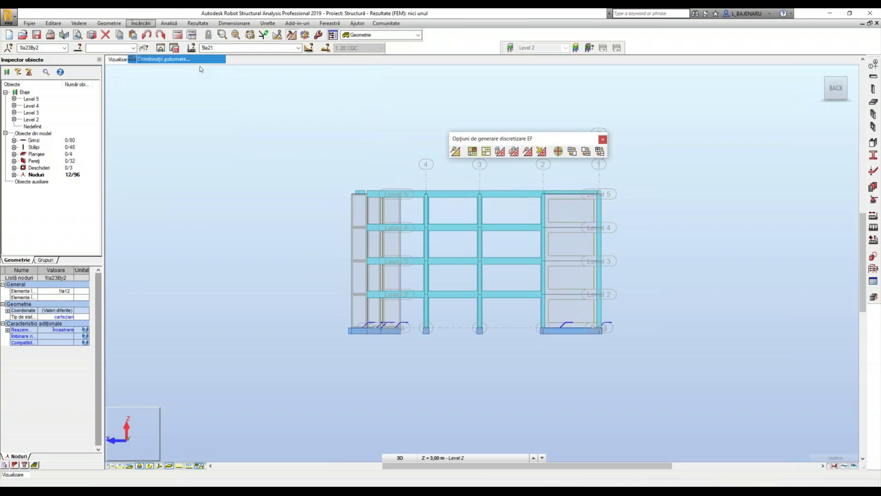
click(488, 198)
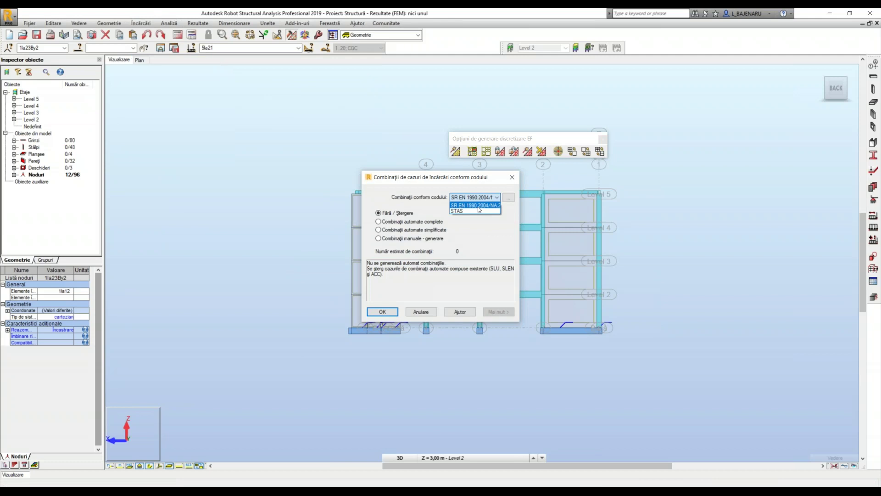
click(483, 235)
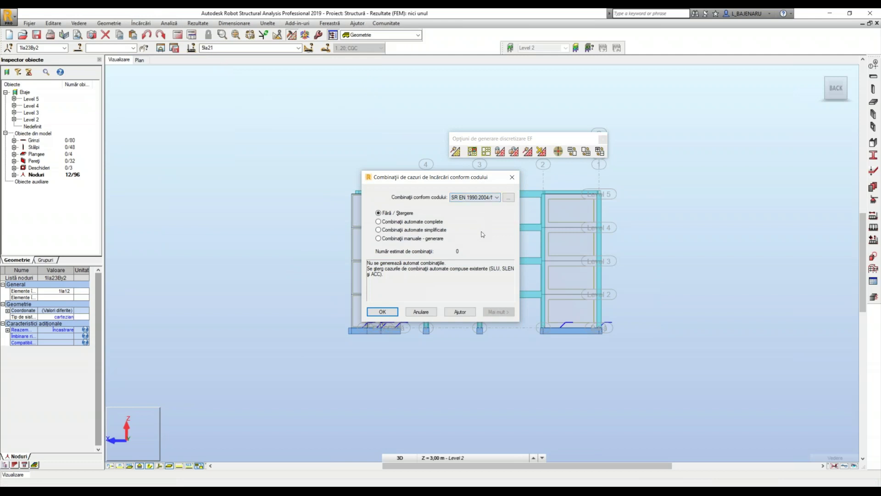
click(389, 222)
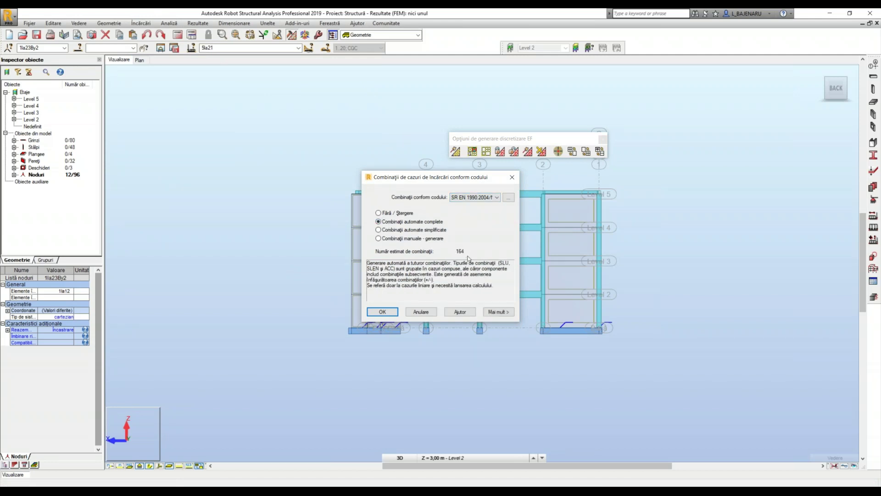
click(500, 313)
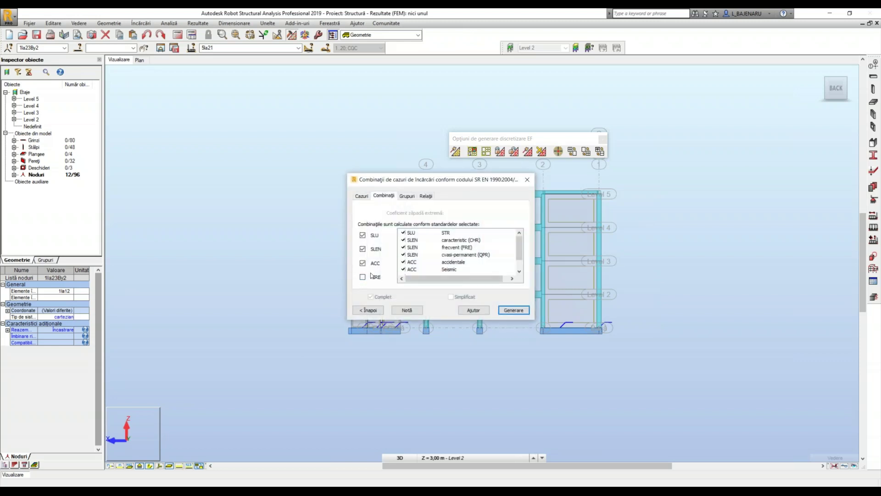
Define the load case groups: permanent, live, and exclusive seismic groups.
click(407, 197)
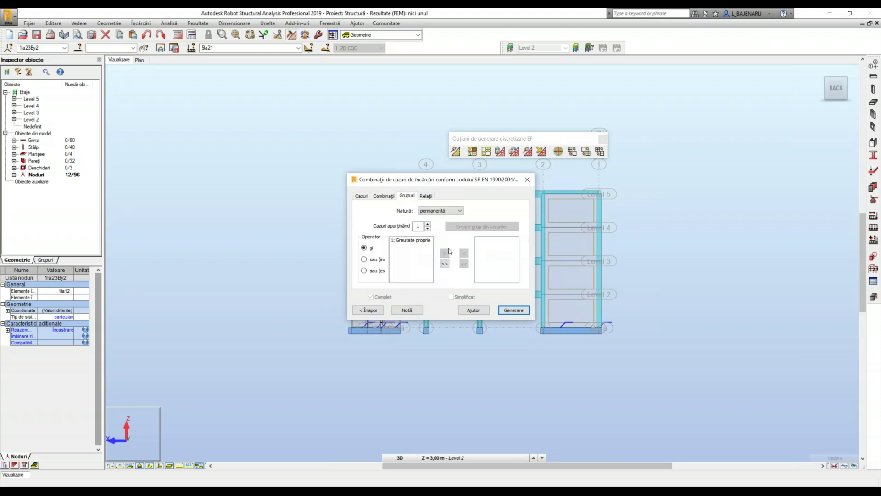
click(445, 263)
click(463, 265)
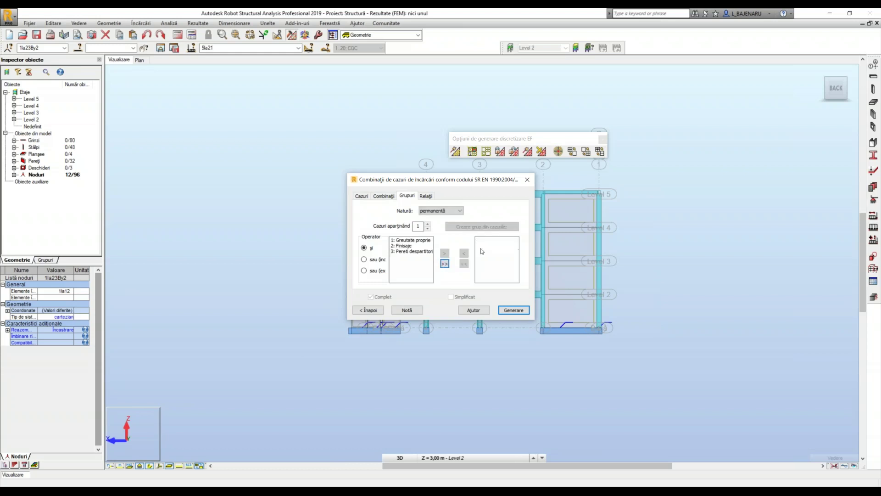
click(451, 215)
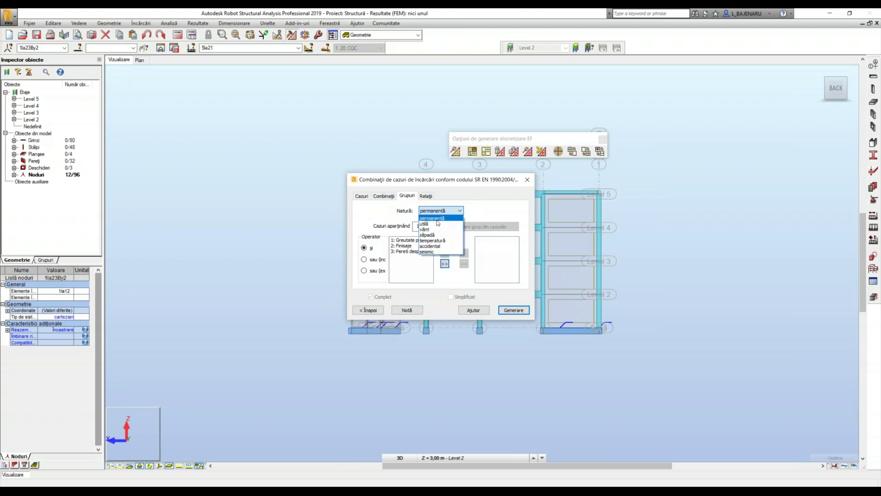
click(426, 224)
click(433, 210)
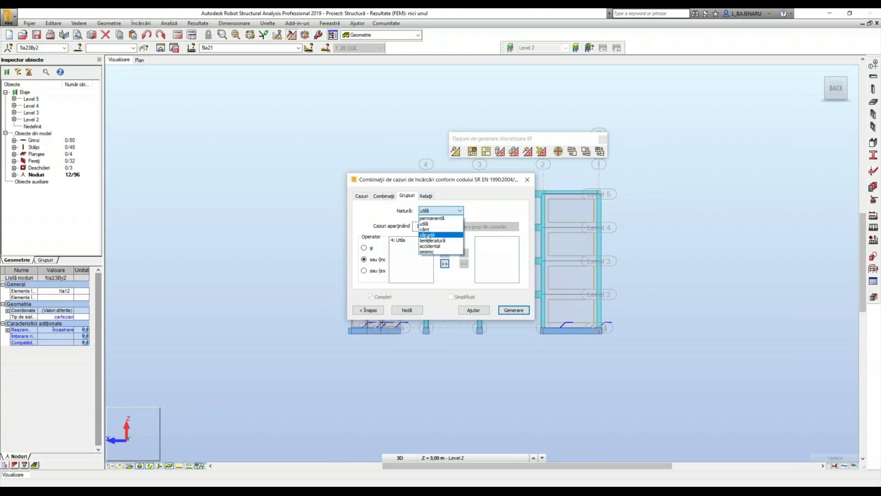
click(423, 252)
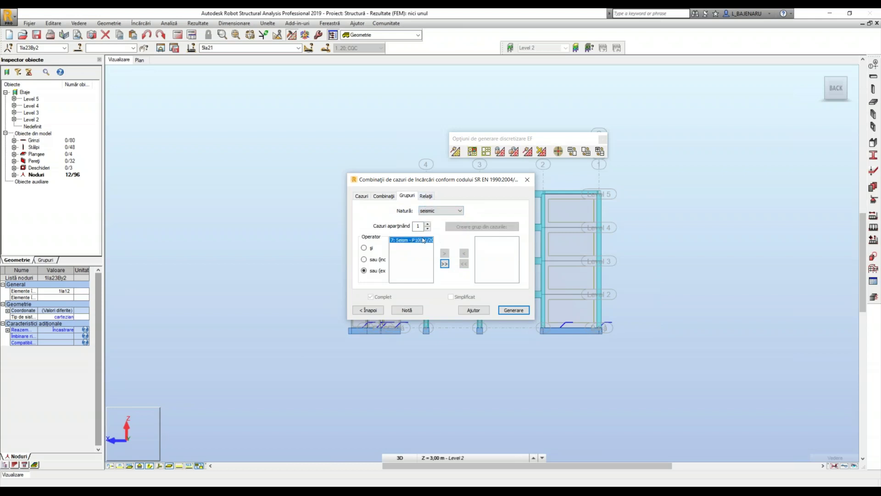
Relate group G1 with the live and seismic groups, then generate the combinations.
click(427, 197)
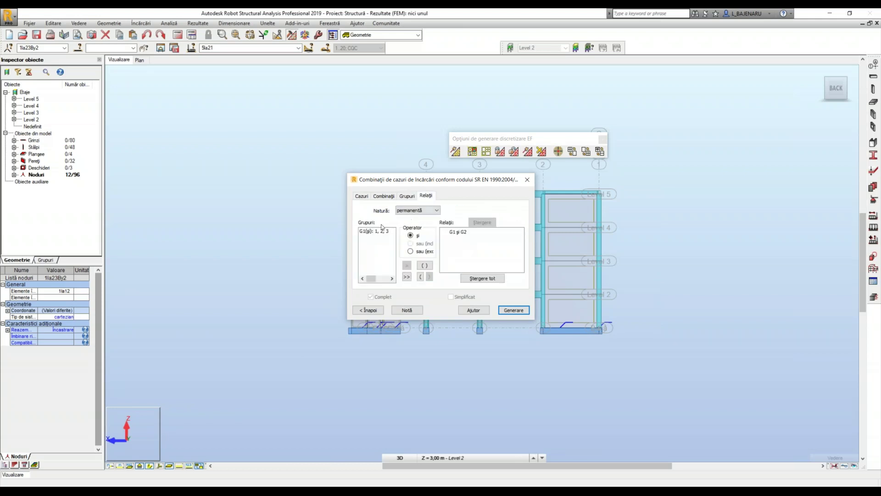
click(481, 279)
click(407, 267)
click(418, 210)
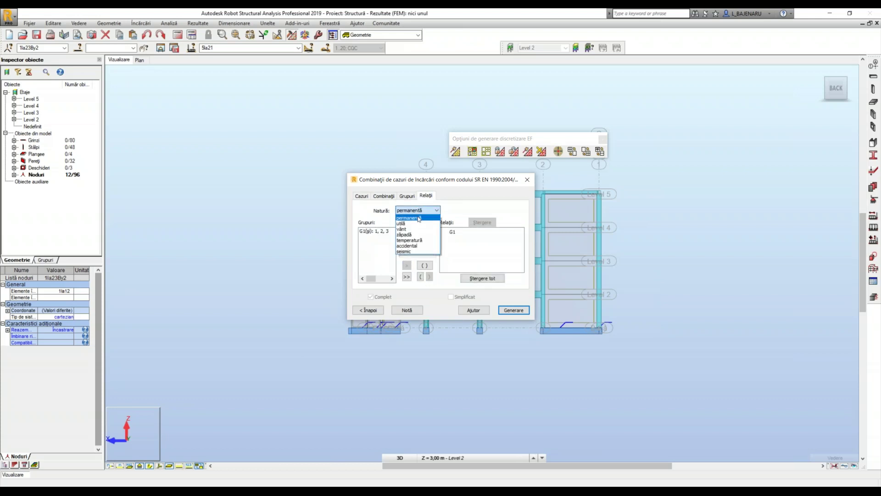
click(414, 223)
click(418, 211)
click(412, 250)
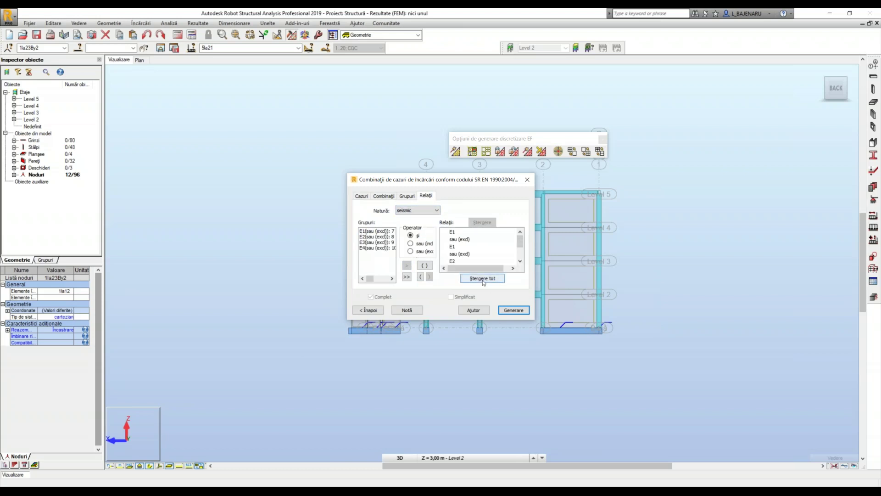
click(483, 280)
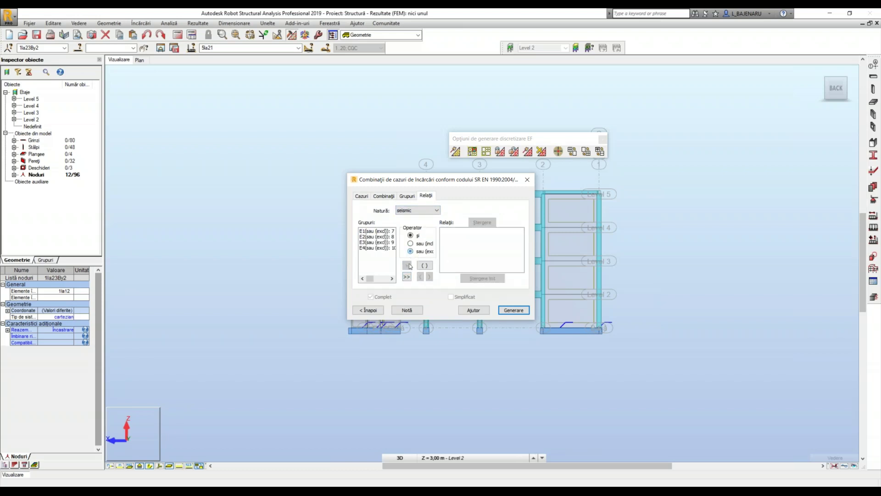
click(407, 277)
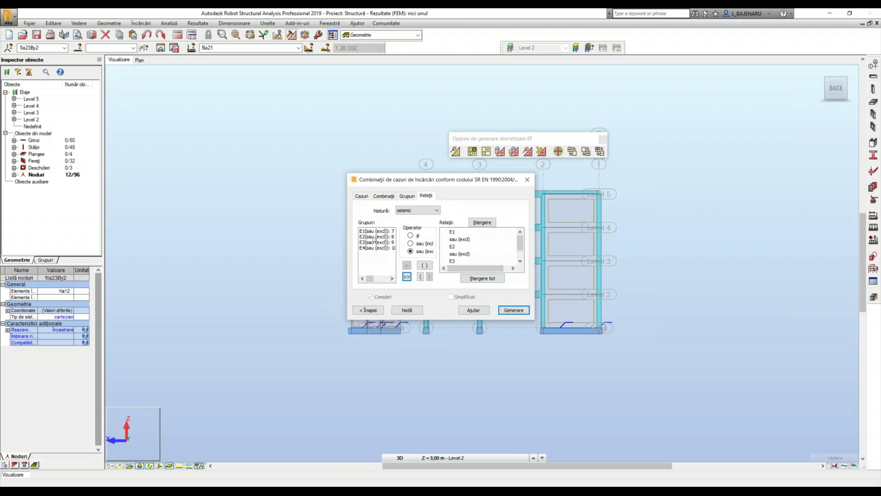
click(514, 309)
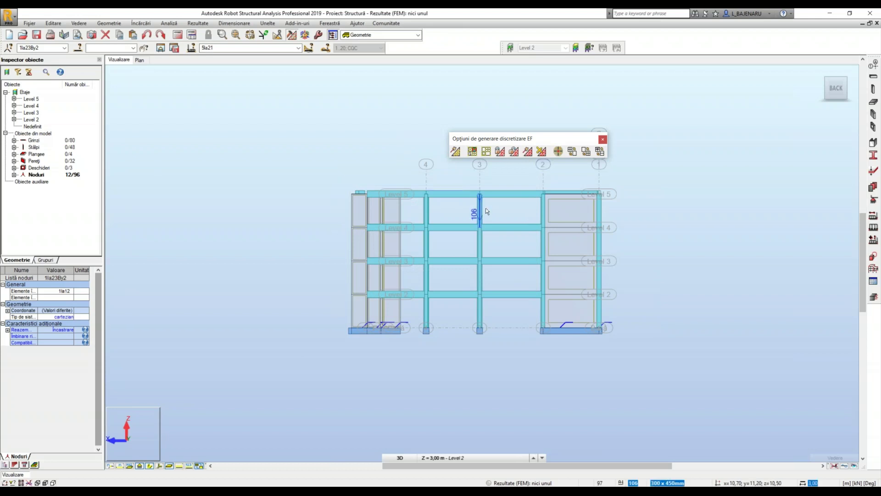
Mesh all panels with 0.50 m element size and start the calculation.
shift+middle_drag(486, 209, 472, 234)
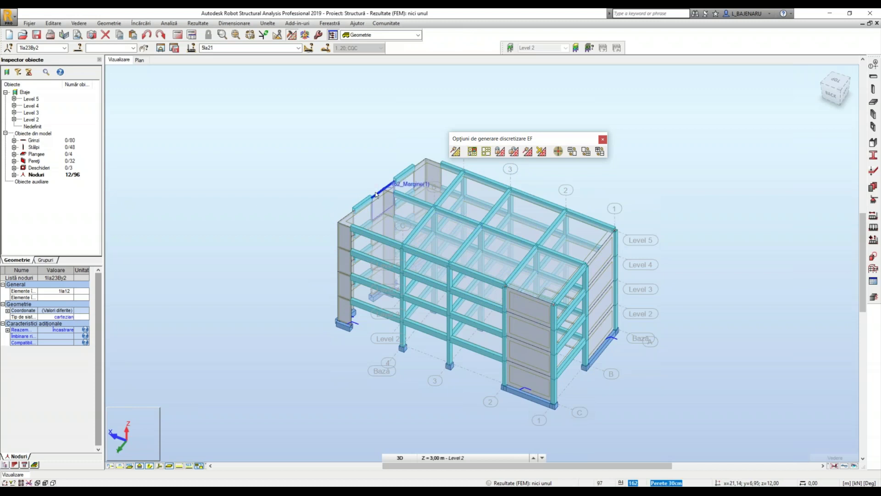
click(486, 151)
click(471, 269)
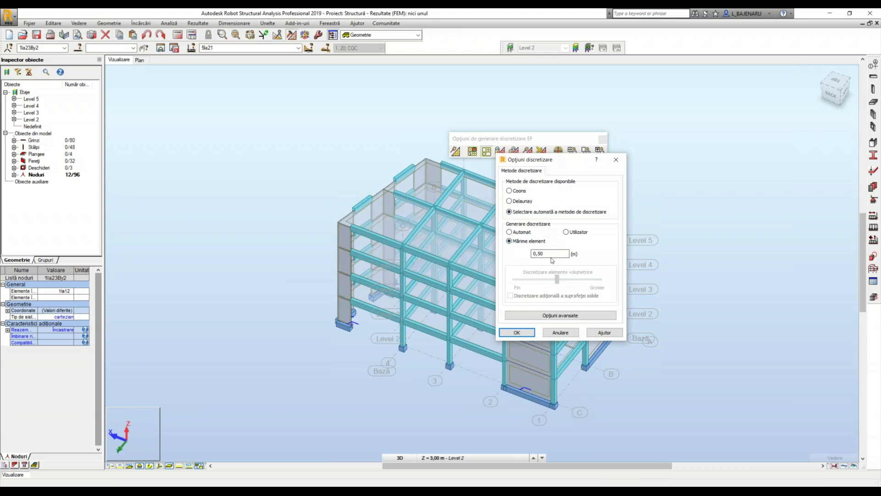
drag(552, 255, 508, 265)
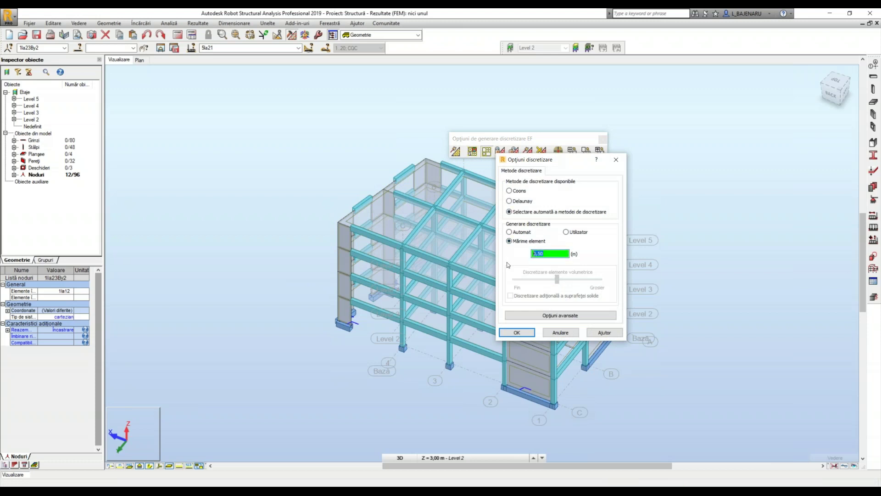
click(528, 334)
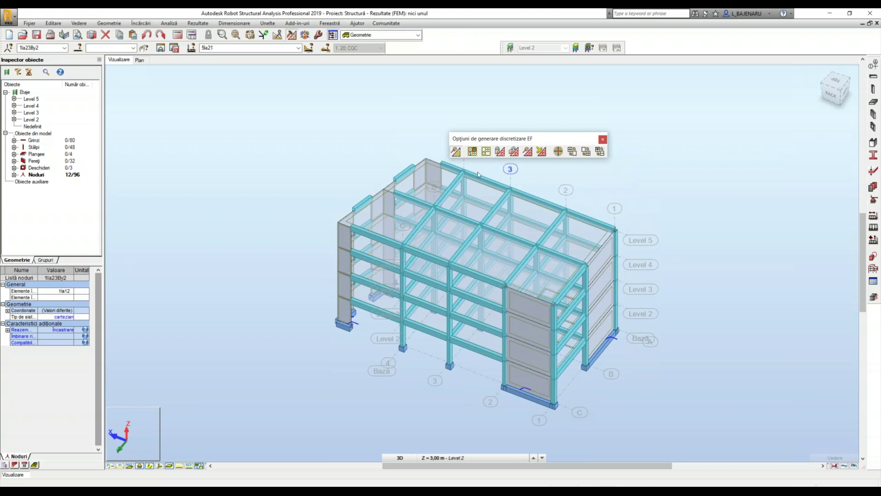
click(456, 151)
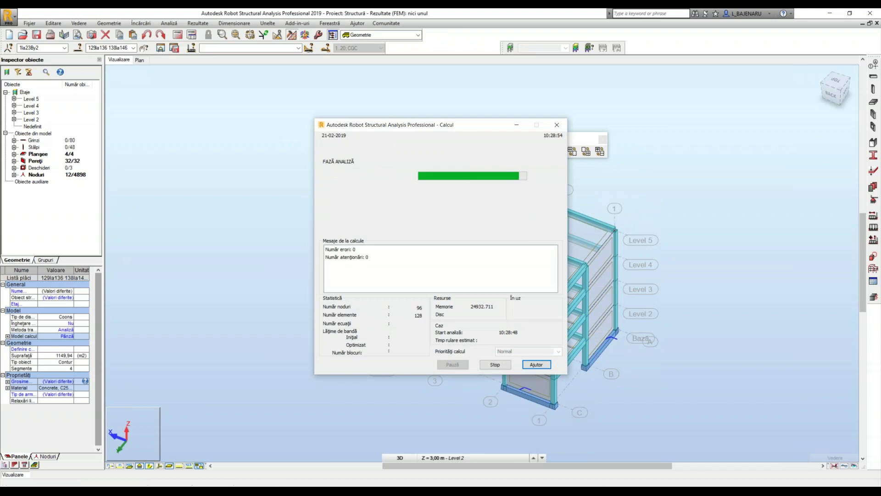
Orbit around the meshed building, then run the static analysis.
click(315, 175)
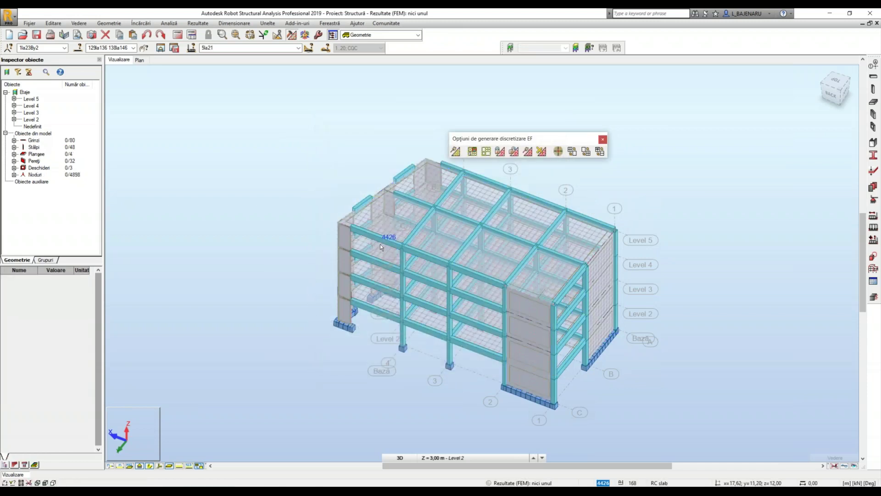
mouse_move(380, 245)
shift+middle_down()
mouse_move(367, 237)
mouse_move(450, 221)
shift+middle_up()
scroll(459, 222, up, 3)
scroll(460, 222, up, 3)
scroll(485, 254, up, 3)
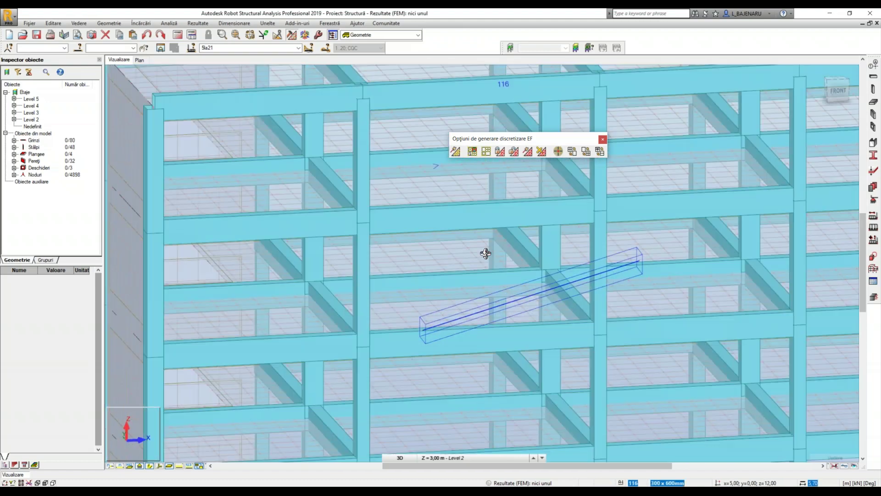
mouse_move(485, 253)
shift+middle_down()
mouse_move(558, 308)
mouse_move(495, 281)
mouse_move(416, 280)
mouse_move(428, 276)
mouse_move(659, 379)
mouse_move(440, 281)
shift+middle_up()
scroll(496, 281, down, 3)
scroll(440, 280, down, 3)
scroll(440, 281, down, 3)
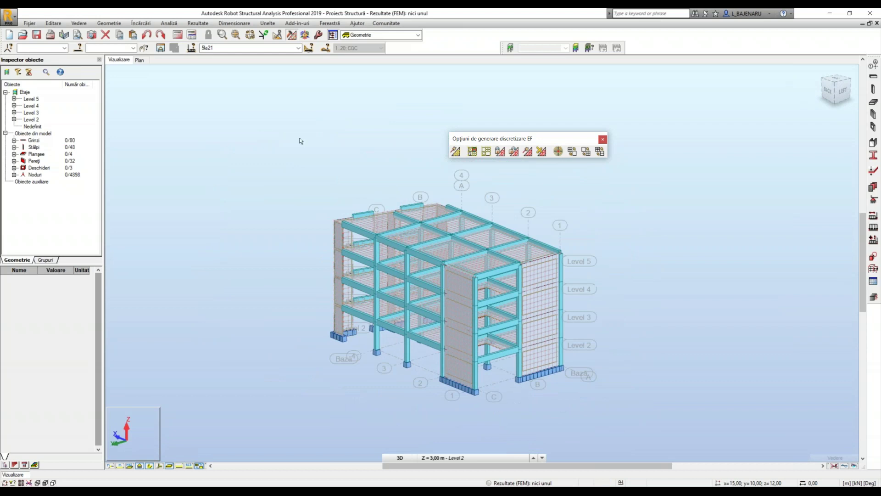
click(179, 36)
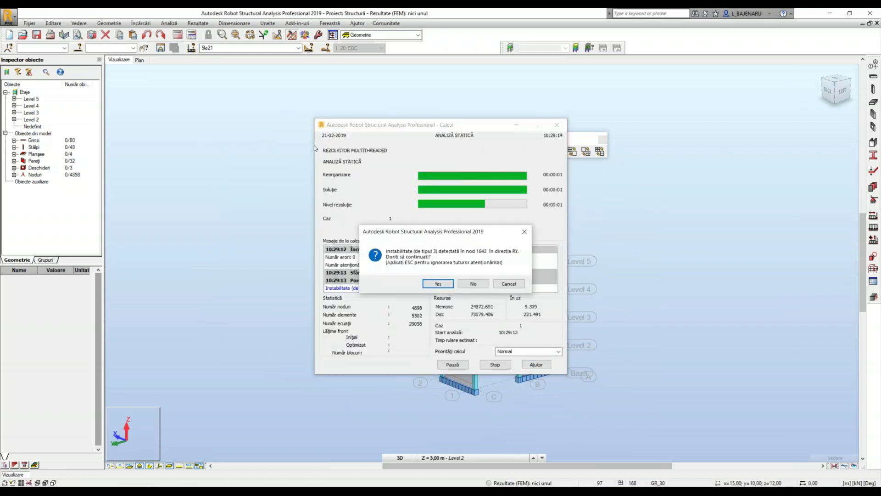
Continue the calculation past the node 1642 instability warning.
key(Return)
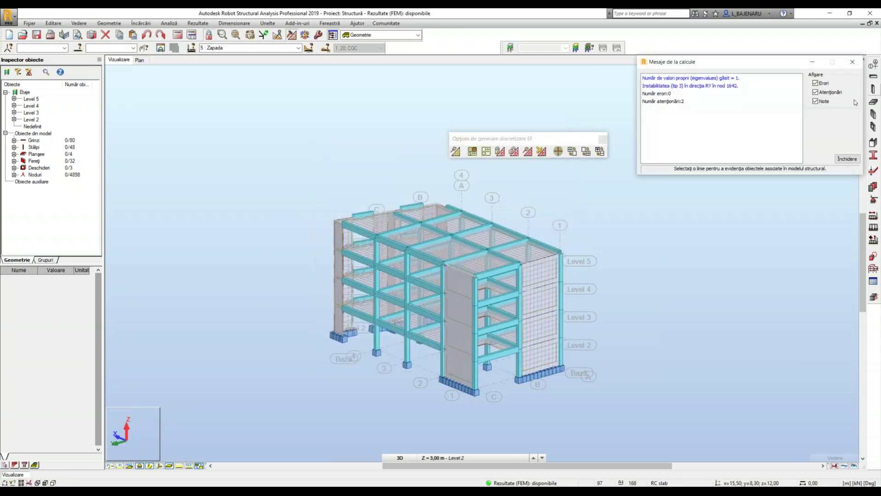
Dismiss the calculation messages and display load case 22 : SLU.
click(846, 160)
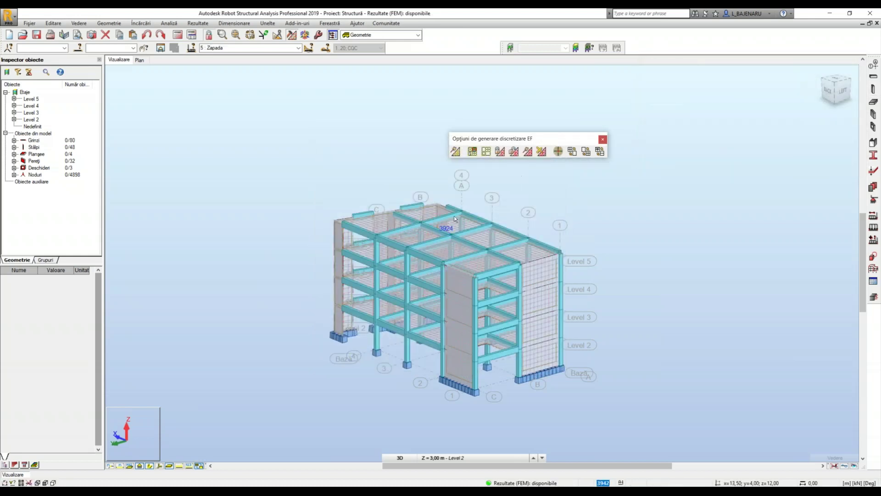
middle_drag(461, 222, 453, 214)
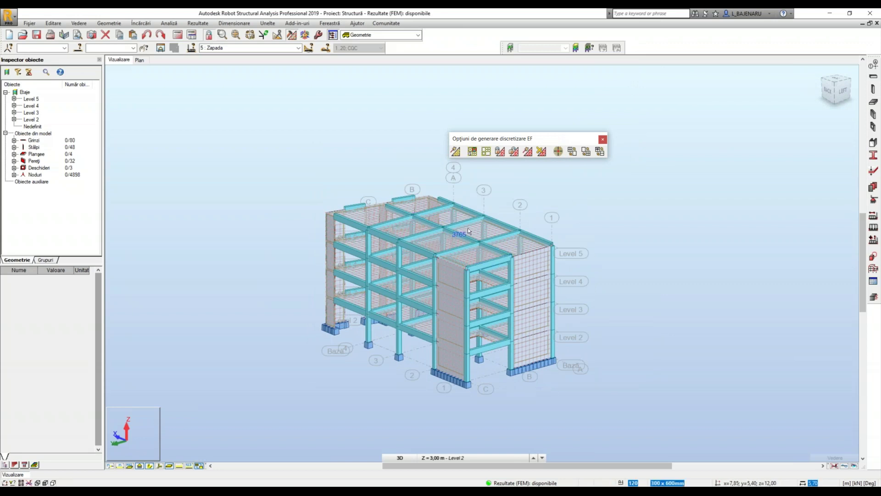
shift+middle_drag(516, 221, 506, 215)
click(298, 48)
drag(324, 88, 324, 129)
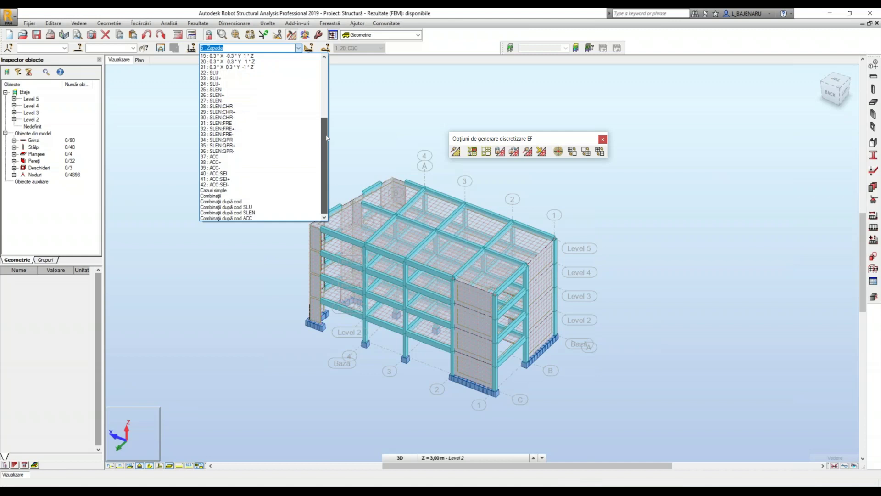
scroll(228, 130, up, 5)
scroll(230, 130, down, 3)
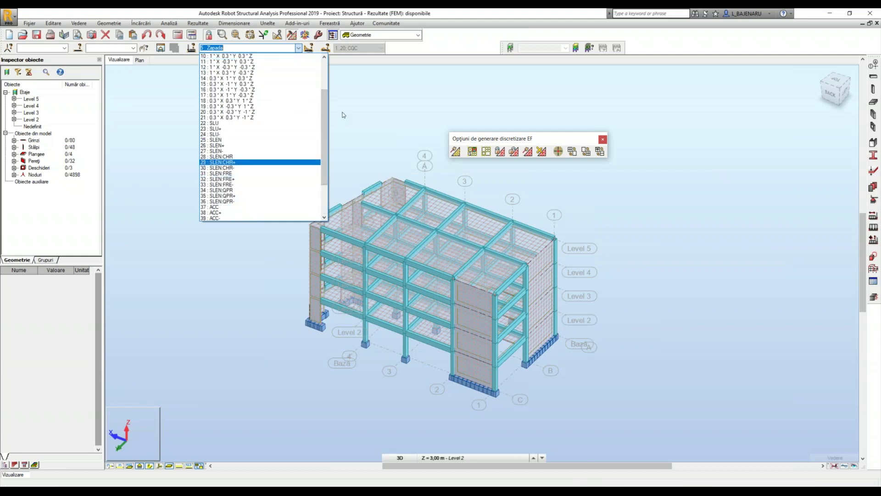
drag(322, 114, 323, 84)
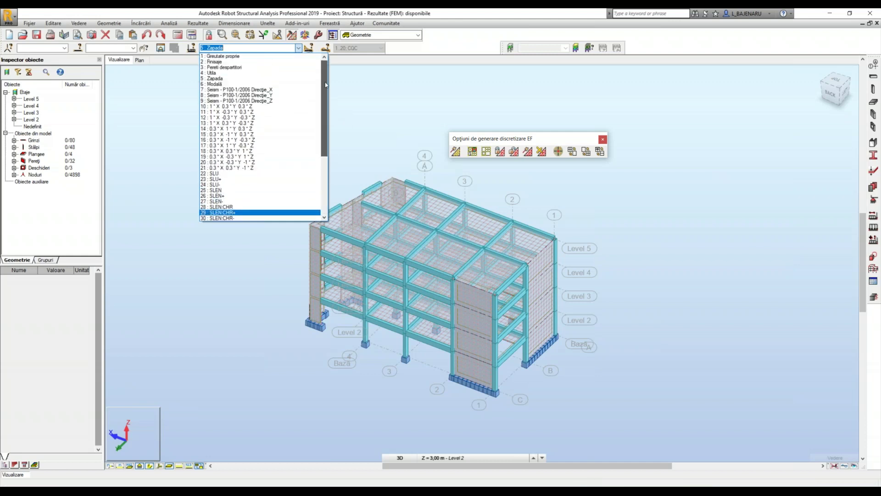
click(227, 174)
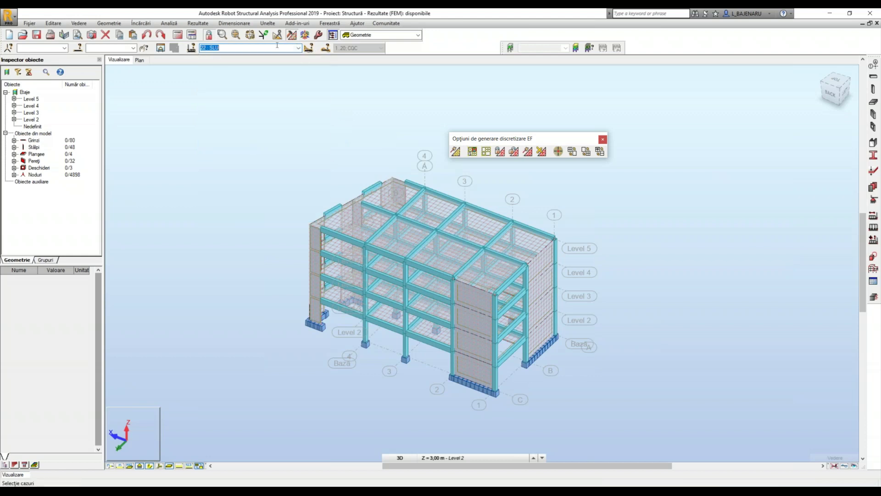
Browse the components of the SLU combination, then close the Components viewer.
click(309, 48)
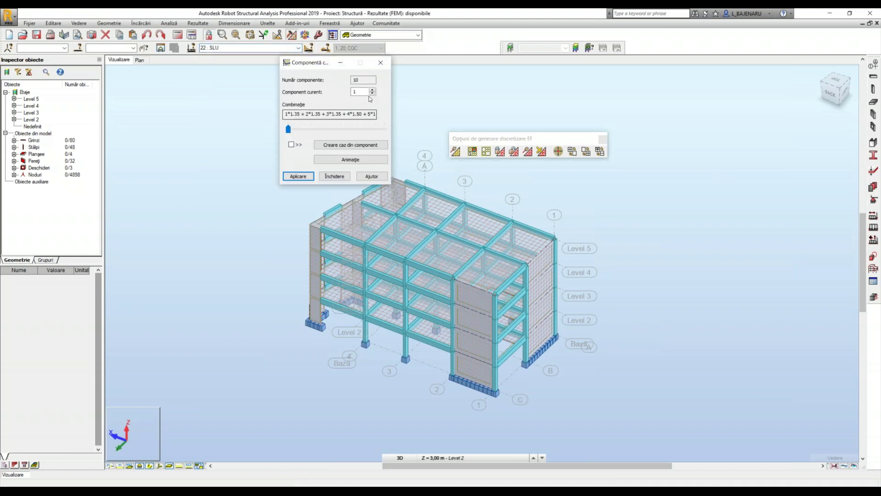
click(287, 130)
drag(303, 131, 323, 134)
click(380, 62)
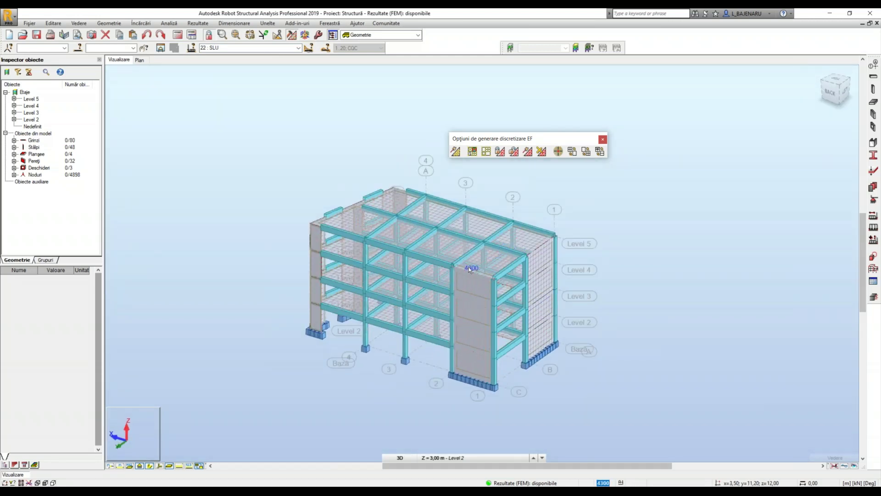
Zoom in and select the four stacked 300 x 450 mm interior columns for property editing.
middle_drag(357, 300, 423, 306)
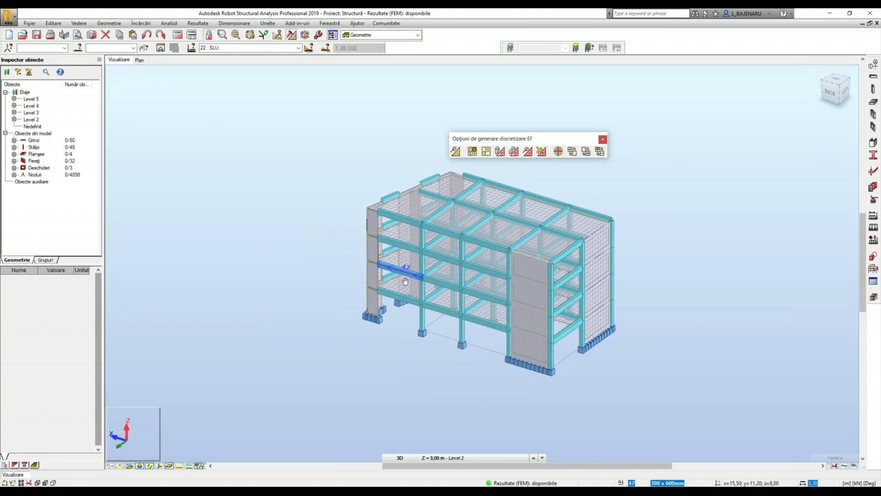
scroll(449, 323, up, 3)
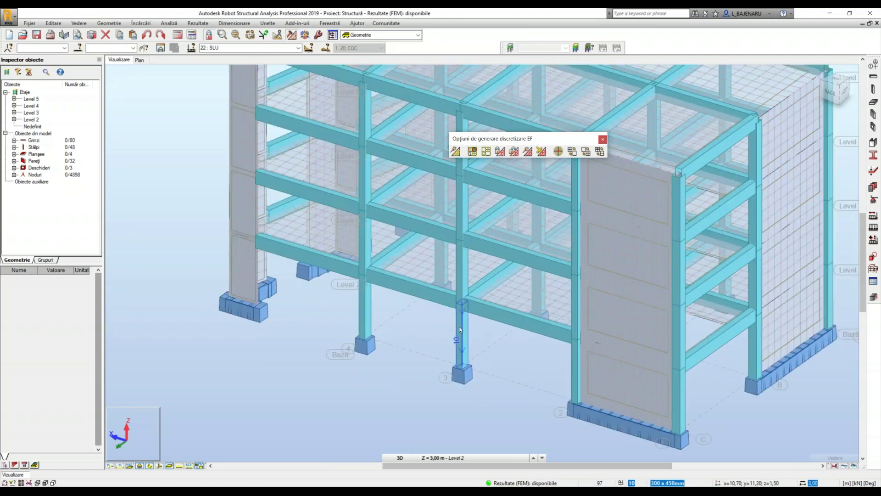
click(458, 328)
ctrl+click(464, 207)
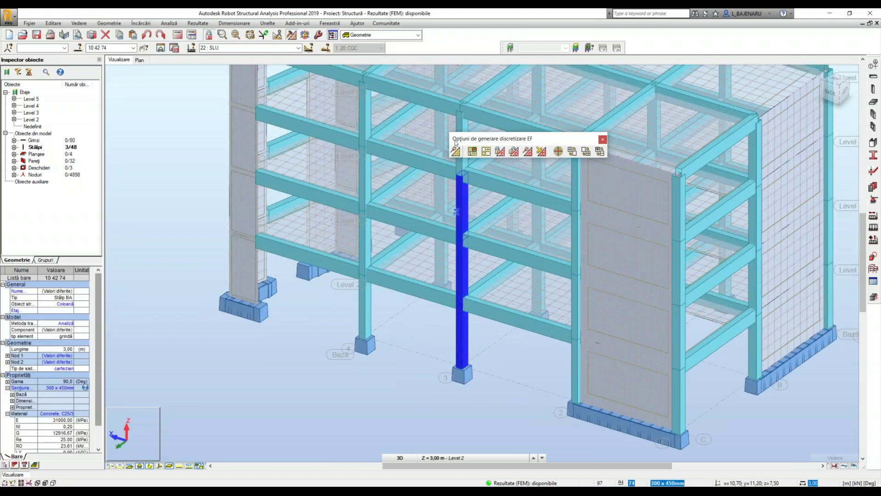
ctrl+click(461, 124)
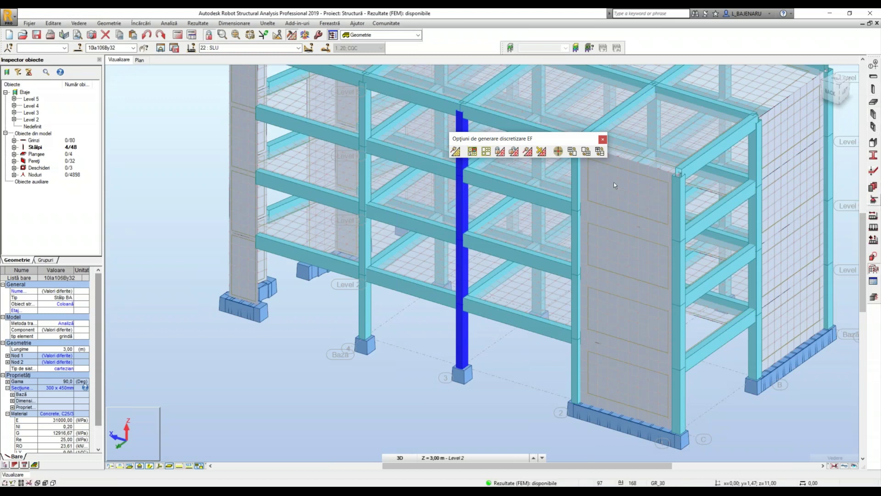
click(109, 23)
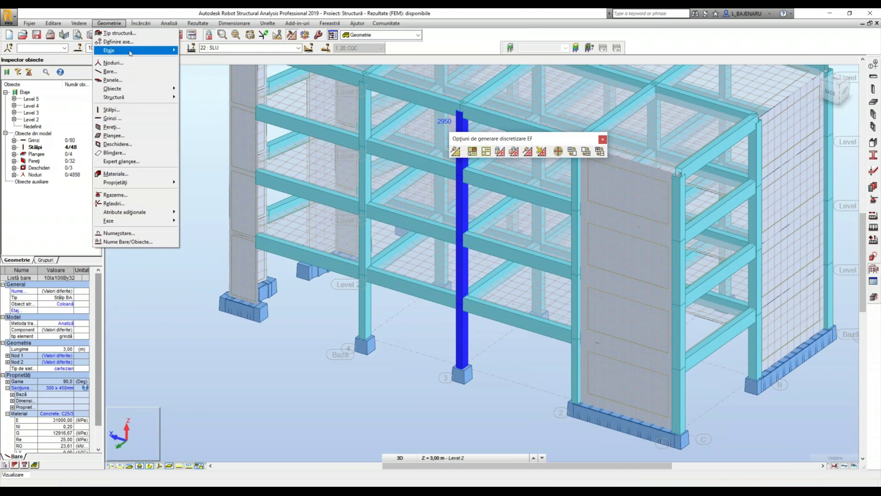
mouse_move(135, 182)
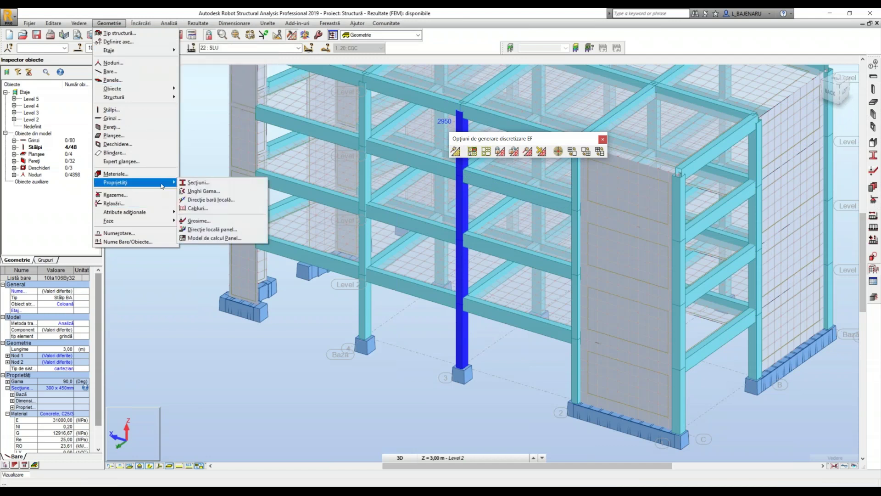
Define a new 400 x 500 mm RC column section in Concrete C25/30.
click(203, 194)
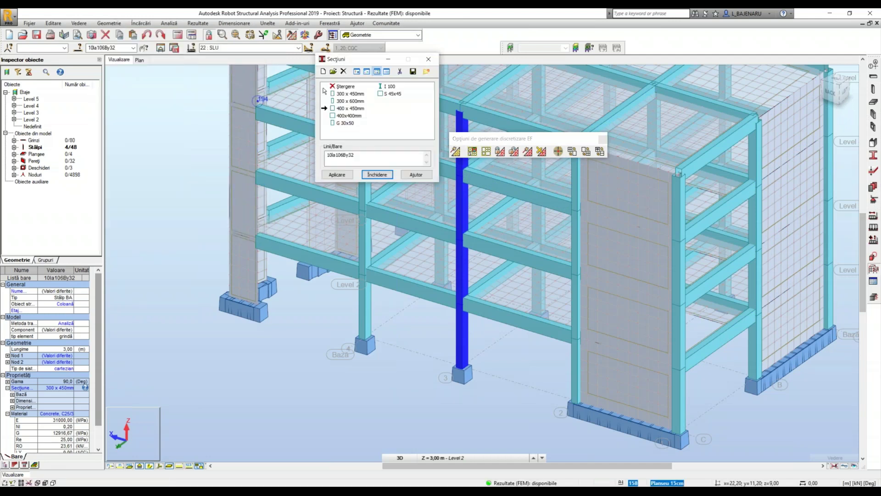
click(350, 108)
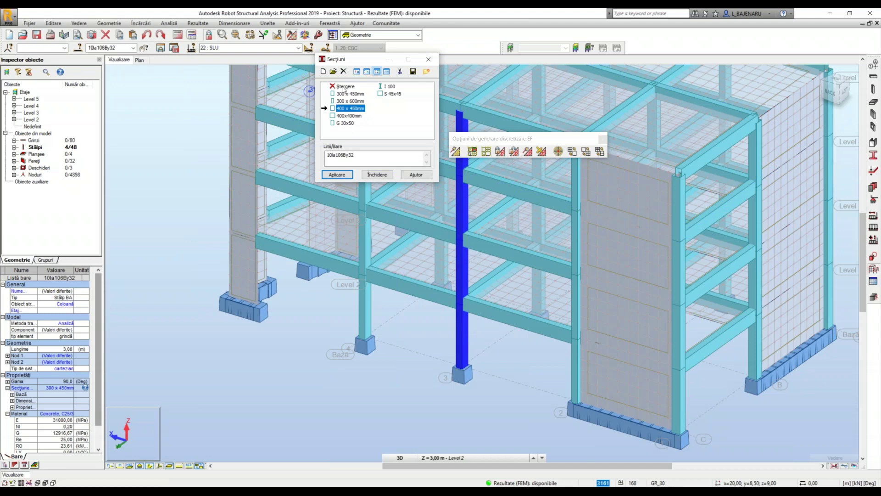
key(Return)
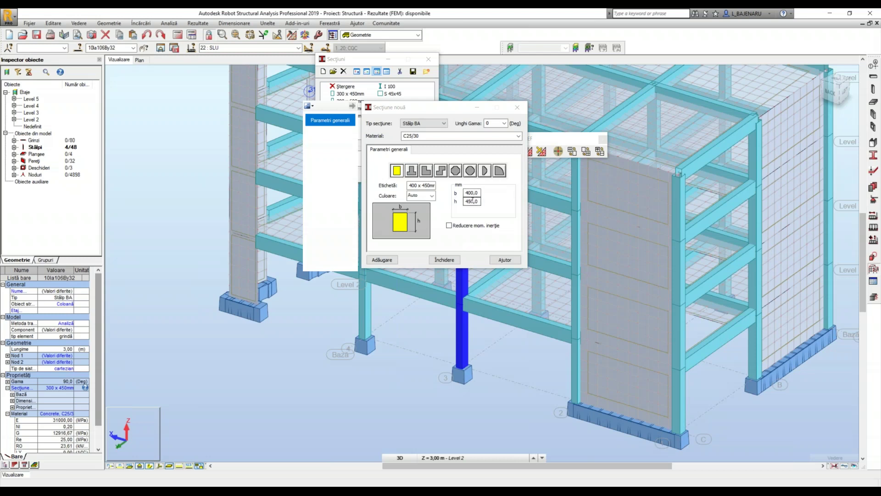
click(471, 201)
text(50)
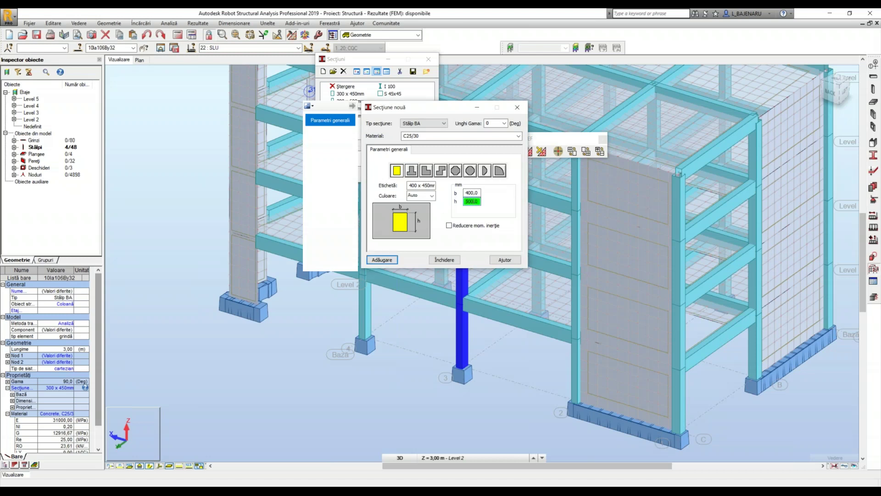
click(419, 186)
click(519, 135)
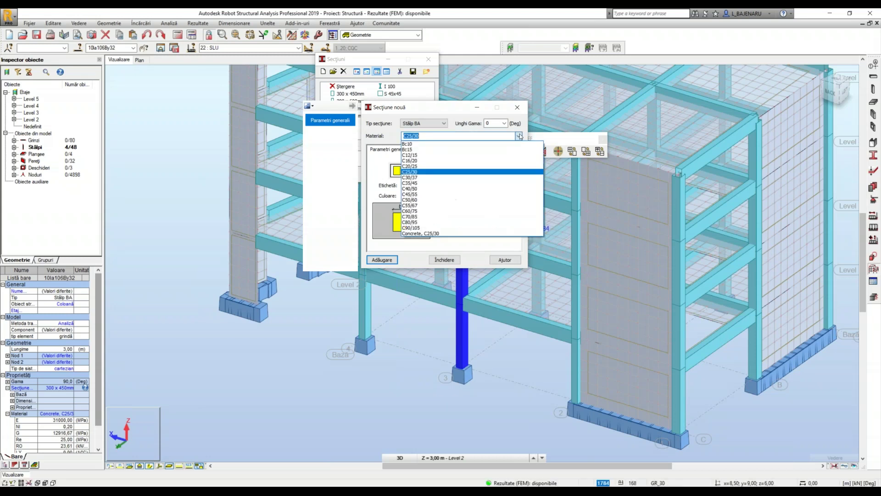
click(438, 235)
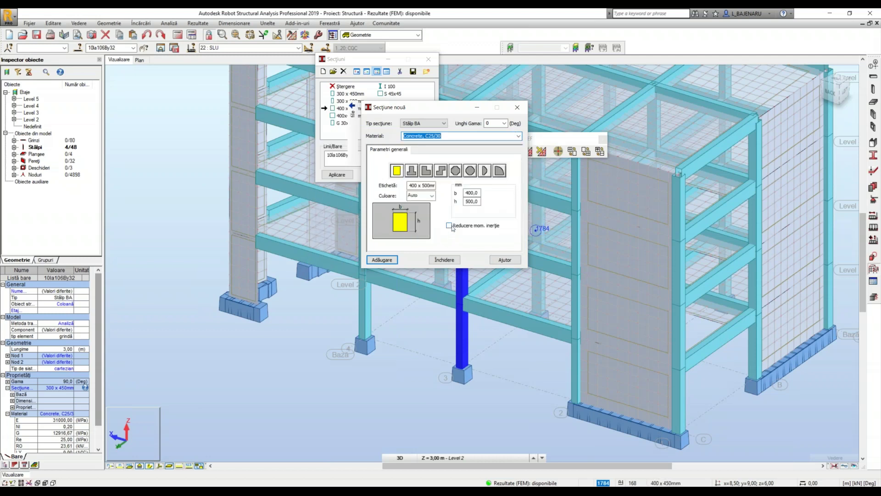
click(382, 260)
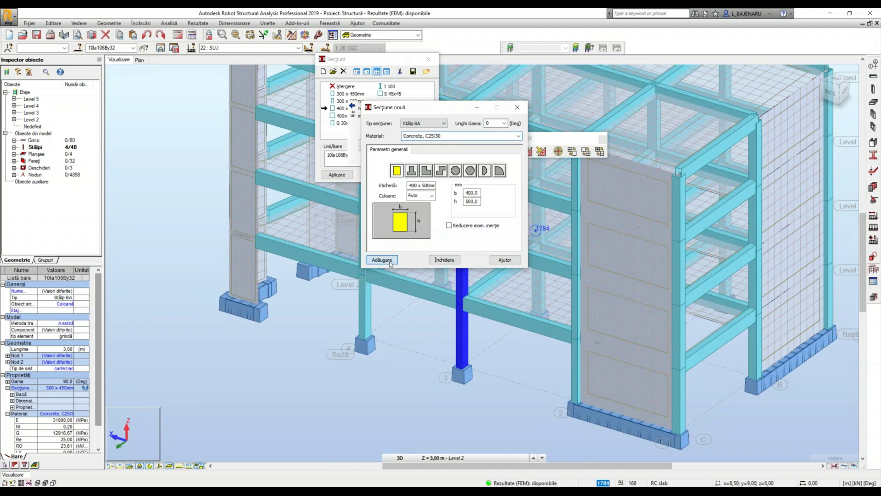
click(444, 260)
Apply the 400 x 500 section to the selected columns, accepting expired results and the material change.
click(337, 174)
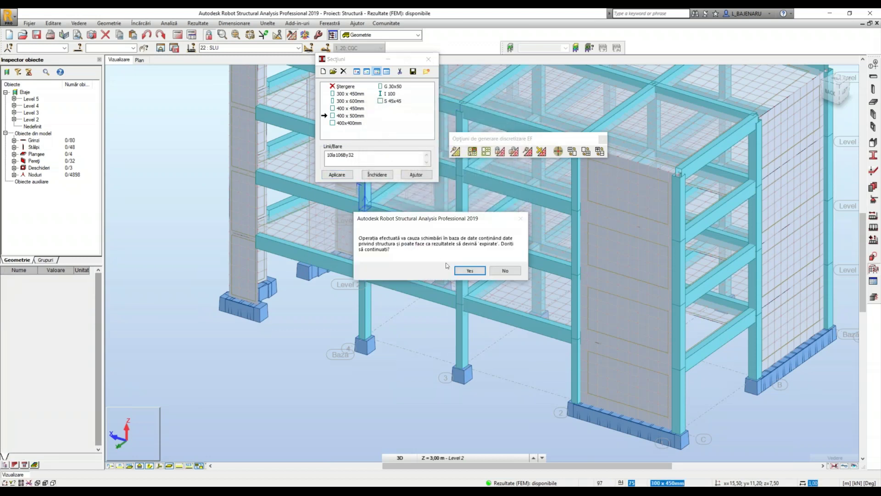
click(470, 271)
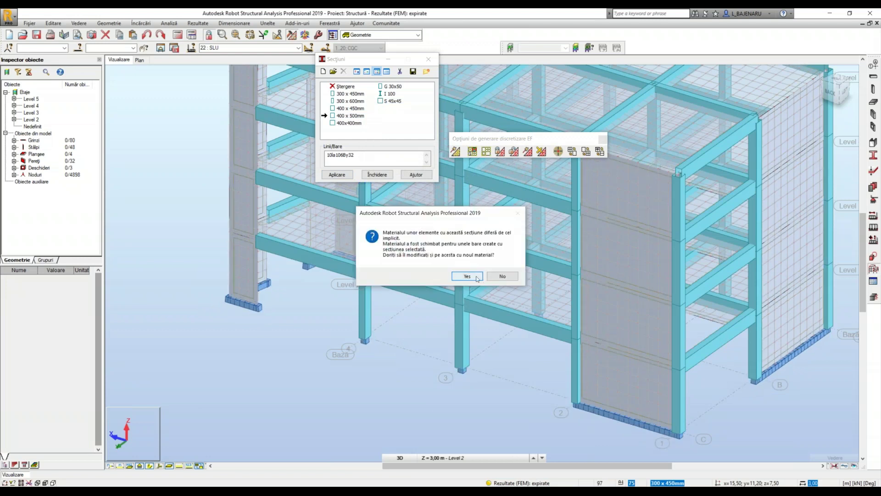
click(459, 278)
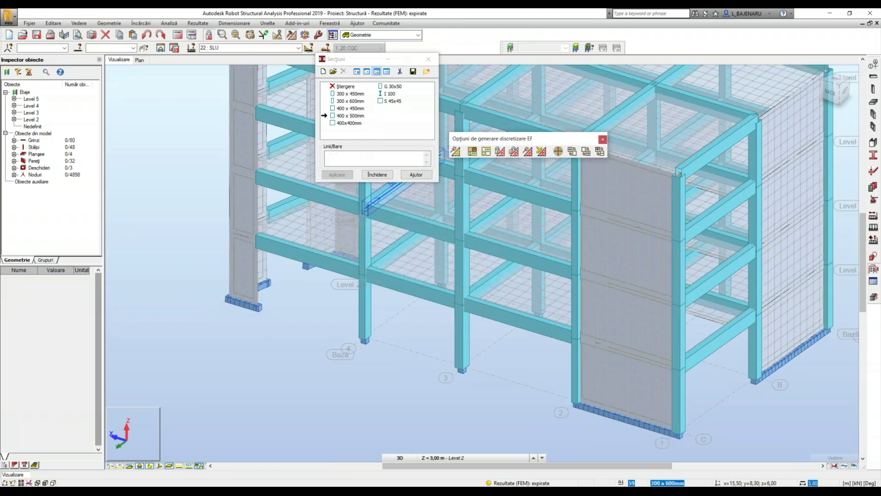
click(376, 174)
Check that each of the four stacked columns now has the 400 x 500 section, then deselect.
click(461, 333)
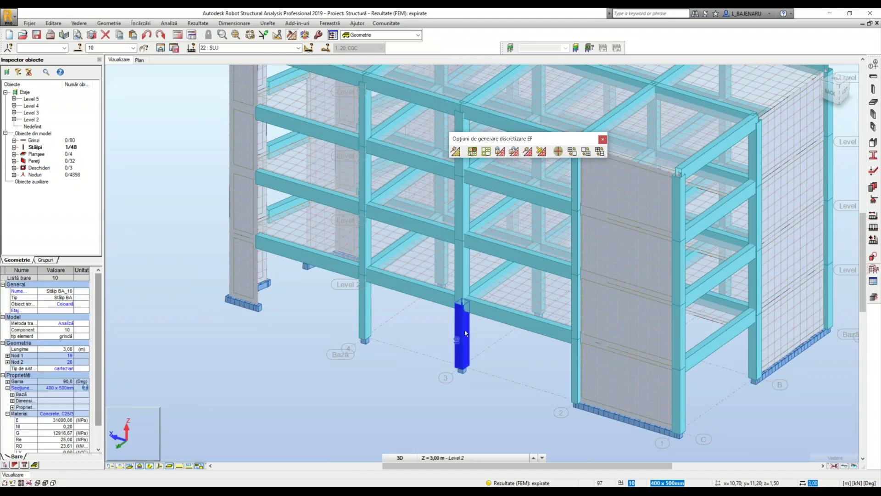
click(462, 268)
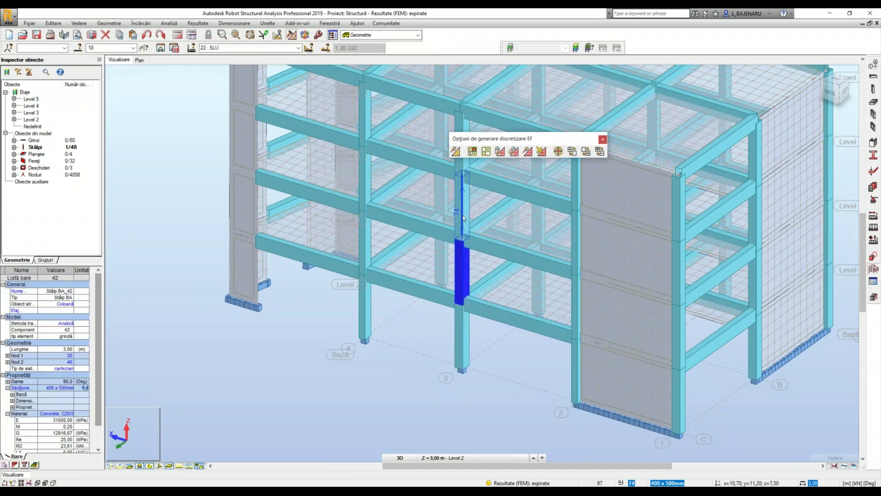
click(462, 207)
click(460, 121)
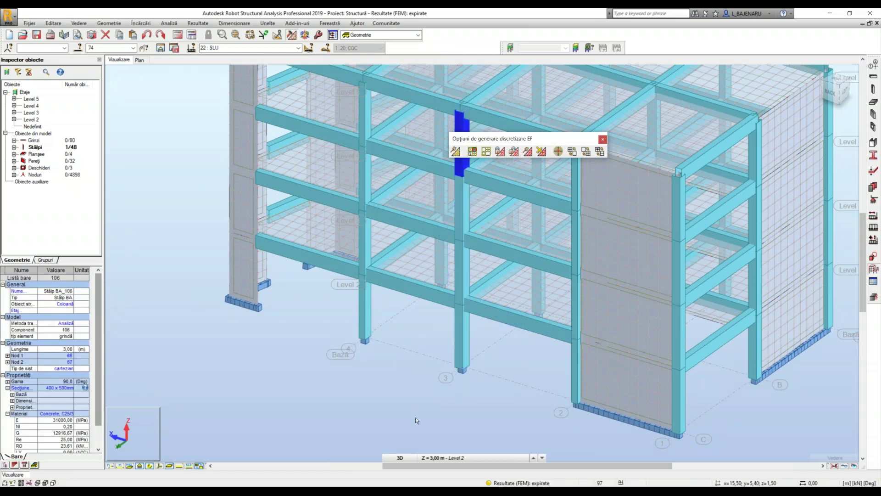
click(331, 450)
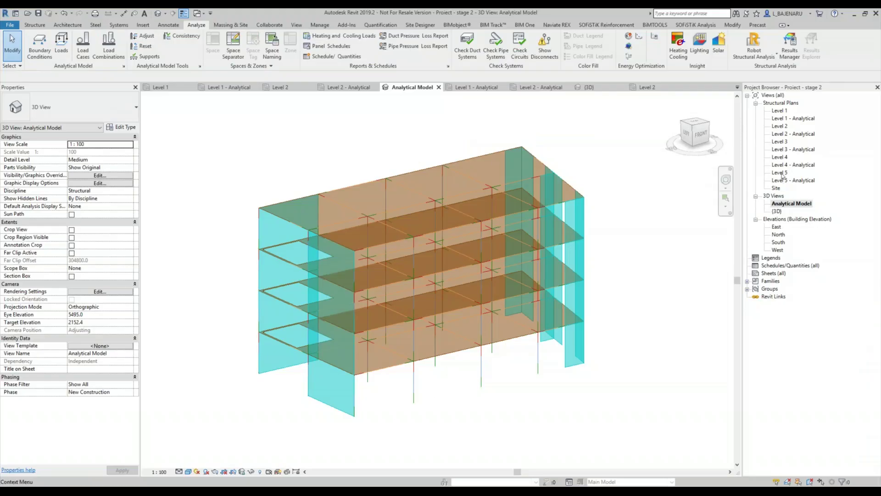
double_click(777, 211)
mouse_move(454, 196)
shift+middle_down()
mouse_move(391, 215)
mouse_move(407, 369)
shift+middle_up()
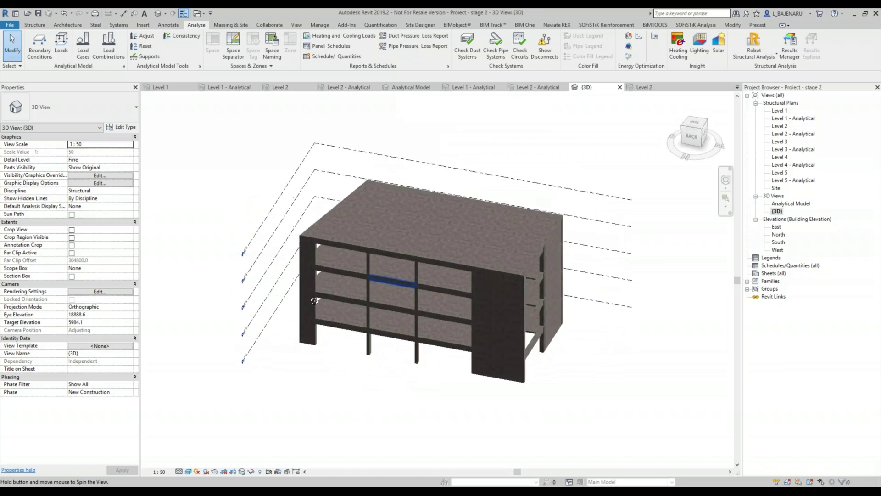
scroll(407, 369, up, 3)
scroll(423, 346, up, 1)
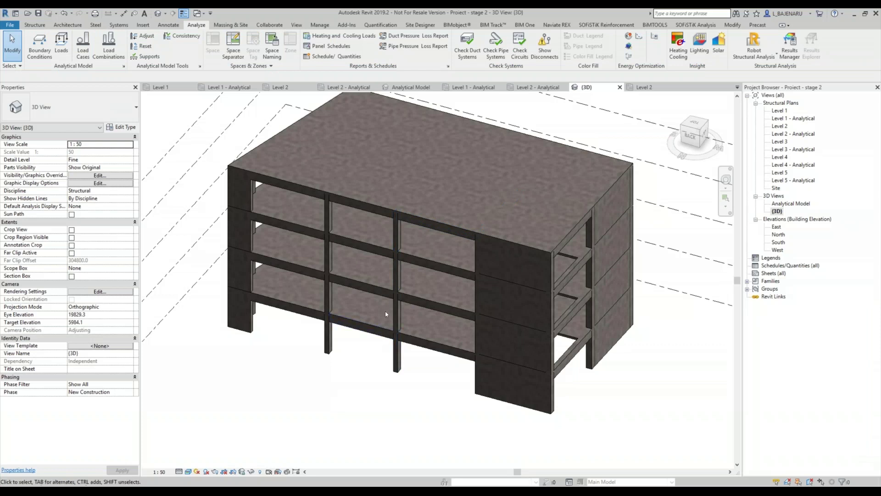
click(397, 315)
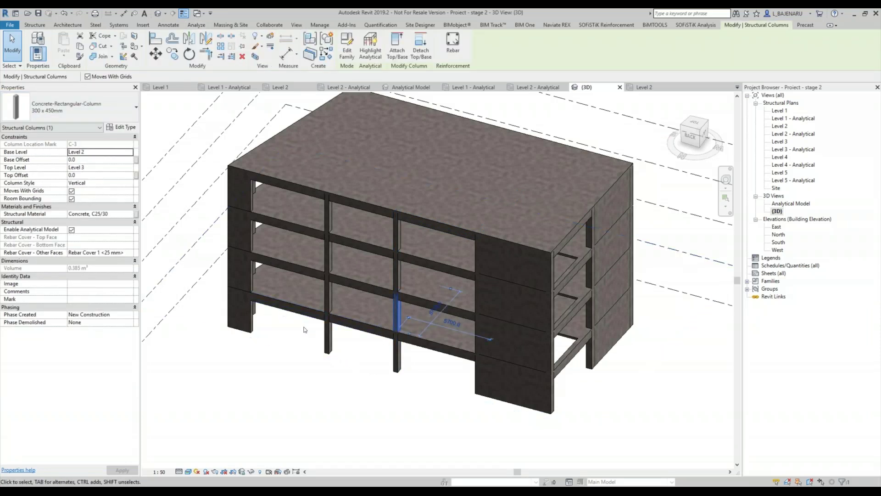
click(329, 294)
click(328, 251)
mouse_move(329, 251)
shift+middle_down()
mouse_move(376, 326)
mouse_move(409, 414)
shift+middle_up()
click(415, 416)
shift+middle_drag(316, 352, 456, 321)
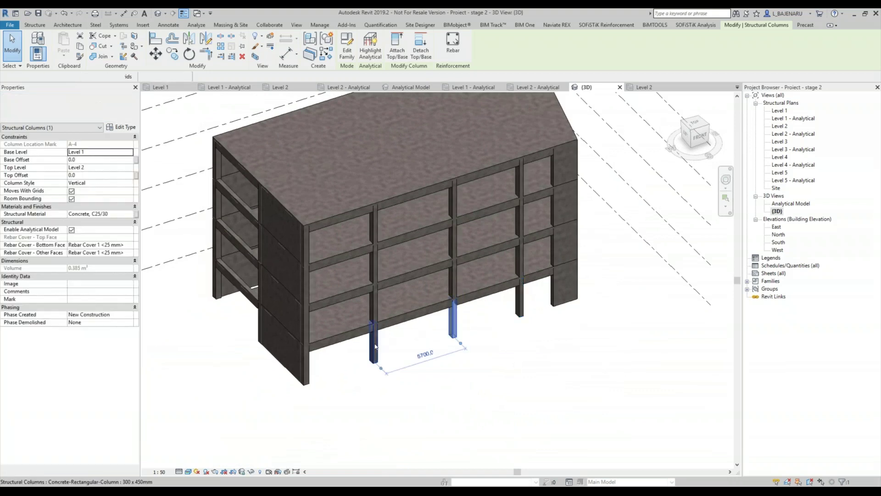
click(374, 343)
mouse_move(504, 331)
shift+middle_down()
mouse_move(634, 389)
mouse_move(575, 290)
shift+middle_up()
click(633, 390)
scroll(575, 289, down, 3)
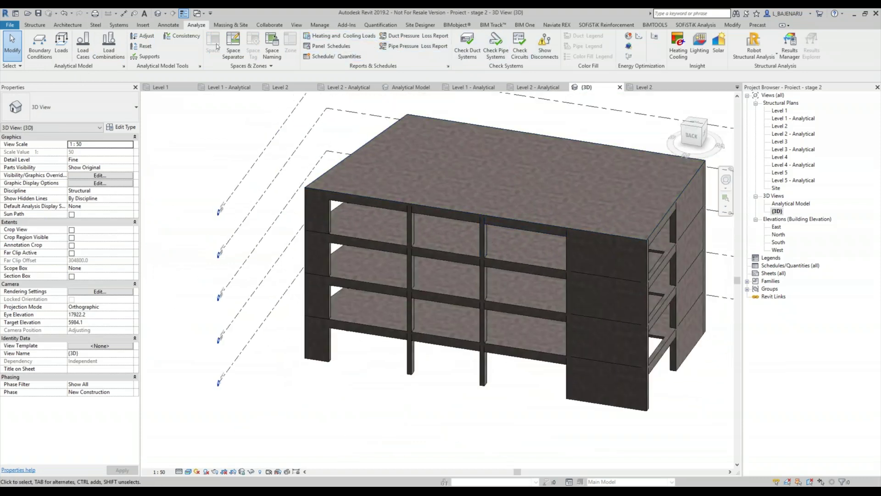
Run Robot Structural Analysis Link with Update model and confirmed update options.
click(762, 58)
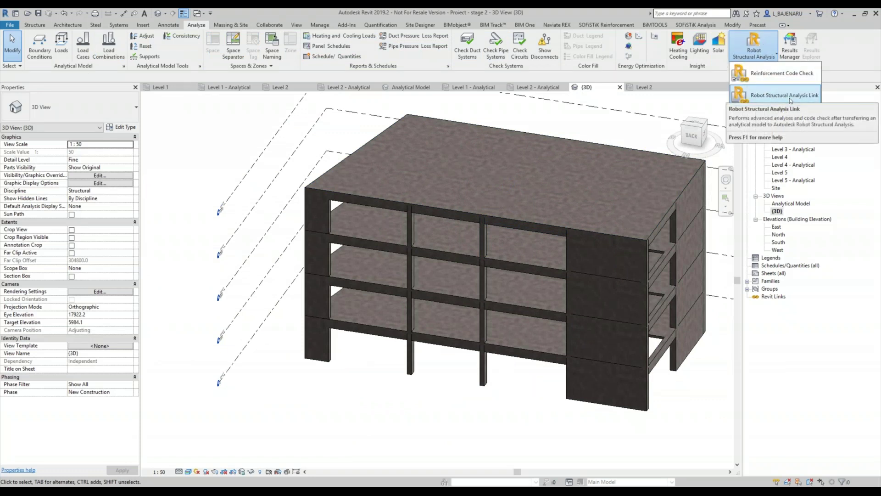
click(791, 101)
click(370, 221)
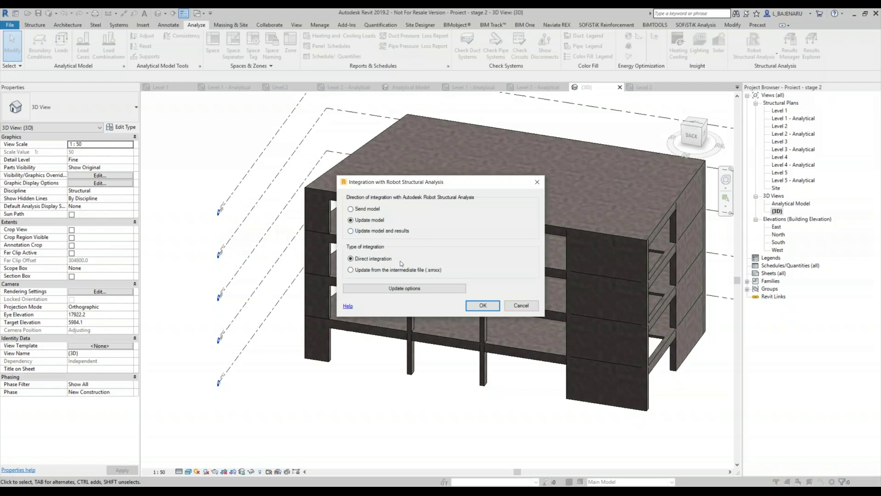
click(425, 289)
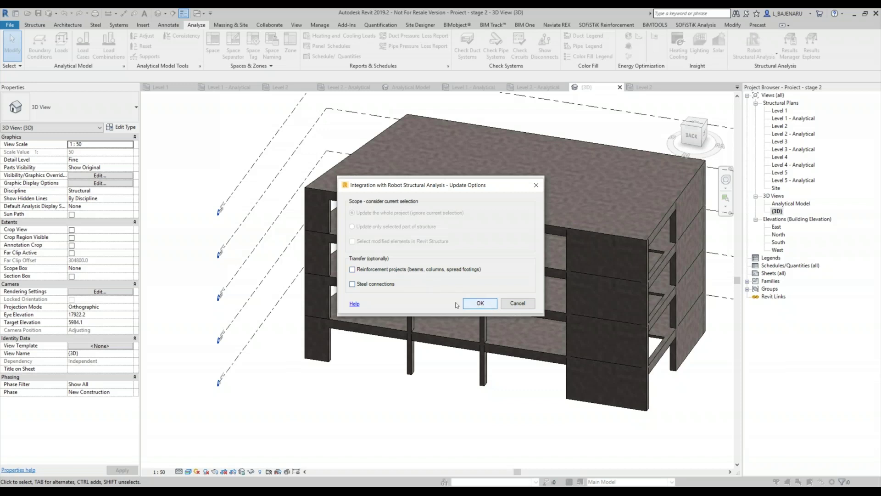
click(482, 303)
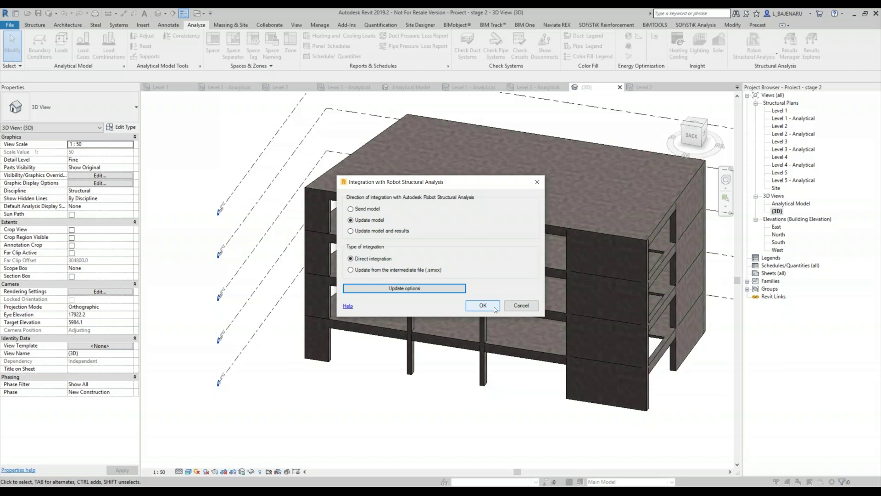
click(495, 307)
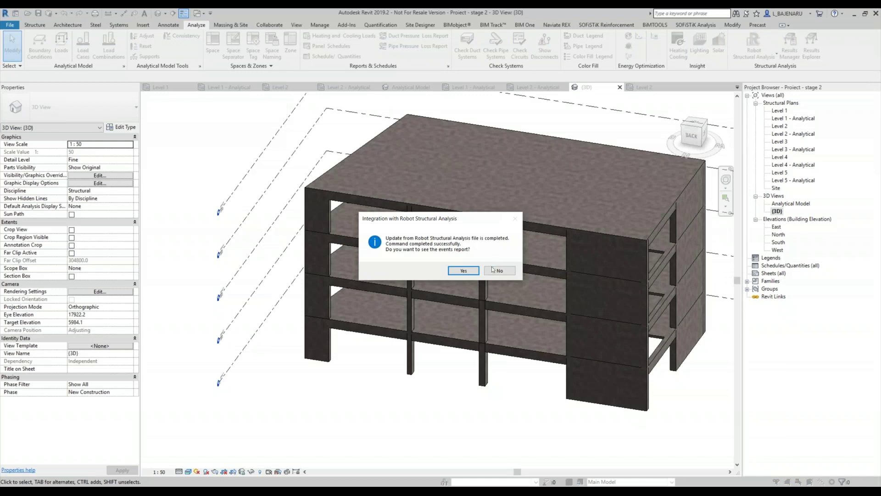
Skip the events report and check the stacked columns in 3D for their 400 x 500 size.
click(500, 270)
scroll(488, 386, up, 3)
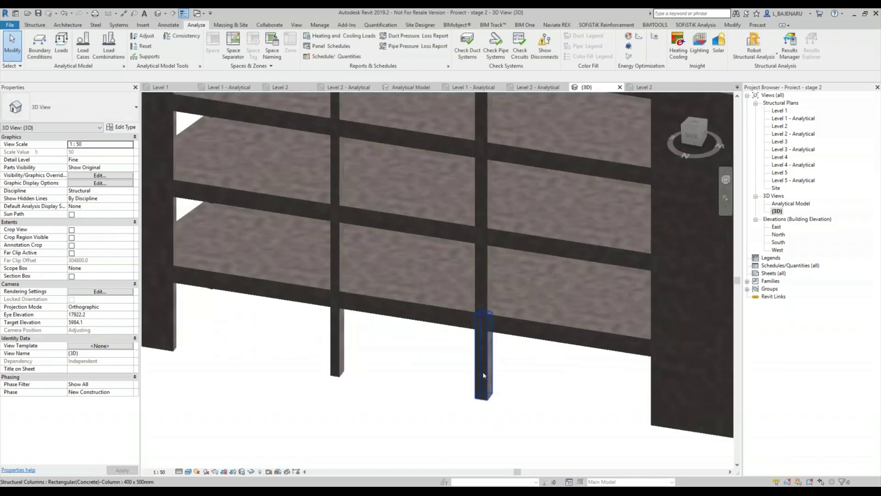
scroll(497, 303, up, 2)
click(490, 340)
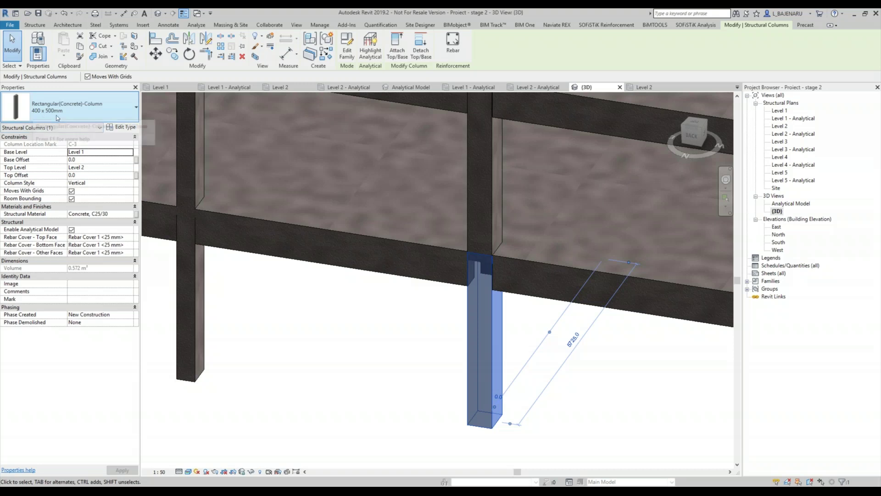
click(490, 164)
middle_drag(490, 160, 530, 163)
click(530, 167)
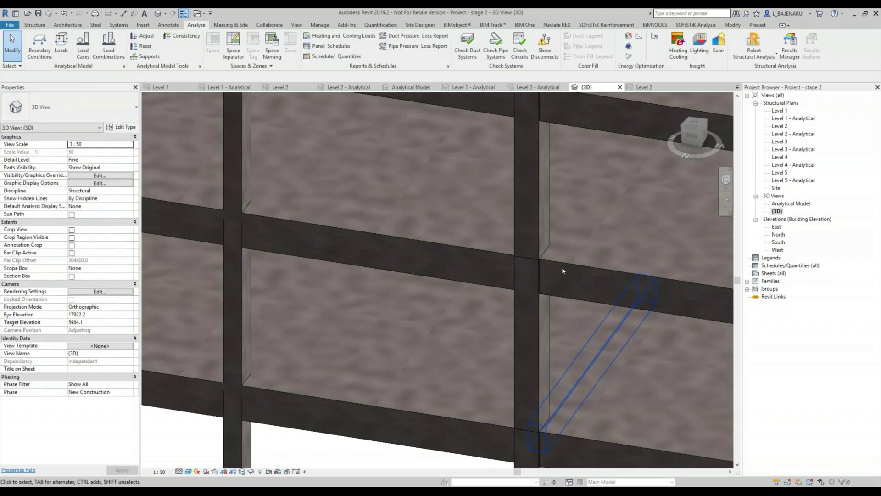
scroll(531, 167, down, 2)
middle_drag(595, 215, 595, 286)
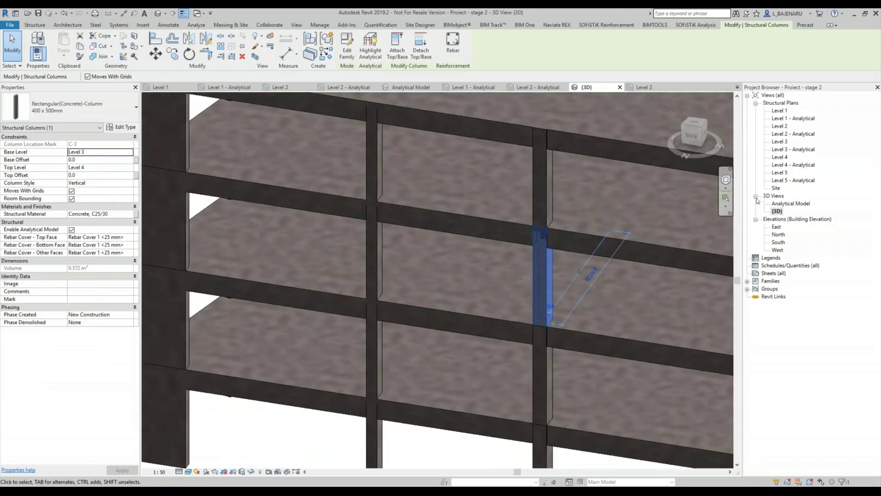
In the Level 2 plan, select the grid-3 column and pan around it.
double_click(779, 126)
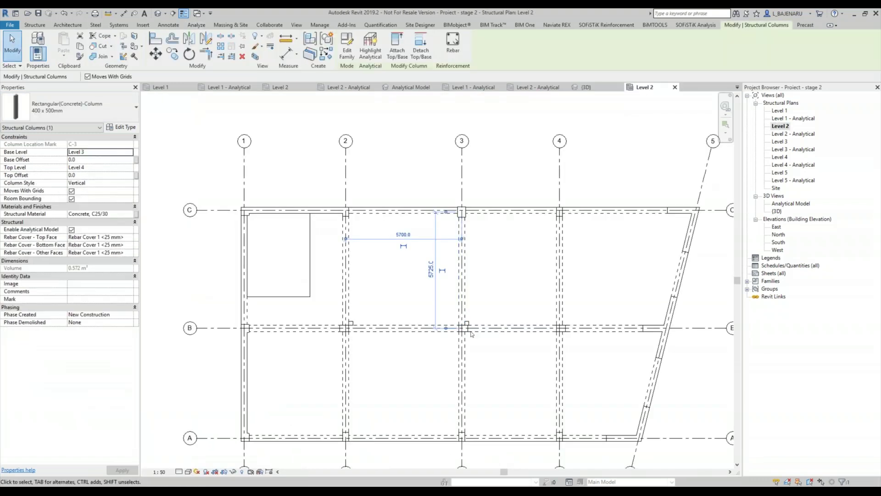
scroll(467, 201, up, 2)
scroll(467, 201, up, 4)
click(458, 277)
middle_drag(507, 216, 264, 213)
scroll(470, 205, down, 2)
middle_drag(338, 315, 659, 218)
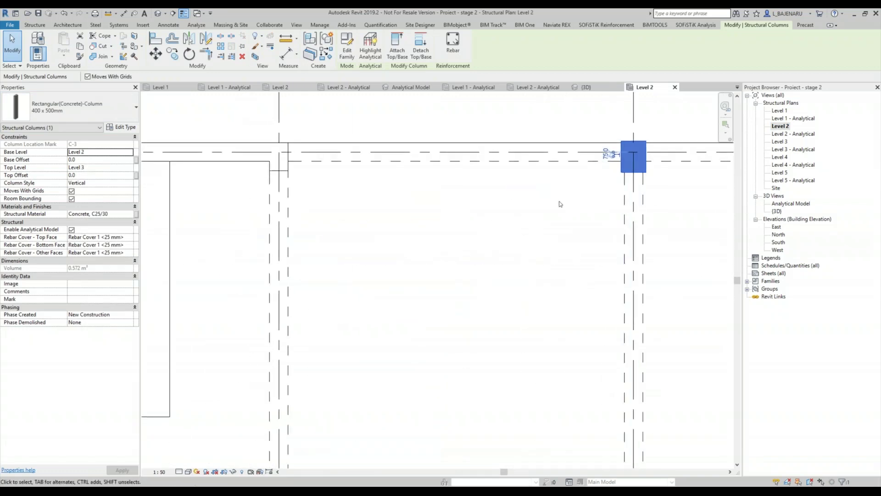
scroll(558, 201, down, 2)
scroll(567, 220, down, 2)
scroll(587, 245, down, 1)
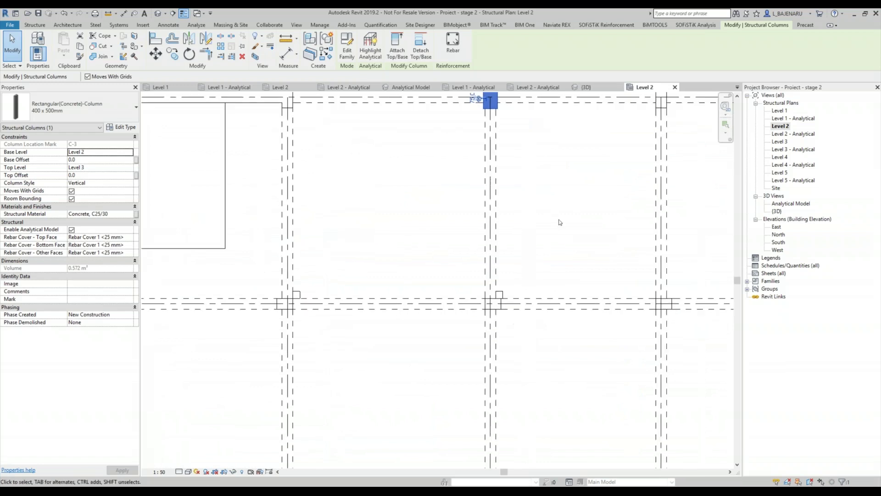
scroll(561, 220, down, 1)
scroll(599, 232, up, 1)
scroll(525, 266, up, 1)
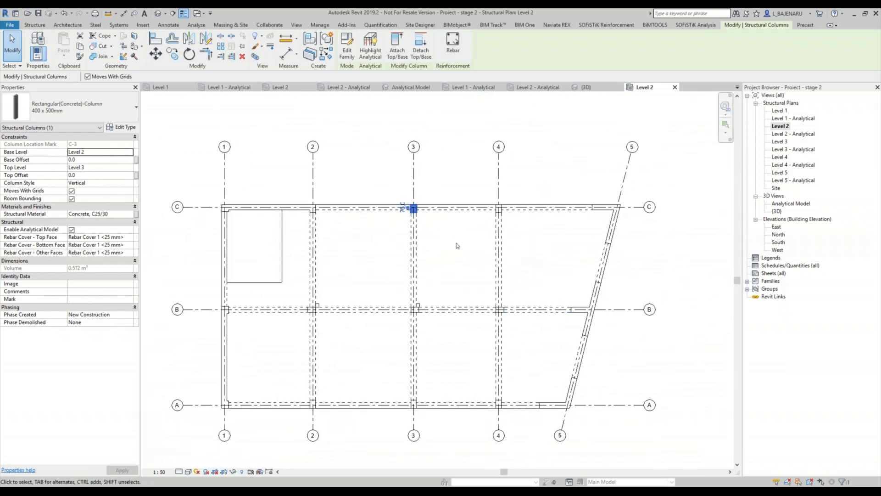
middle_drag(421, 367, 447, 314)
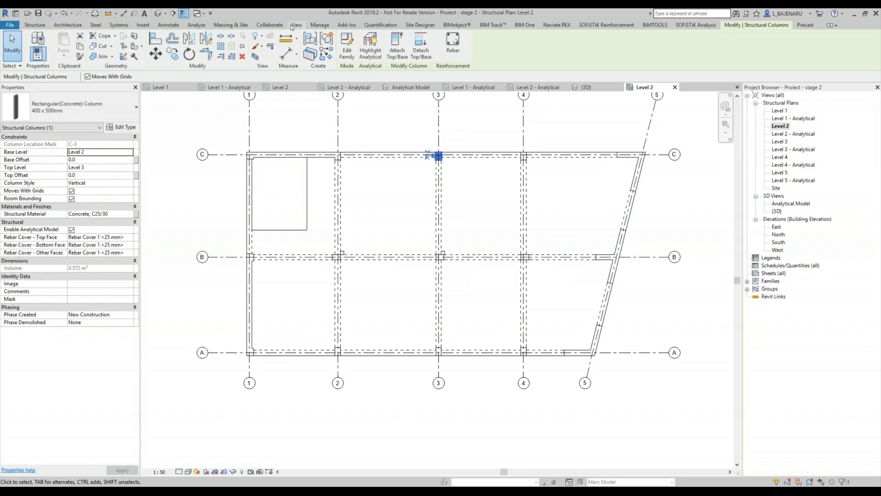
Review the load cases imported from Robot in the Load Cases dialog.
click(196, 26)
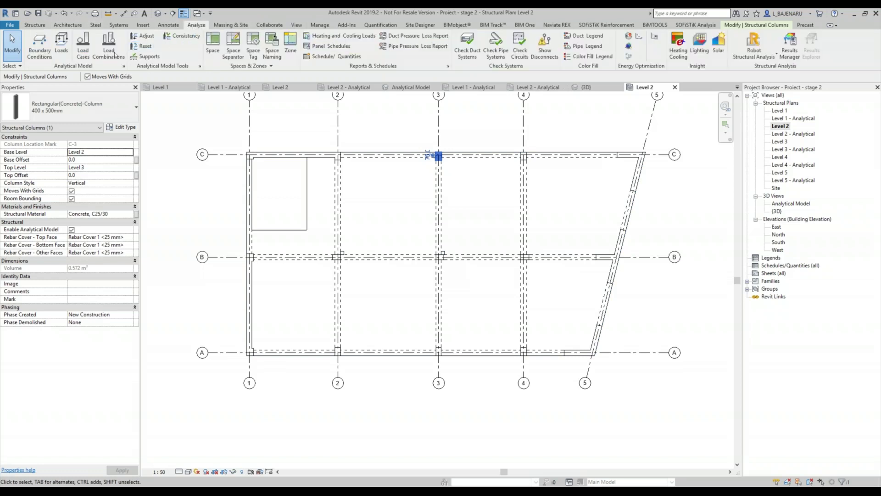
click(83, 48)
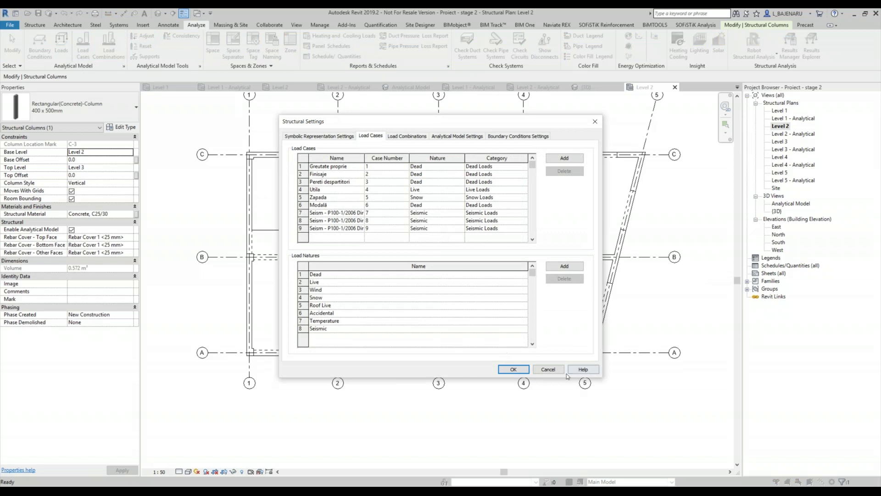
click(551, 370)
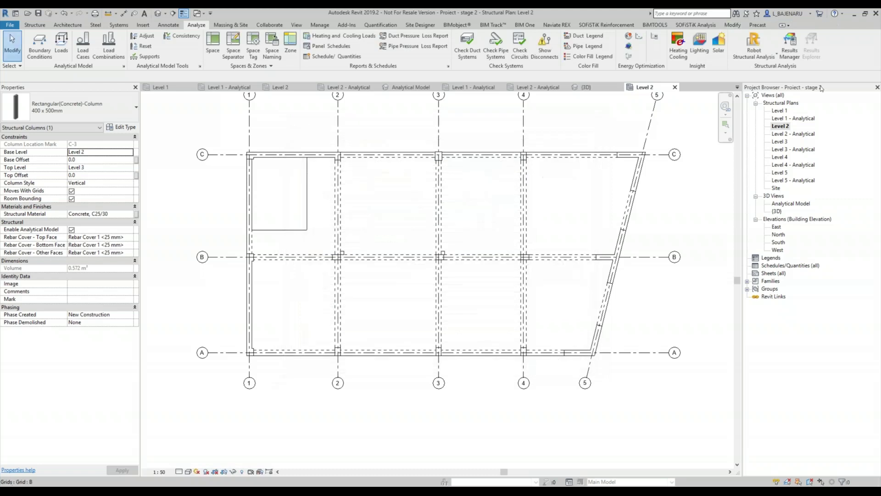
Open Level 2 - Analytical and the Analytical Model 3D view to inspect column-base supports.
double_click(794, 134)
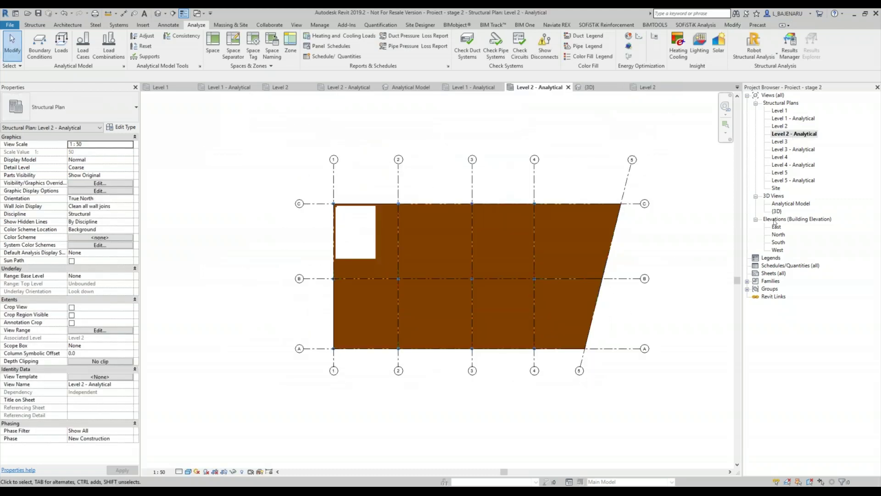
double_click(783, 205)
mouse_move(473, 336)
shift+middle_down()
mouse_move(495, 276)
mouse_move(561, 231)
mouse_move(425, 349)
shift+middle_up()
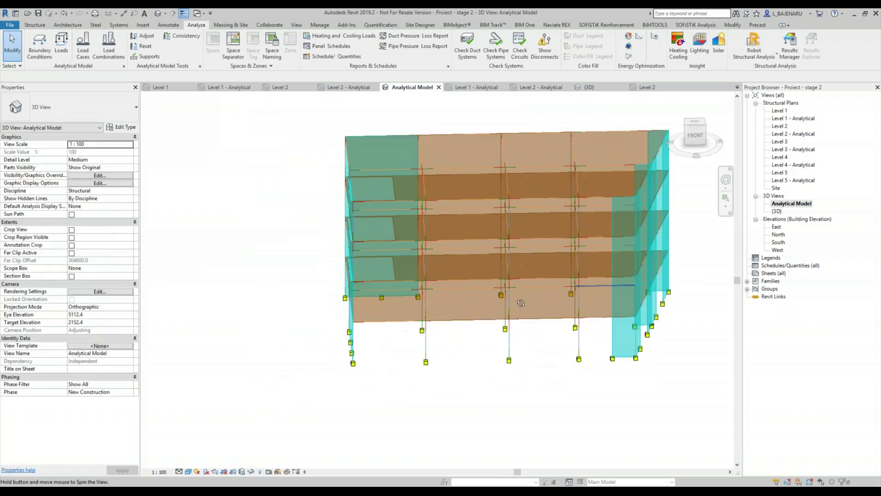
scroll(424, 350, up, 3)
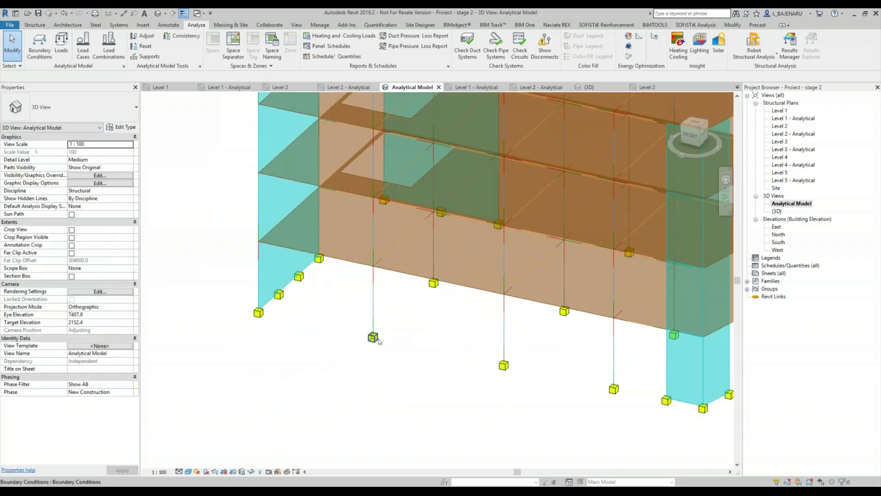
mouse_move(396, 340)
shift+middle_down()
mouse_move(443, 295)
mouse_move(414, 297)
mouse_move(572, 358)
mouse_move(523, 388)
mouse_move(419, 390)
shift+middle_up()
scroll(442, 295, down, 3)
scroll(414, 296, down, 2)
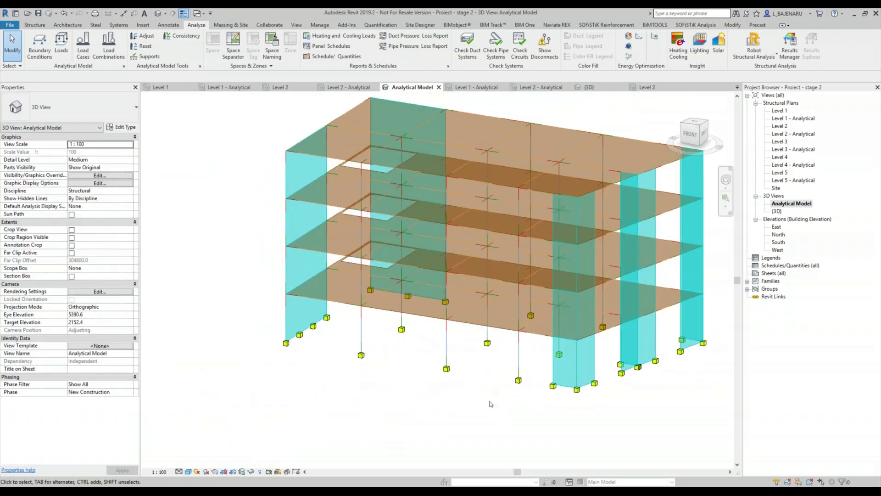
scroll(491, 403, down, 2)
shift+middle_drag(492, 403, 526, 277)
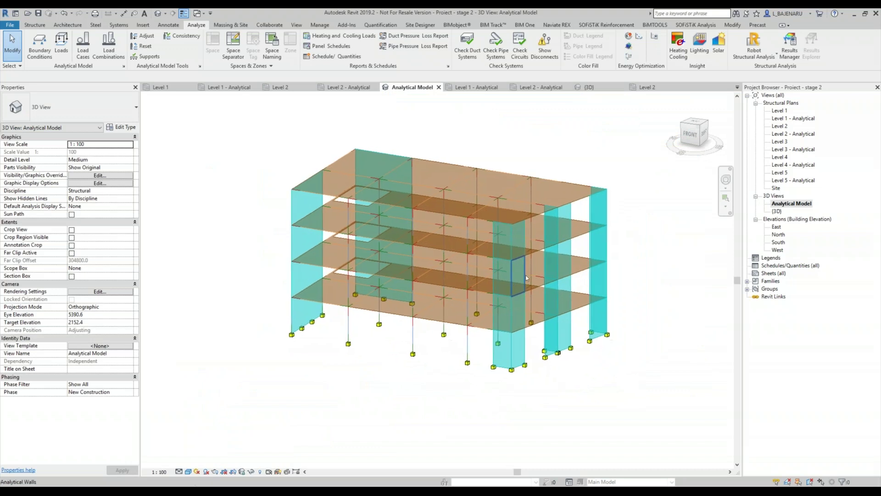